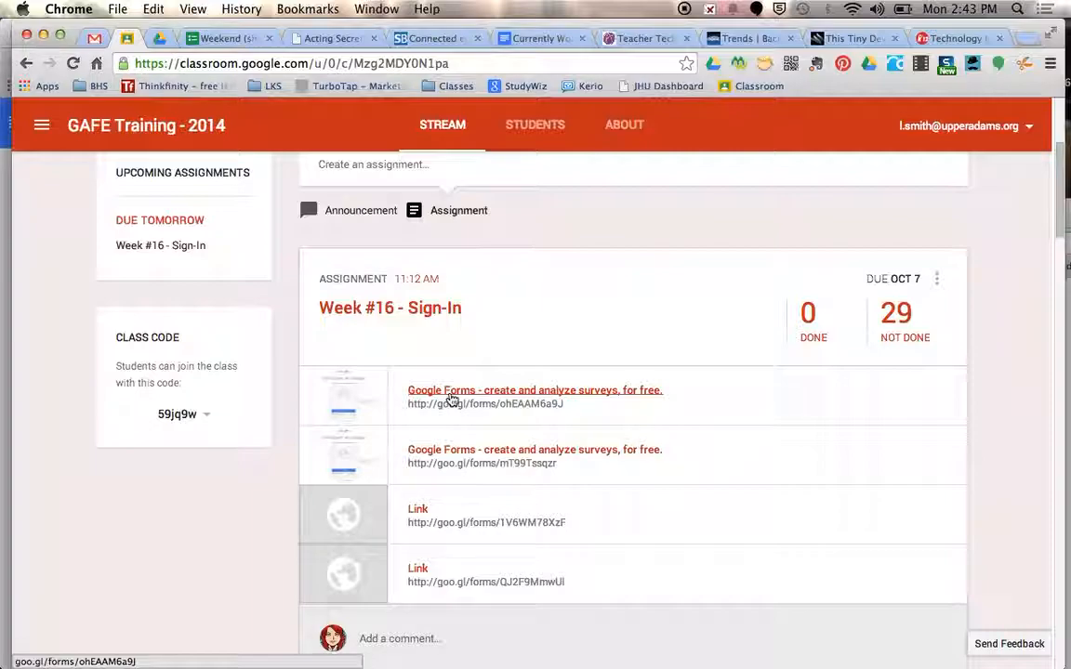
# Open the first two Google Forms links attached to the Week #16 - Sign-In assignment in Classroom
pyautogui.click(451, 391)
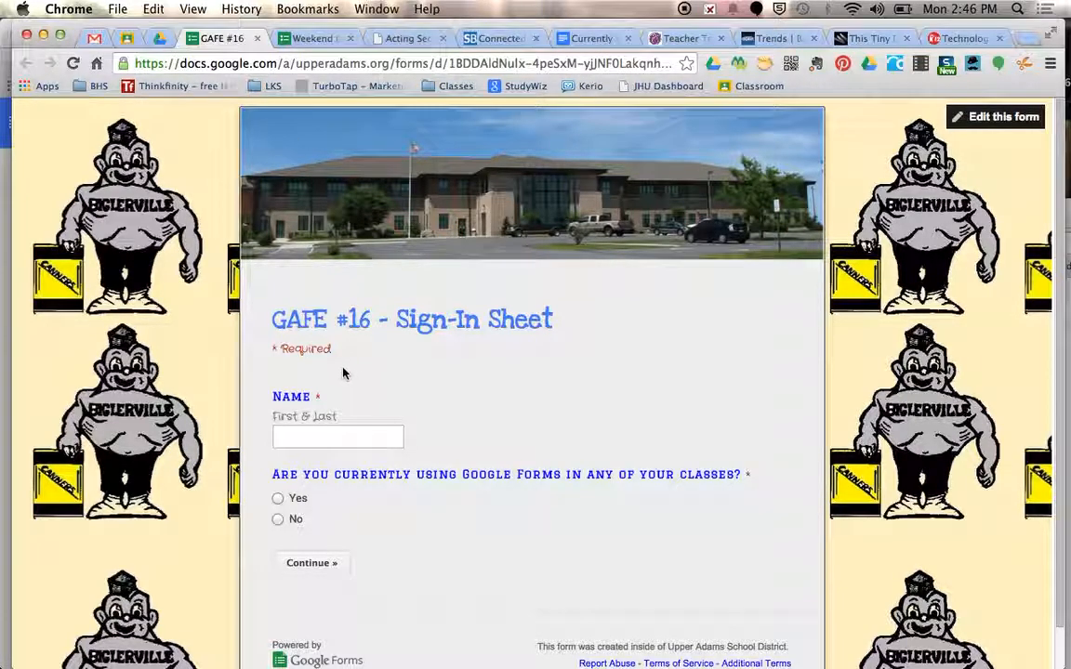
pyautogui.click(126, 39)
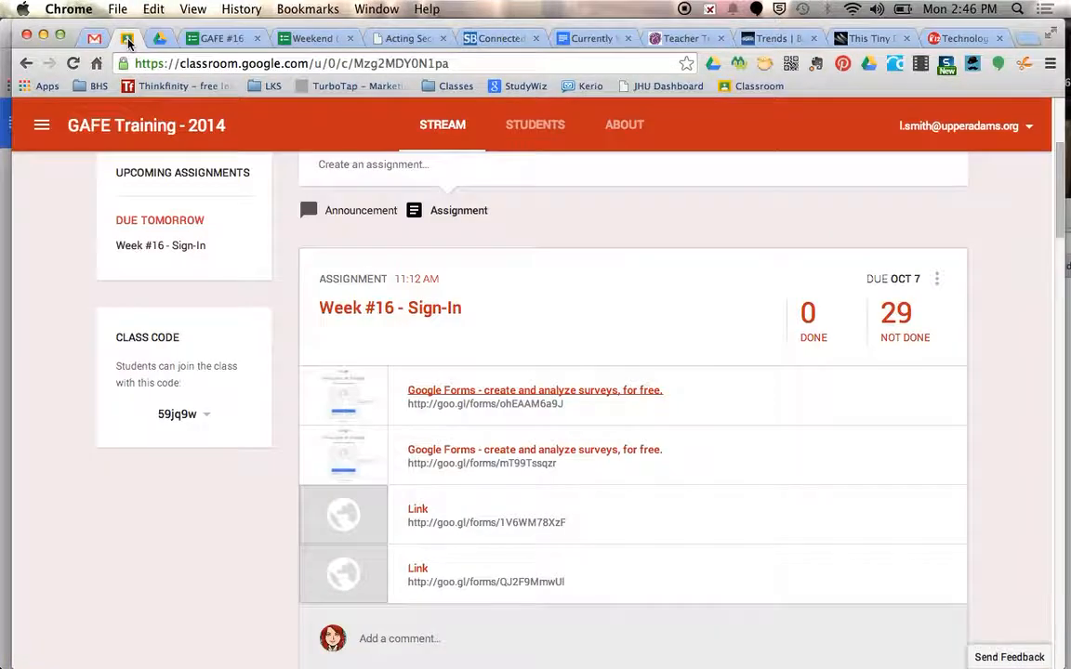
pyautogui.click(473, 456)
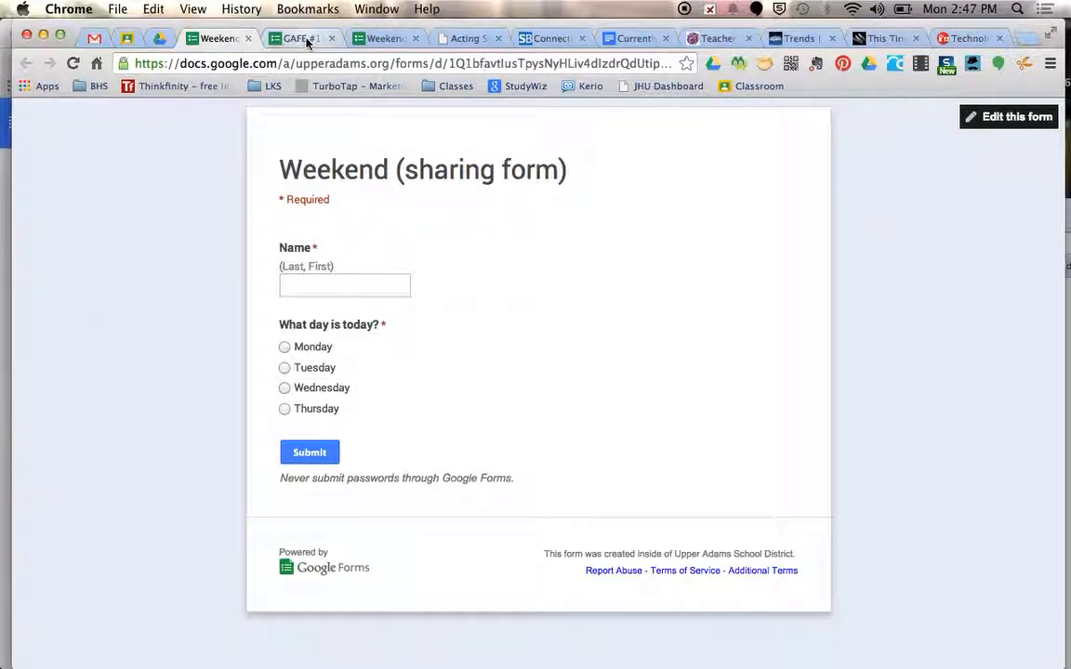
# Open the response spreadsheet of the Weekend (sharing form) and start grading the assignment with Flubaroo
pyautogui.click(385, 42)
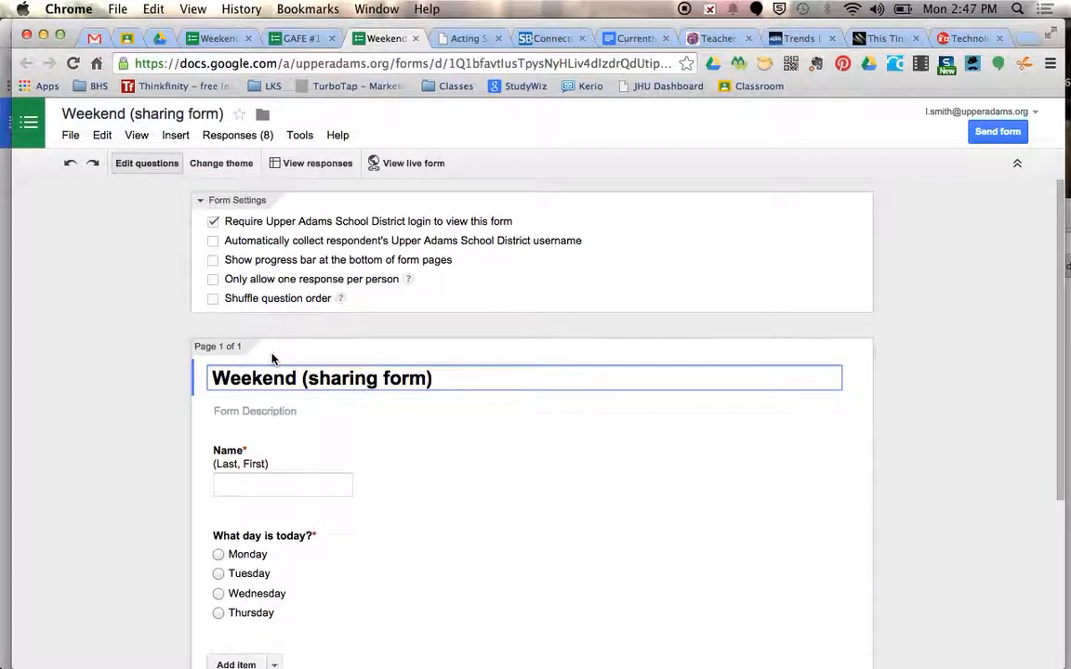
pyautogui.click(327, 175)
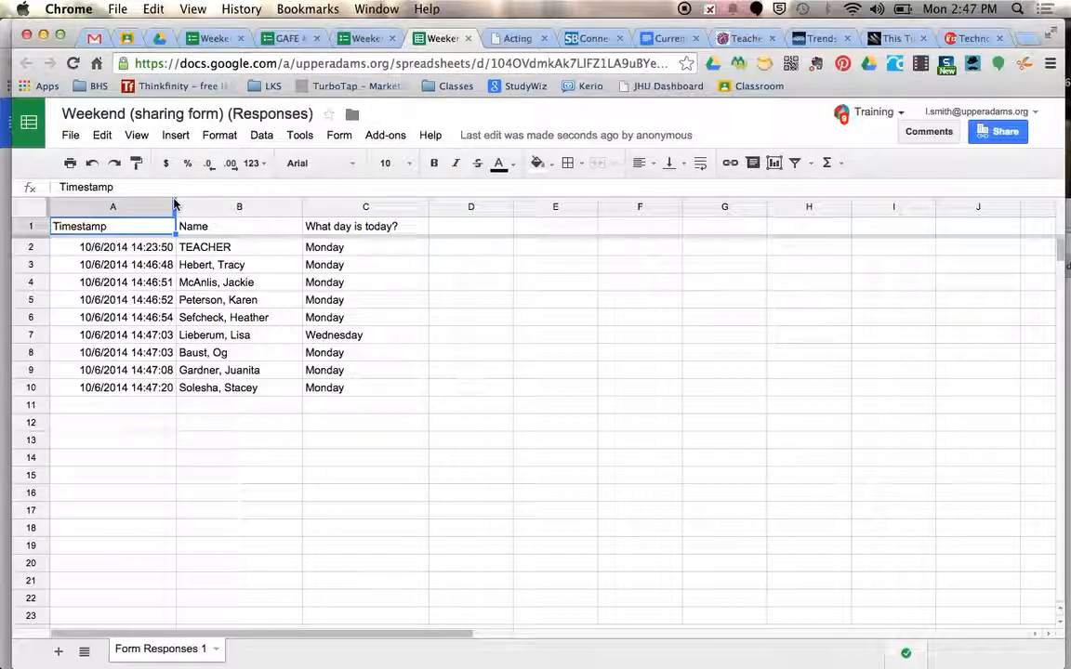
pyautogui.click(380, 139)
pyautogui.moveTo(402, 197)
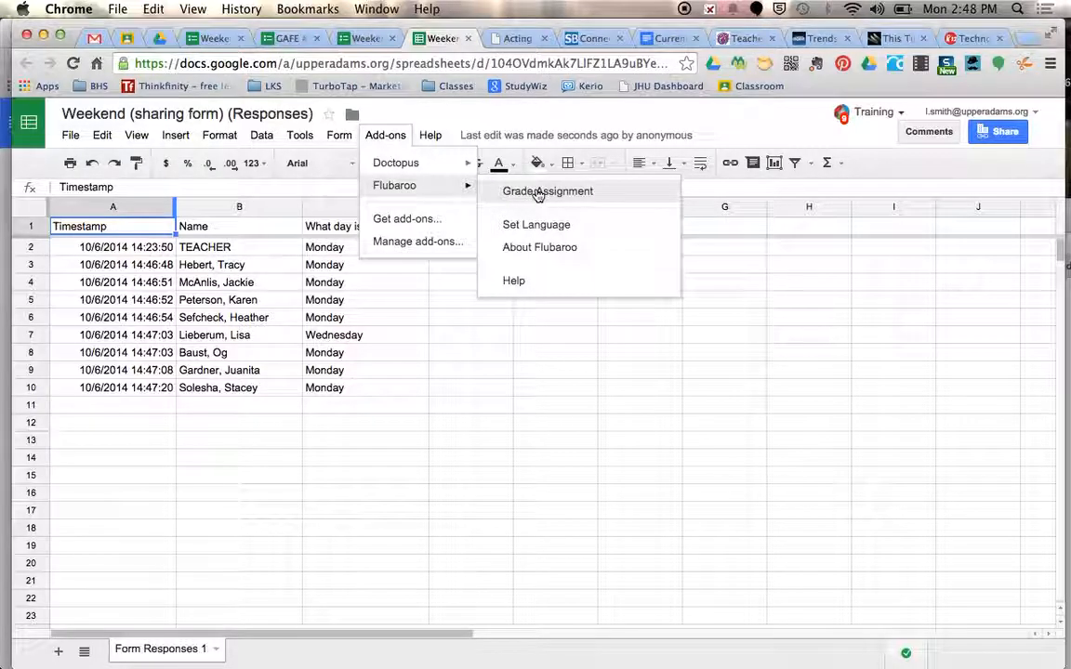
pyautogui.click(614, 191)
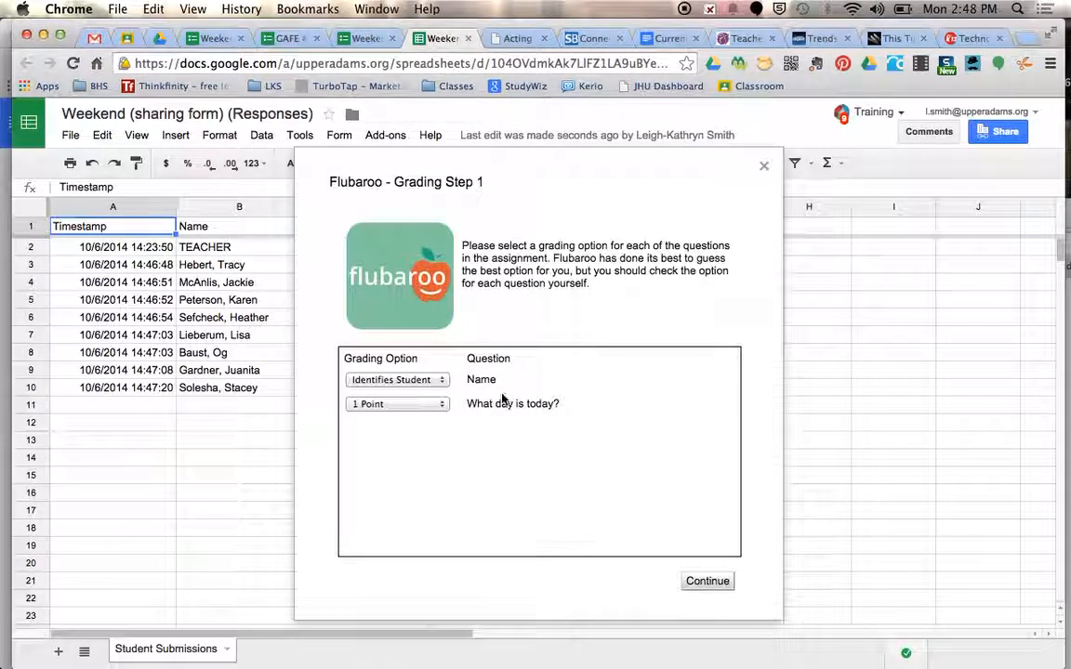
# Grade the submissions with Name identifying students, 1 point for the day question and the TEACHER submission as answer key, and view the grades
pyautogui.click(439, 405)
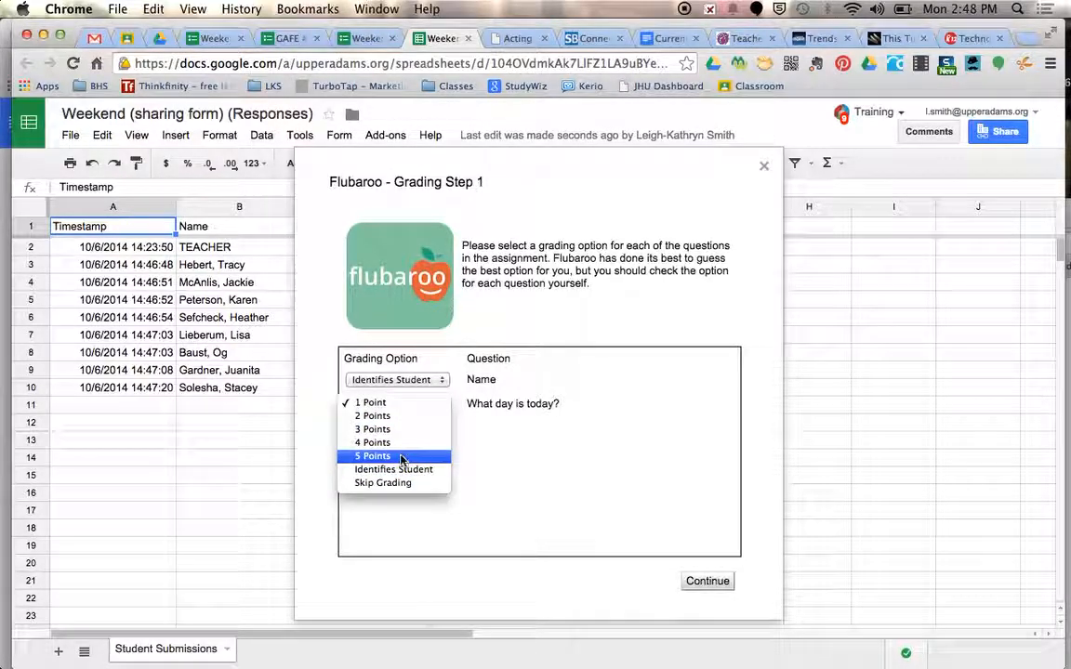
pyautogui.click(567, 382)
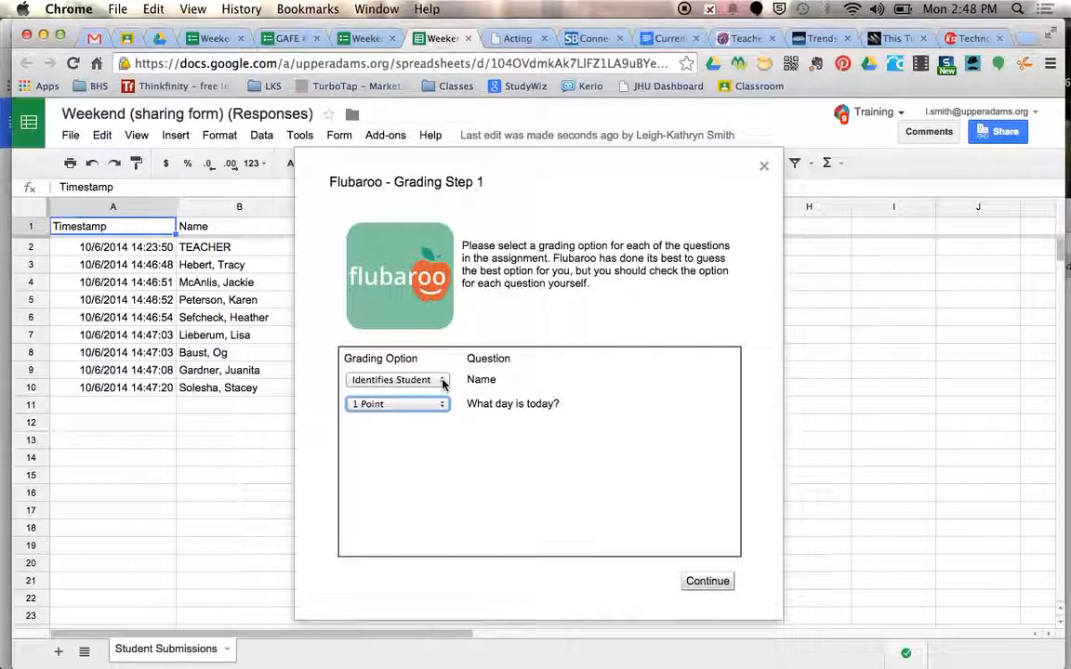
pyautogui.click(710, 583)
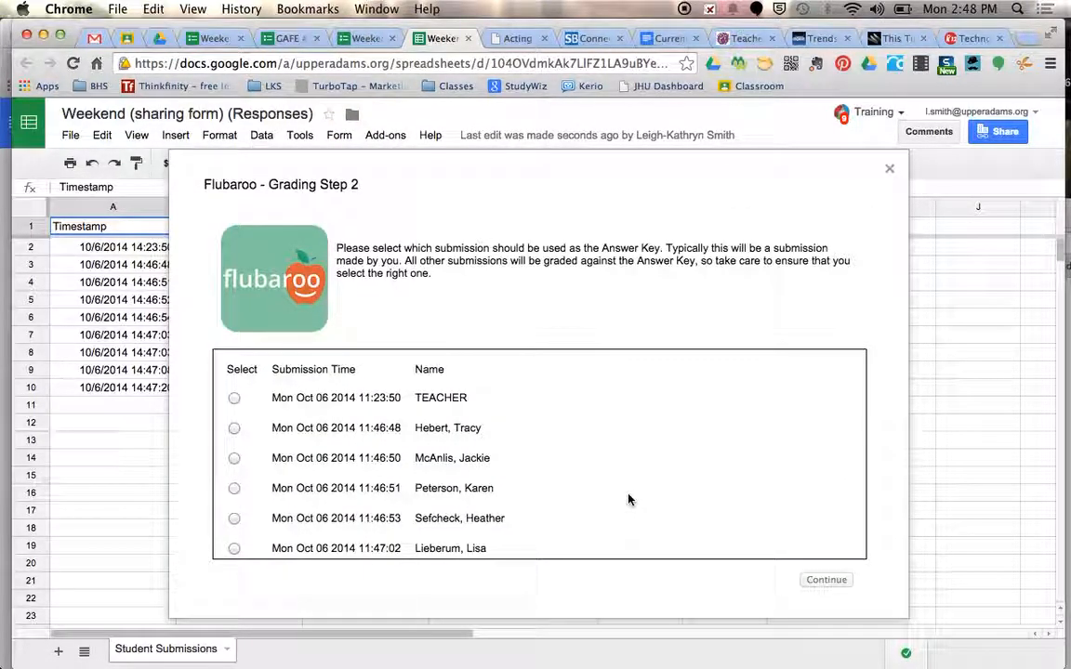
pyautogui.click(234, 399)
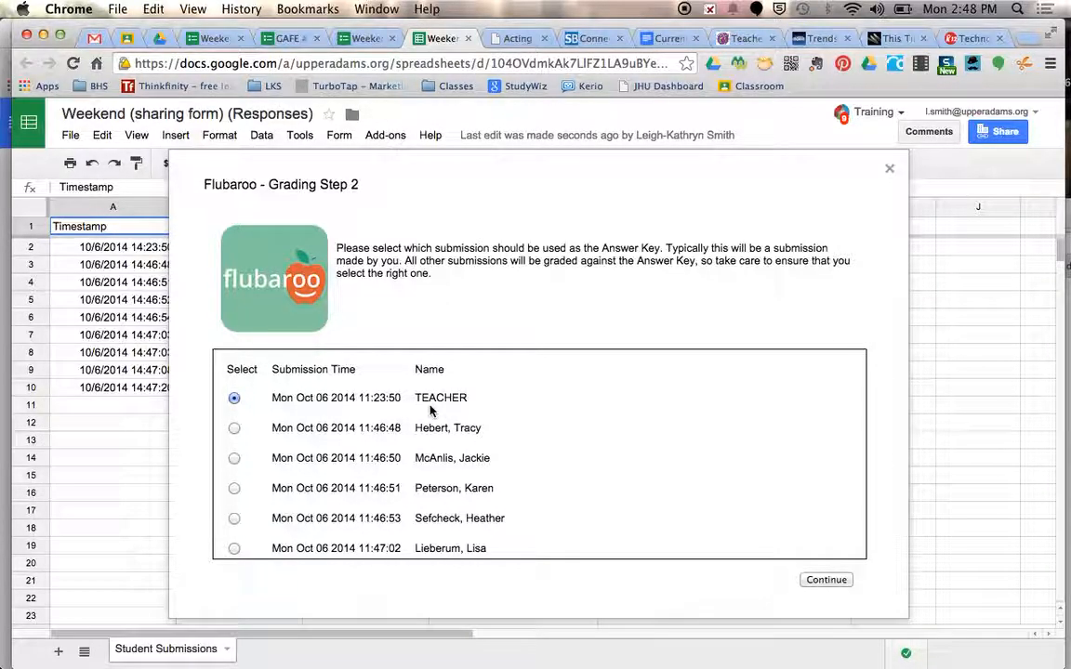
pyautogui.click(826, 582)
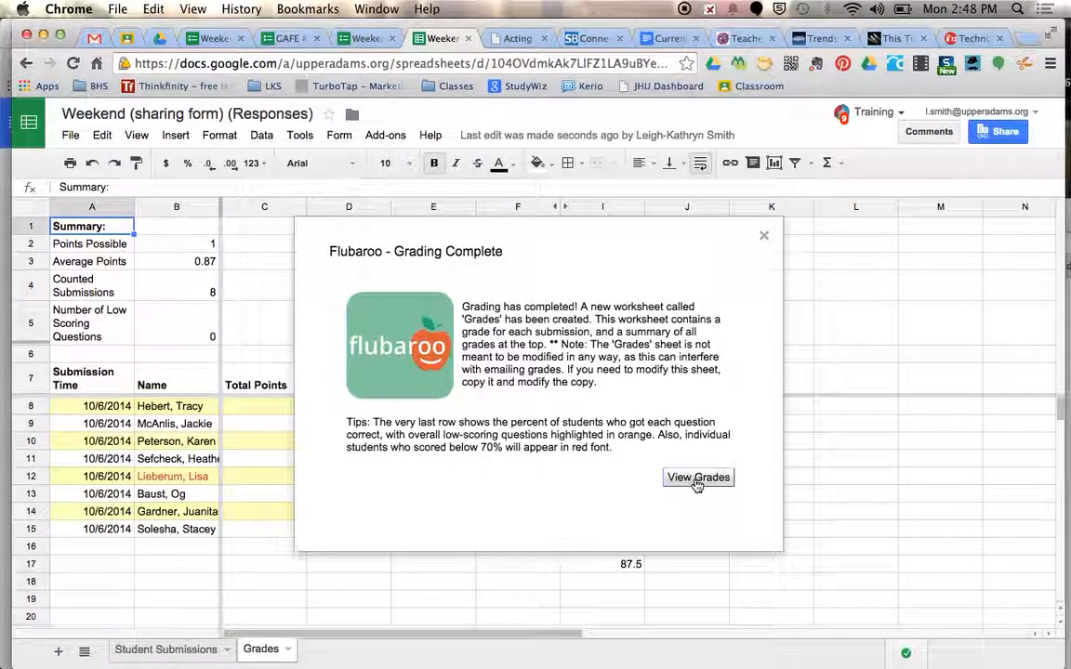
pyautogui.click(700, 480)
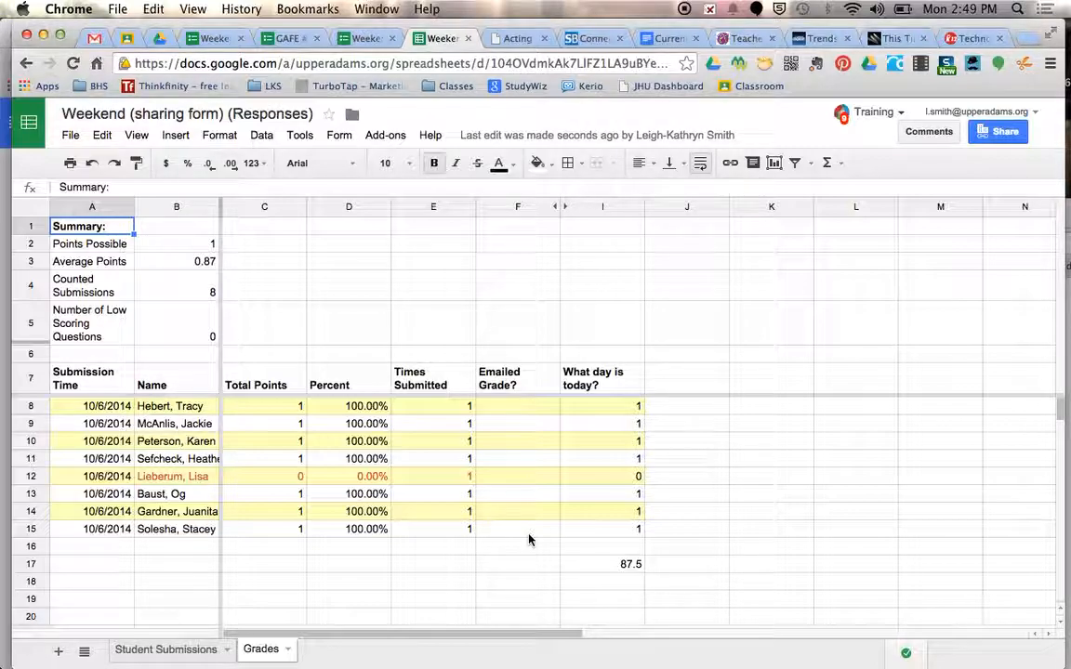
# Look over Flubaroo's Email Grades options, including the list of questions and scores, and close them without sending
pyautogui.click(527, 385)
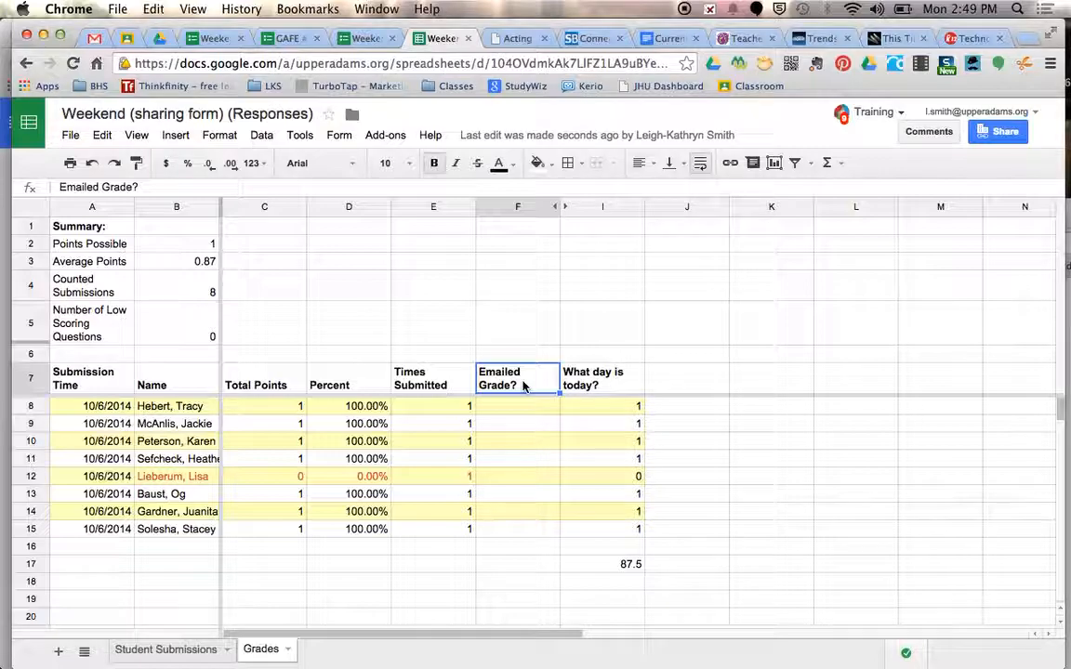
pyautogui.click(385, 136)
pyautogui.moveTo(407, 197)
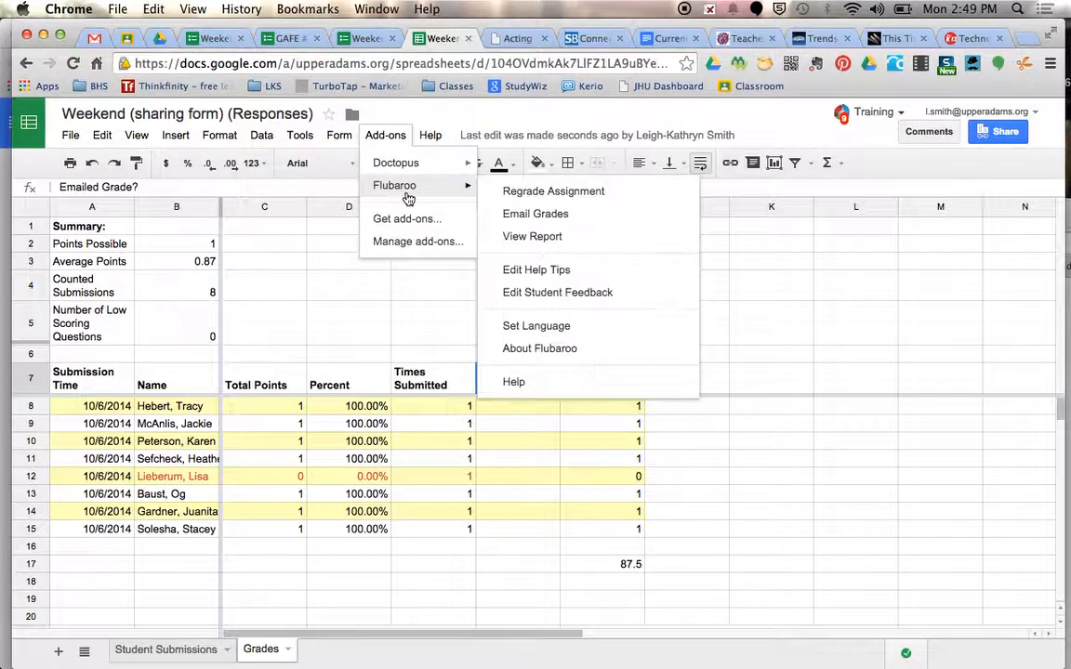
pyautogui.click(585, 216)
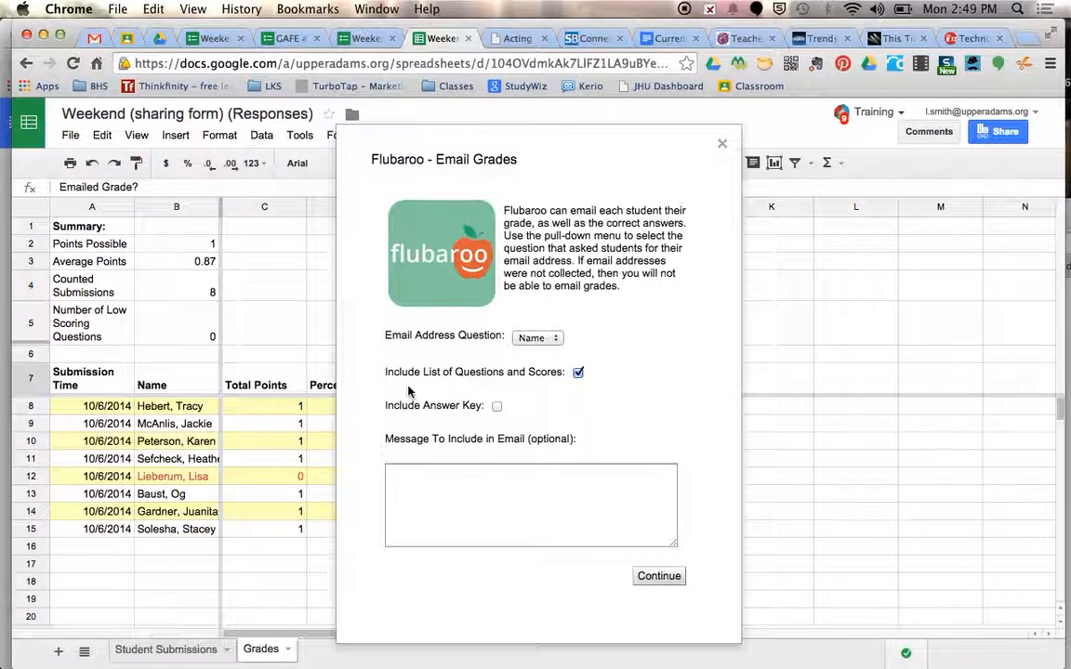
pyautogui.click(577, 372)
pyautogui.click(722, 143)
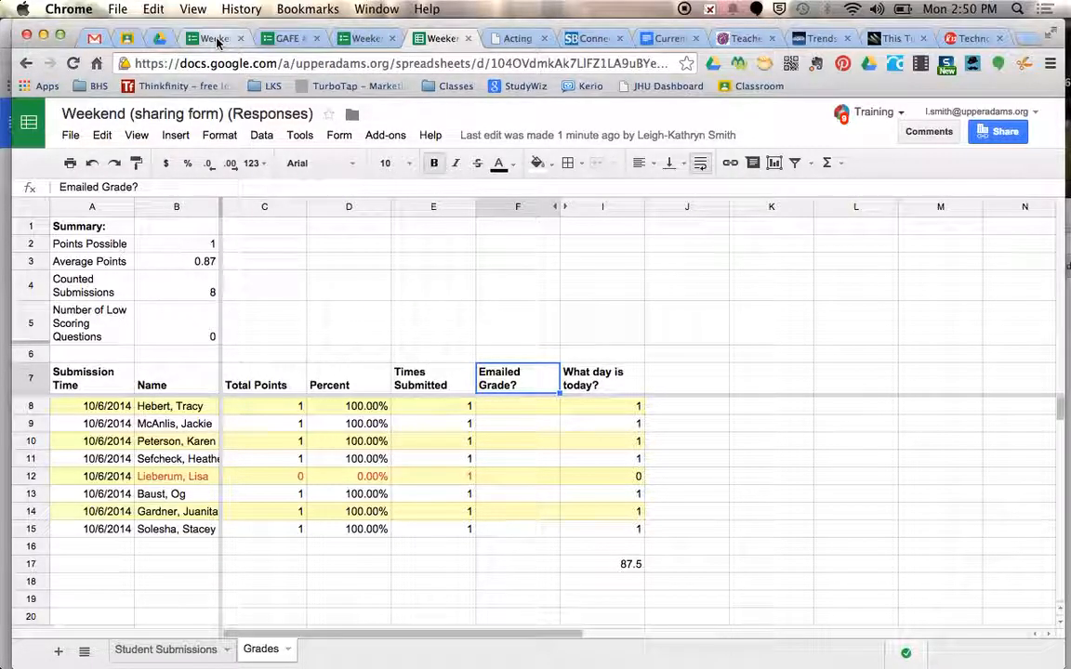
pyautogui.click(384, 137)
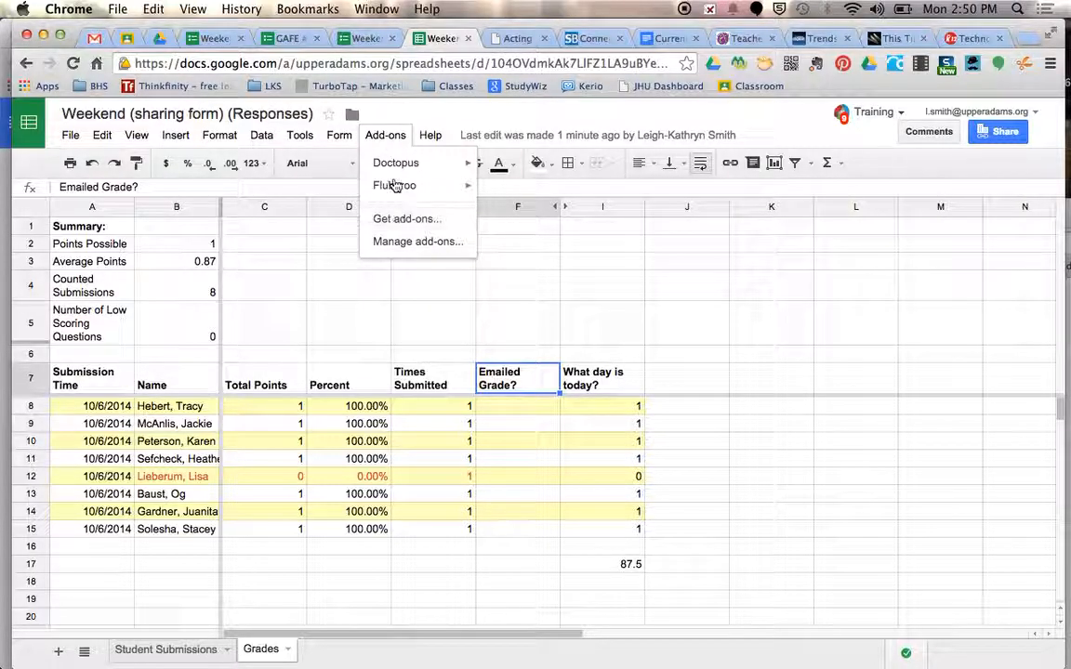
pyautogui.click(385, 118)
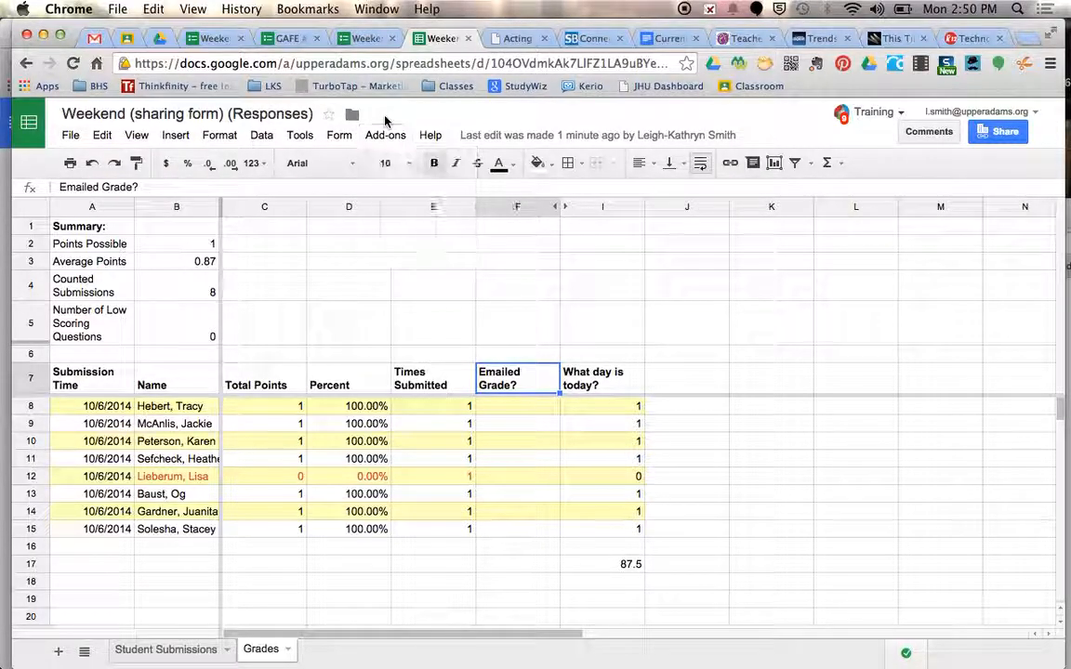
# Create a new Google Form in the shared Unit 03 - Communications Basics folder in Drive
pyautogui.click(163, 39)
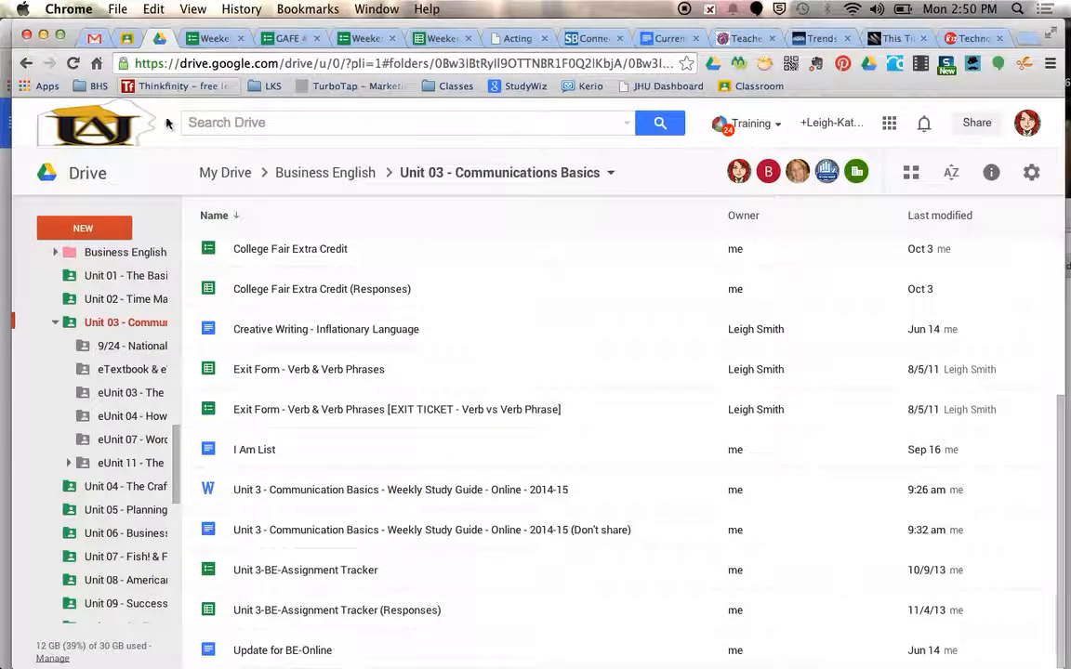
pyautogui.click(78, 231)
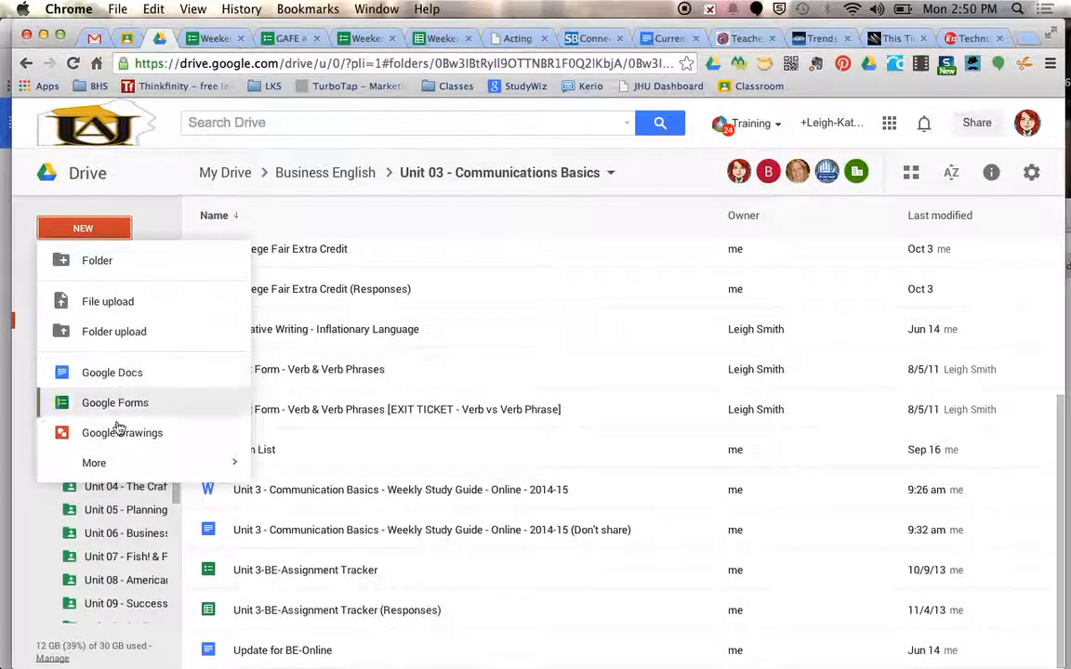
pyautogui.moveTo(117, 472)
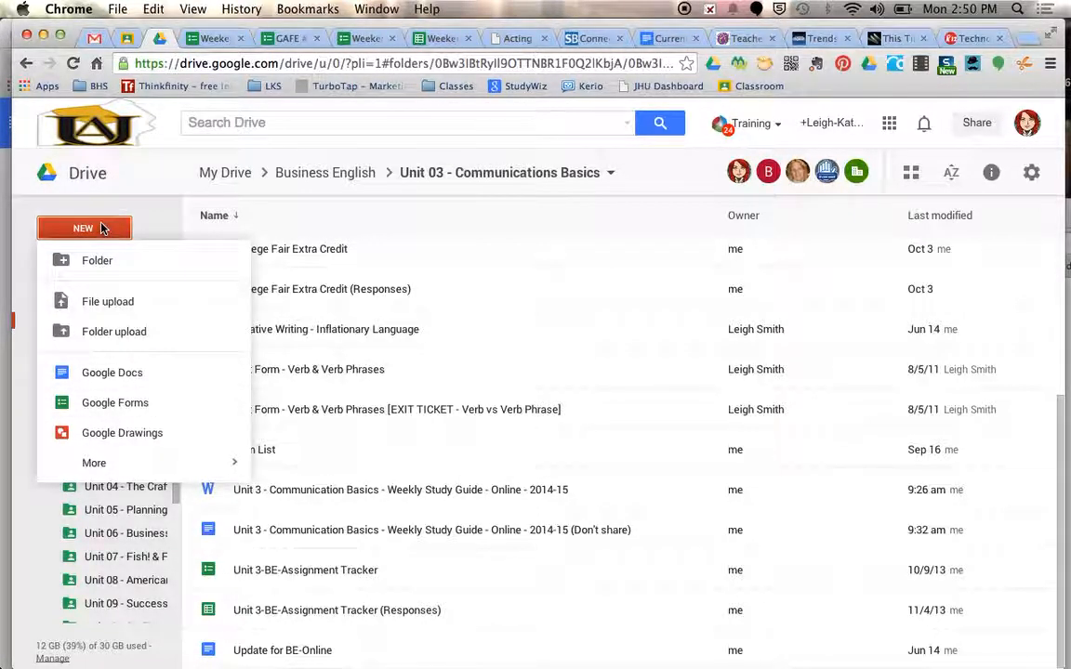
pyautogui.click(125, 406)
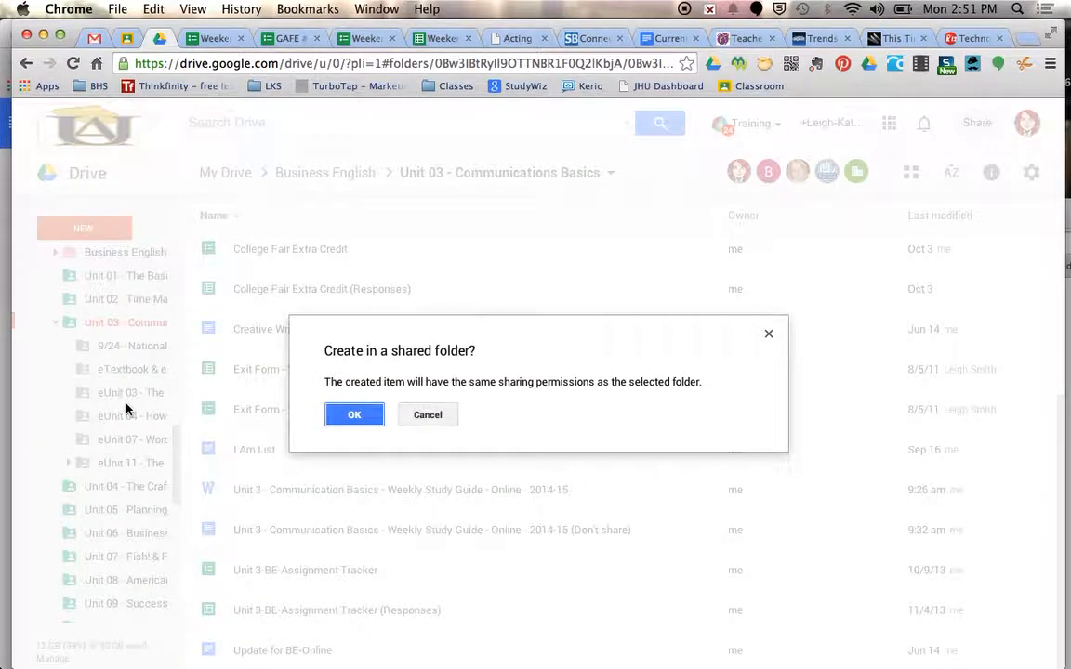
pyautogui.click(354, 415)
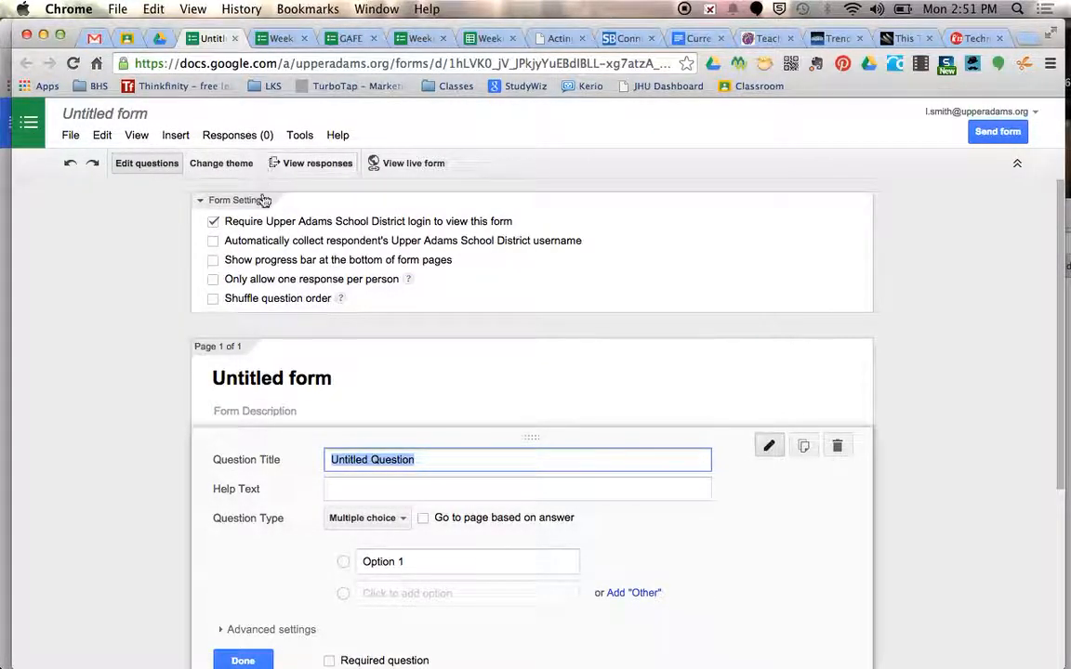
# Set up the form's first question as a required Text question titled "Name"
pyautogui.scroll(-2, 289, 443)
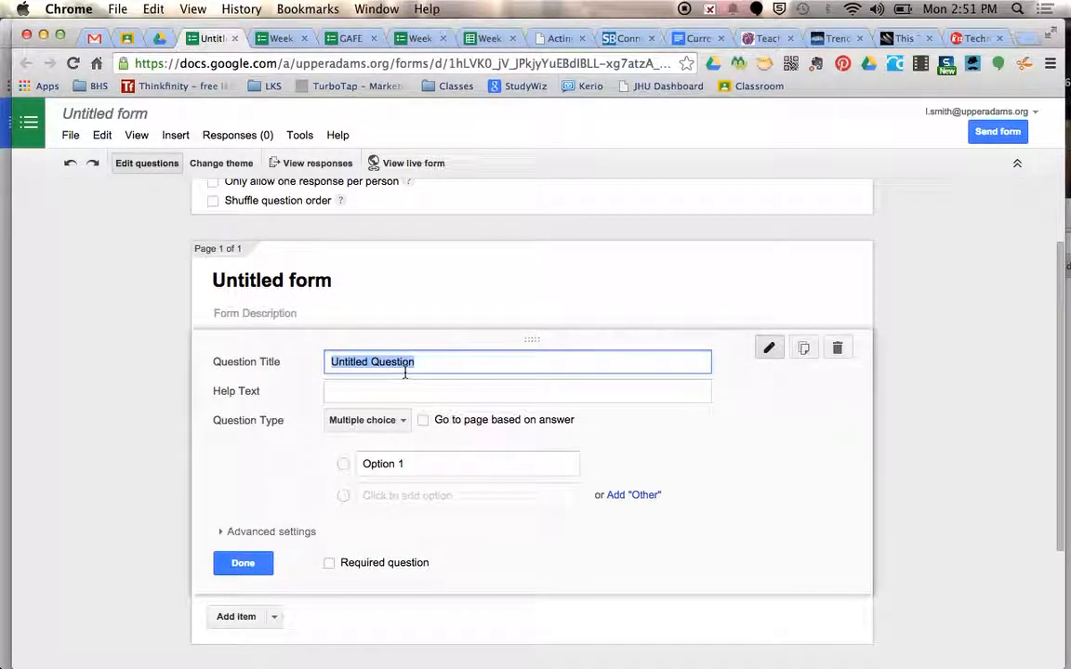
pyautogui.write('Name')
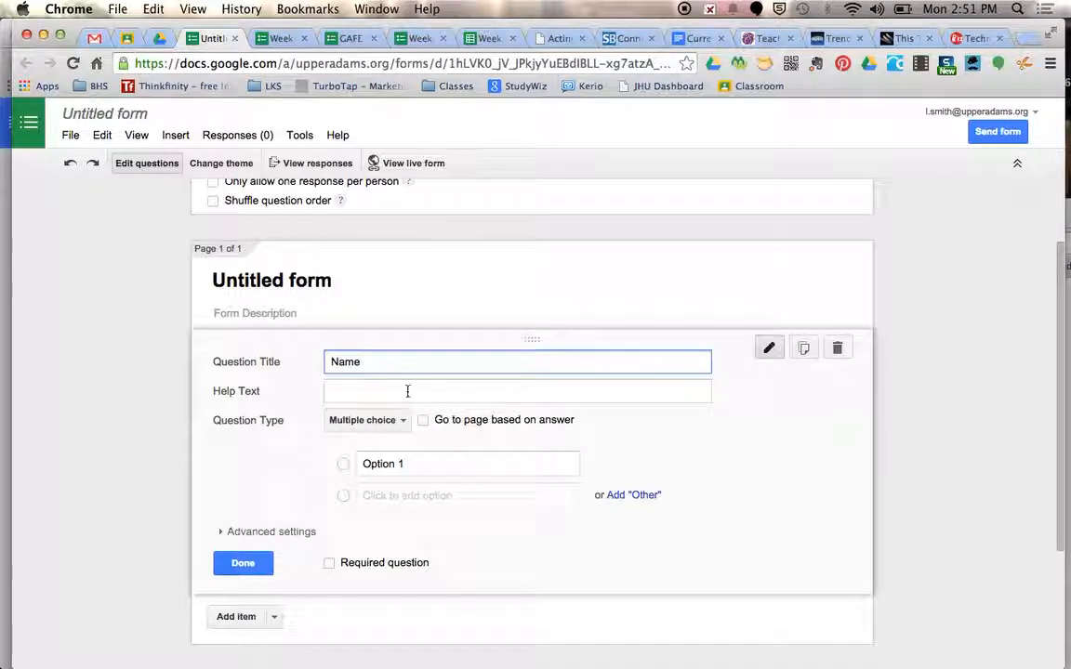
pyautogui.click(397, 420)
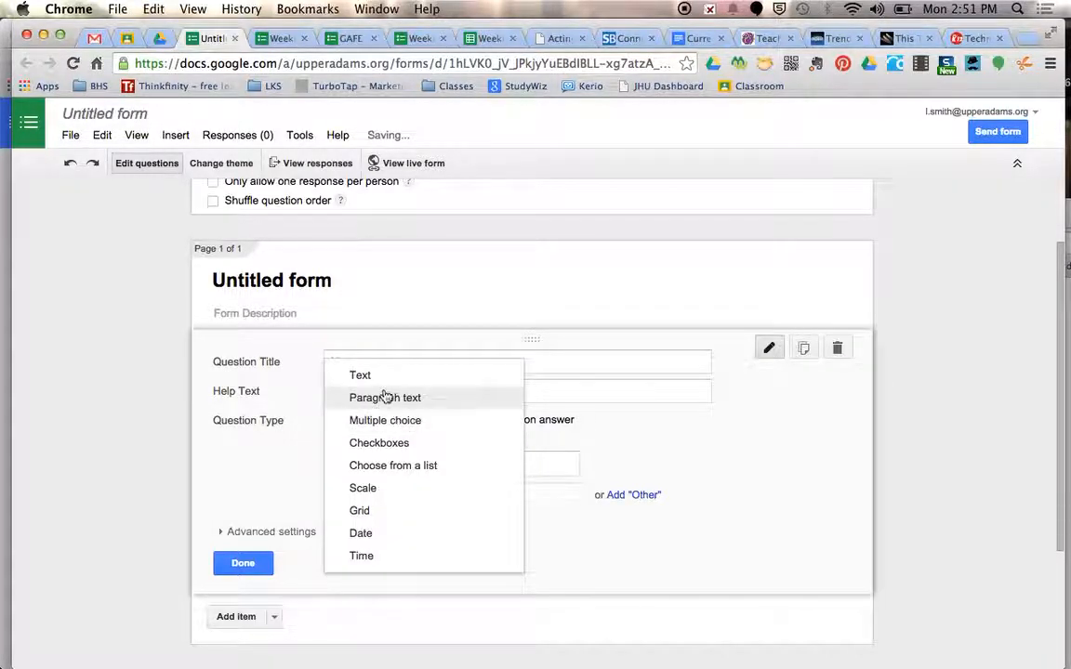
pyautogui.click(360, 376)
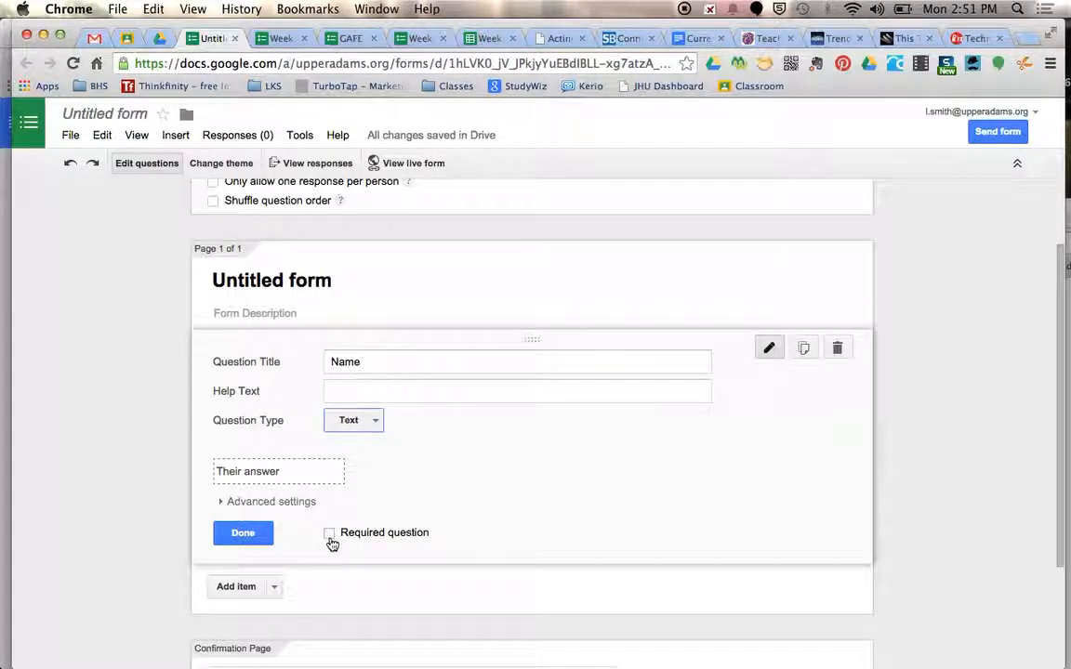
pyautogui.click(331, 536)
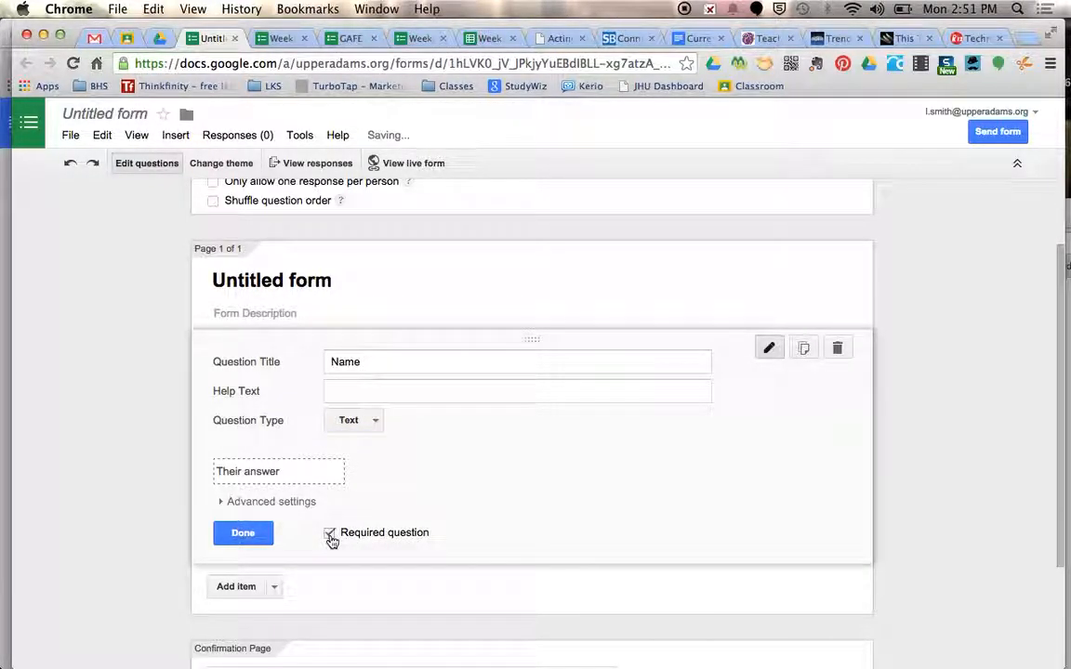
pyautogui.click(257, 544)
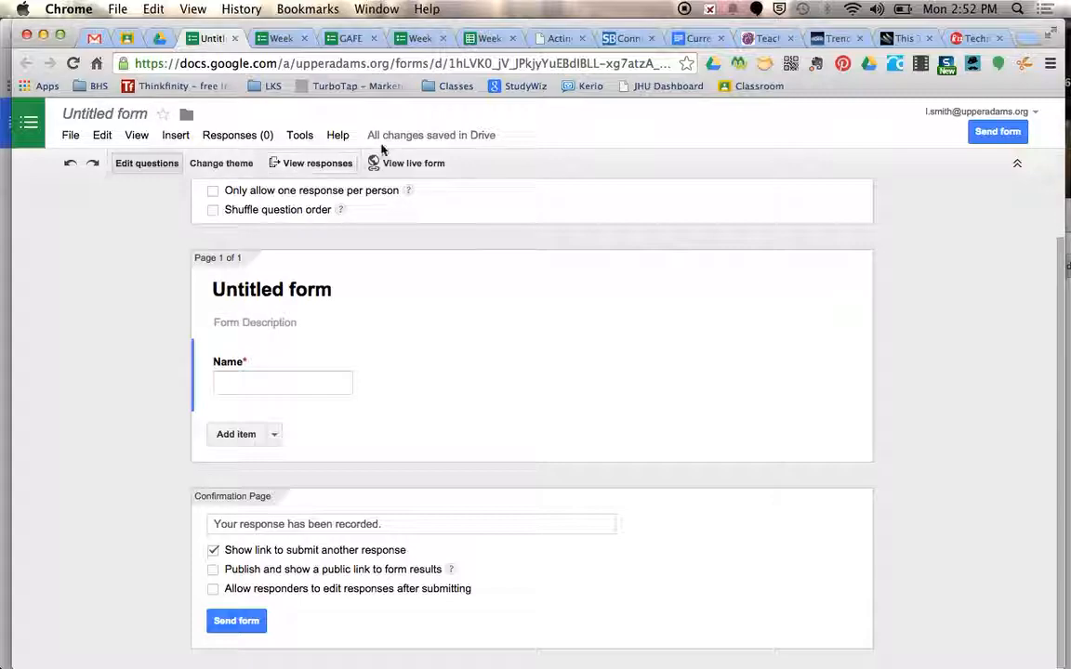
# Name the form "Name" and link it to a new response spreadsheet
pyautogui.click(327, 169)
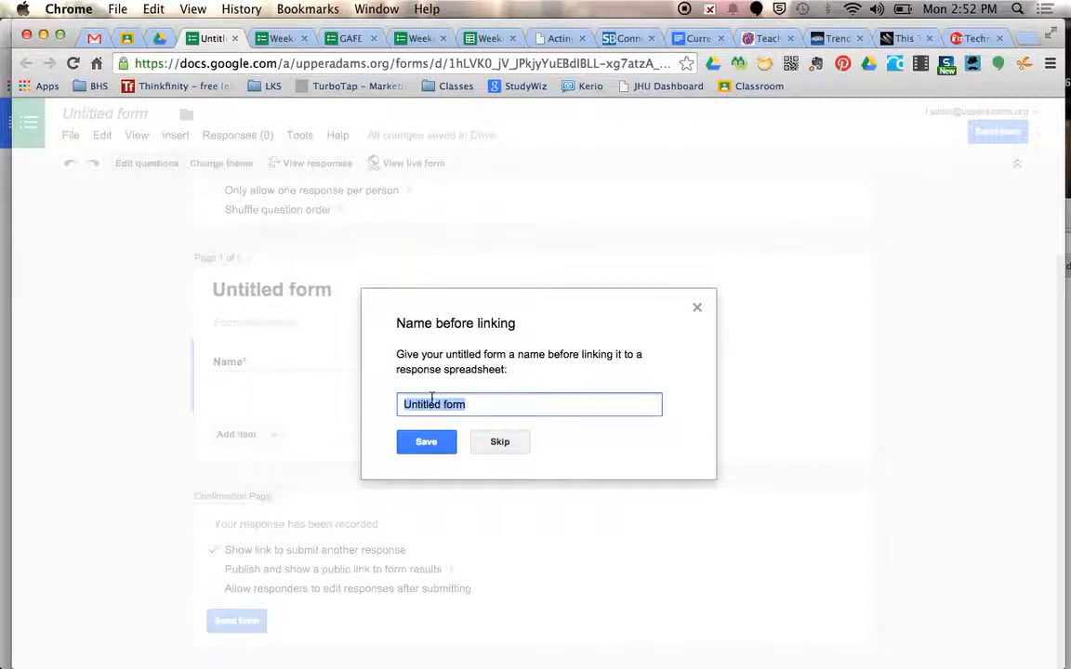
pyautogui.write('Nsam')
pyautogui.press('BackSpace')
pyautogui.press('BackSpace')
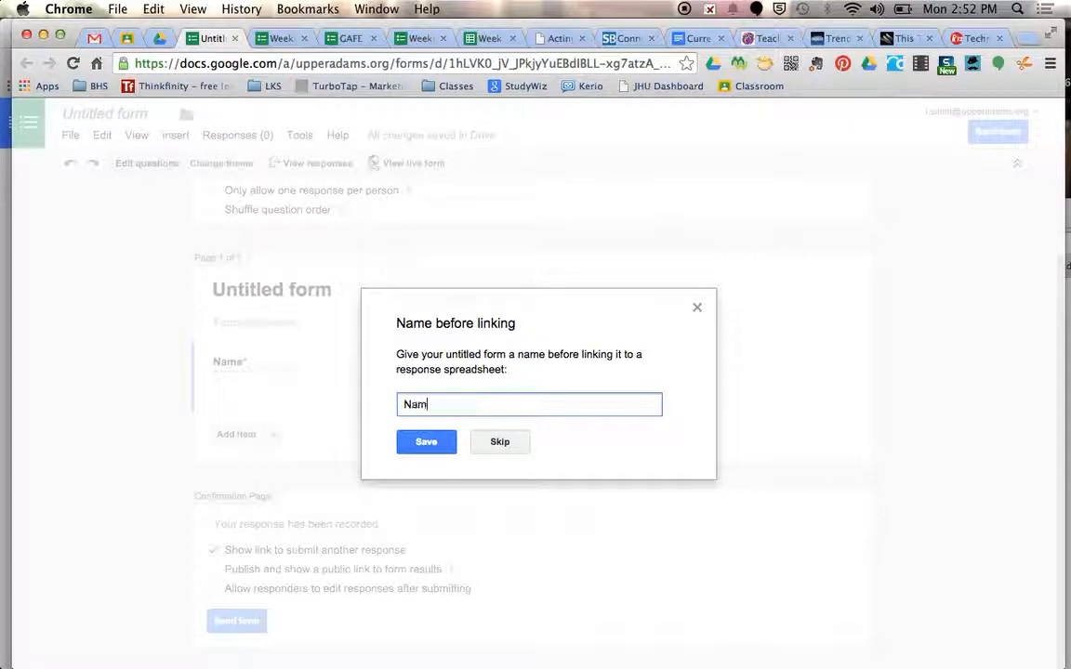
pyautogui.click(424, 448)
pyautogui.click(425, 448)
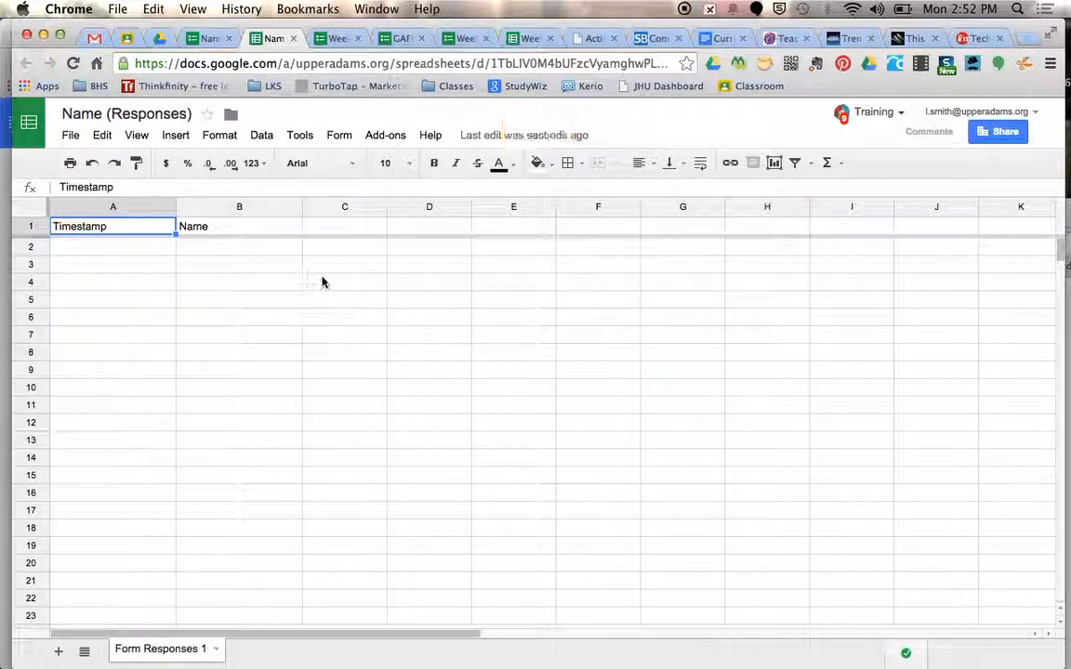
# Open the gallery for getting add-ons from the Name (Responses) spreadsheet
pyautogui.click(387, 138)
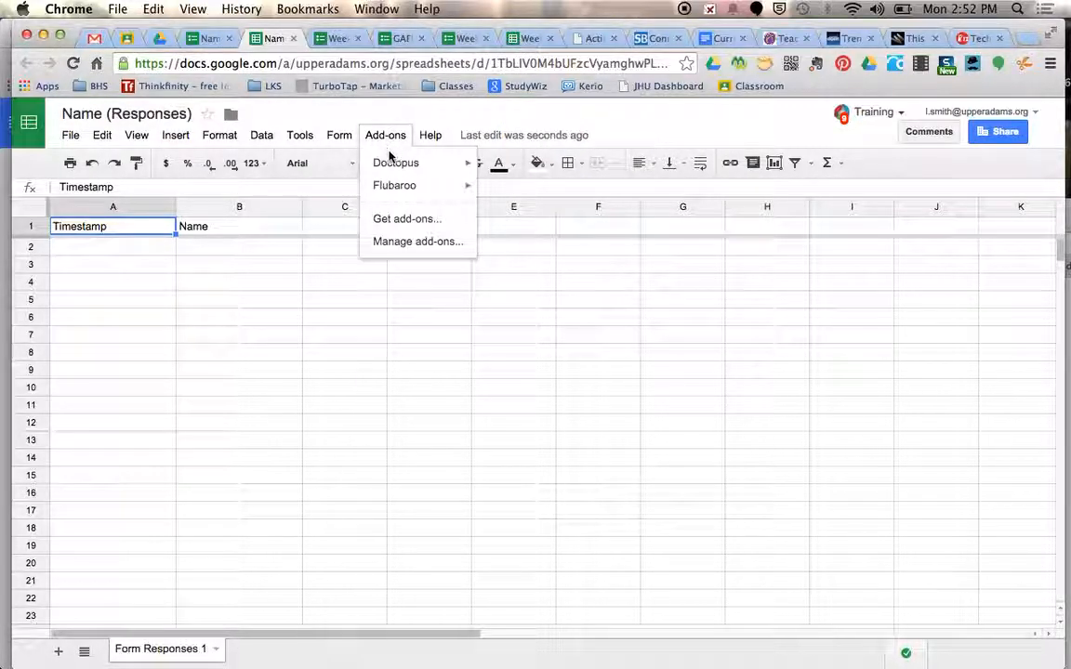
pyautogui.click(407, 220)
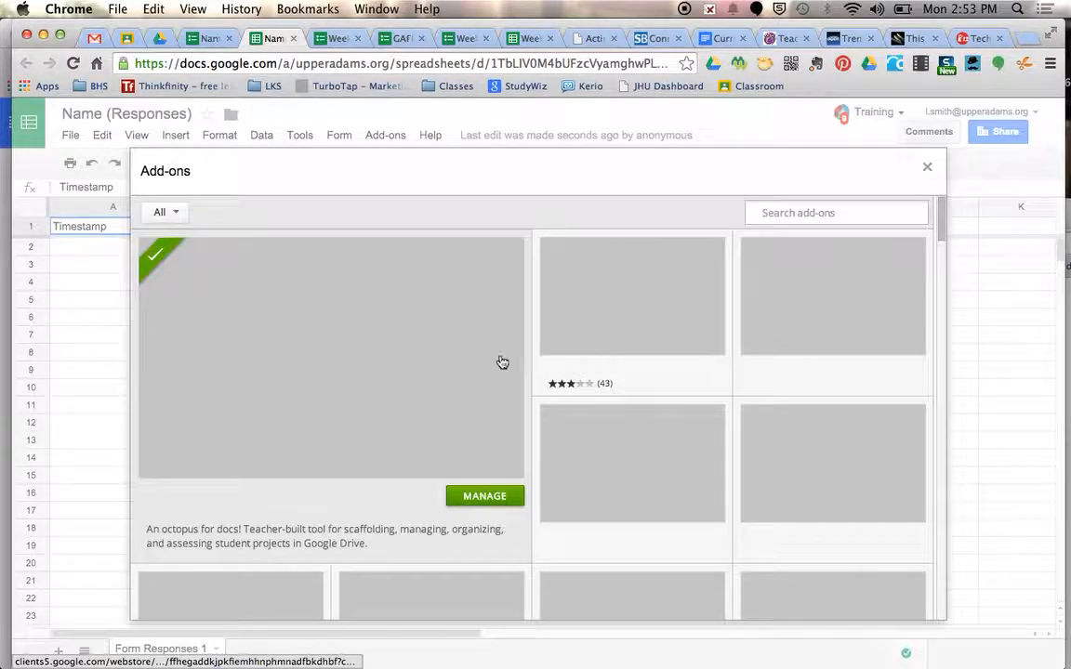
# Enter "flubaroo" as the search term in the add-ons gallery
pyautogui.moveTo(569, 305)
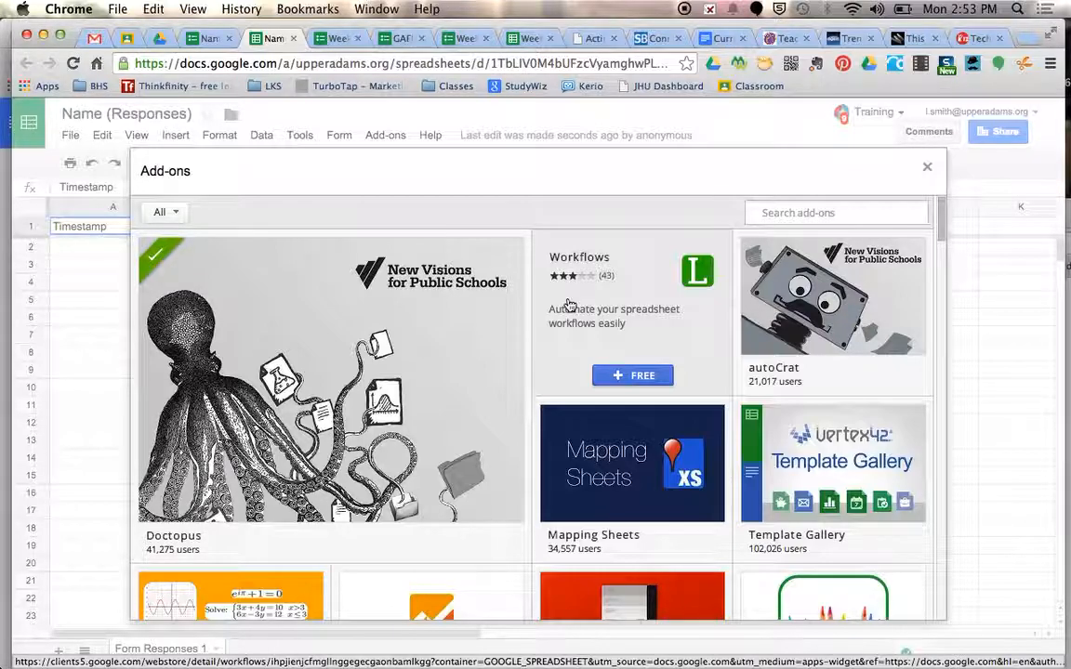
pyautogui.write('flubaroo')
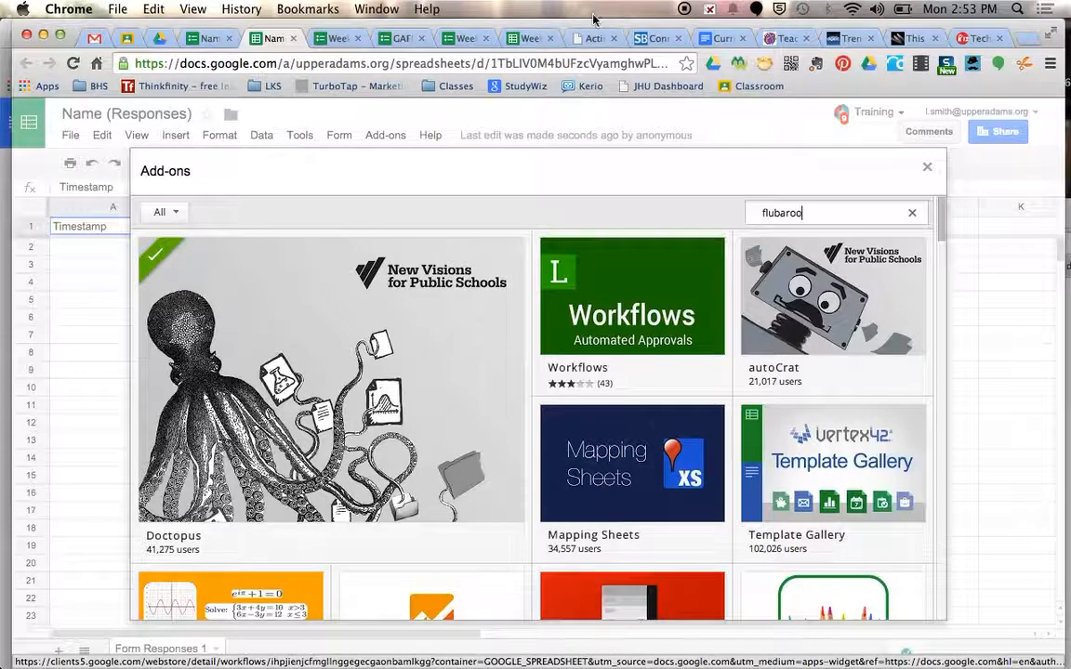
pyautogui.moveTo(564, 29); pyautogui.dragTo(383, 253)
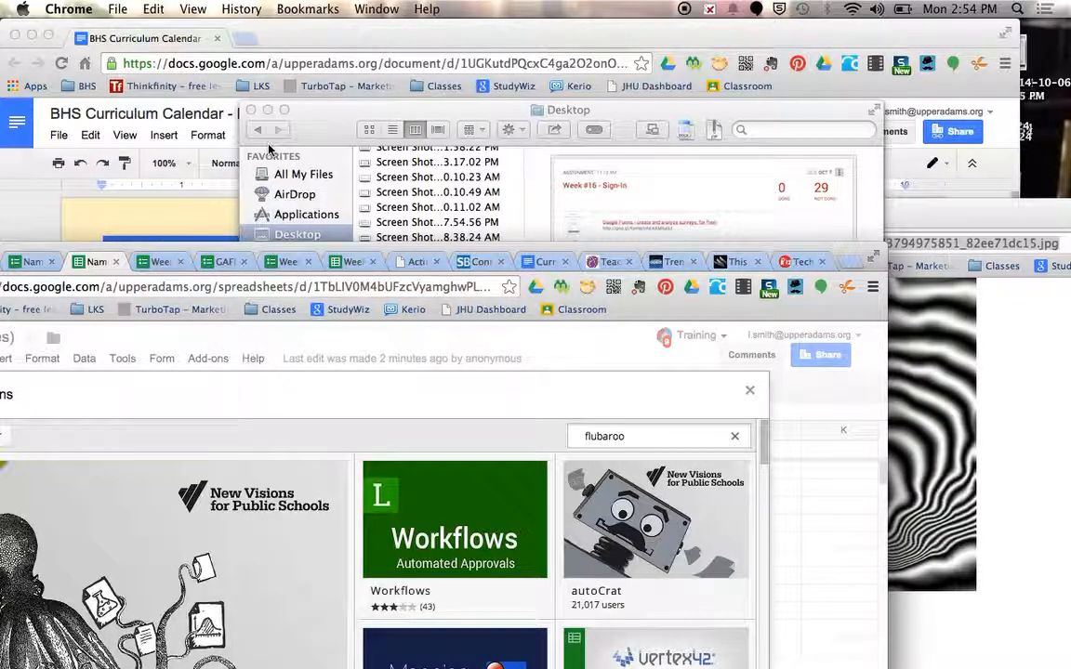
pyautogui.moveTo(238, 250); pyautogui.dragTo(398, 20)
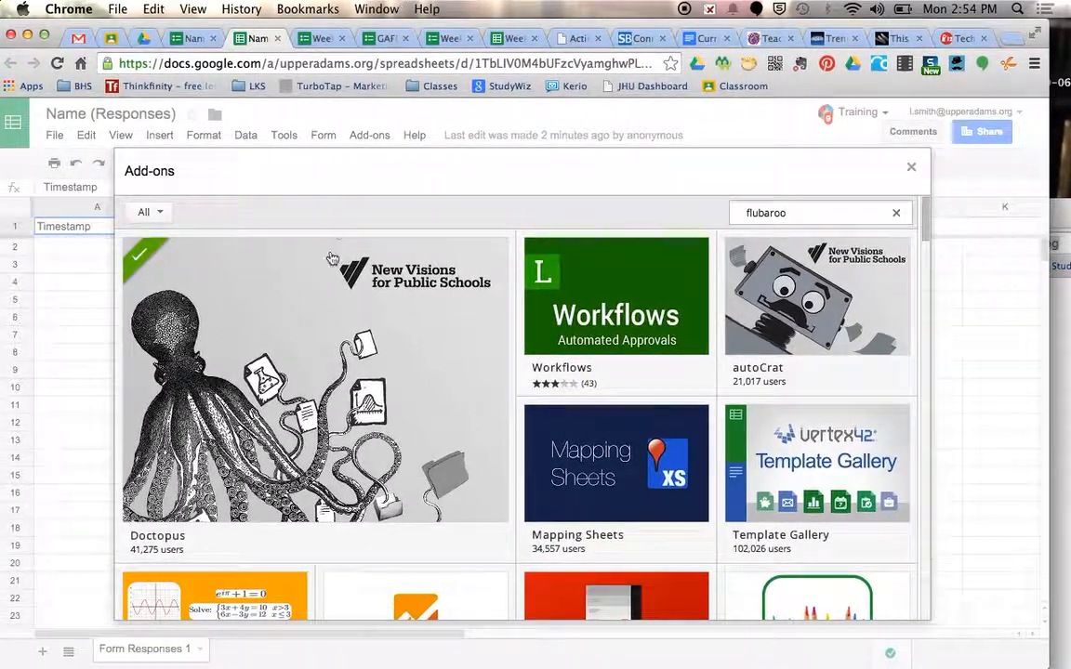
# Examine the spreadsheet add-ons offered in the gallery, including Flubaroo, and close the gallery
pyautogui.scroll(-2, 322, 364)
pyautogui.scroll(-2, 318, 359)
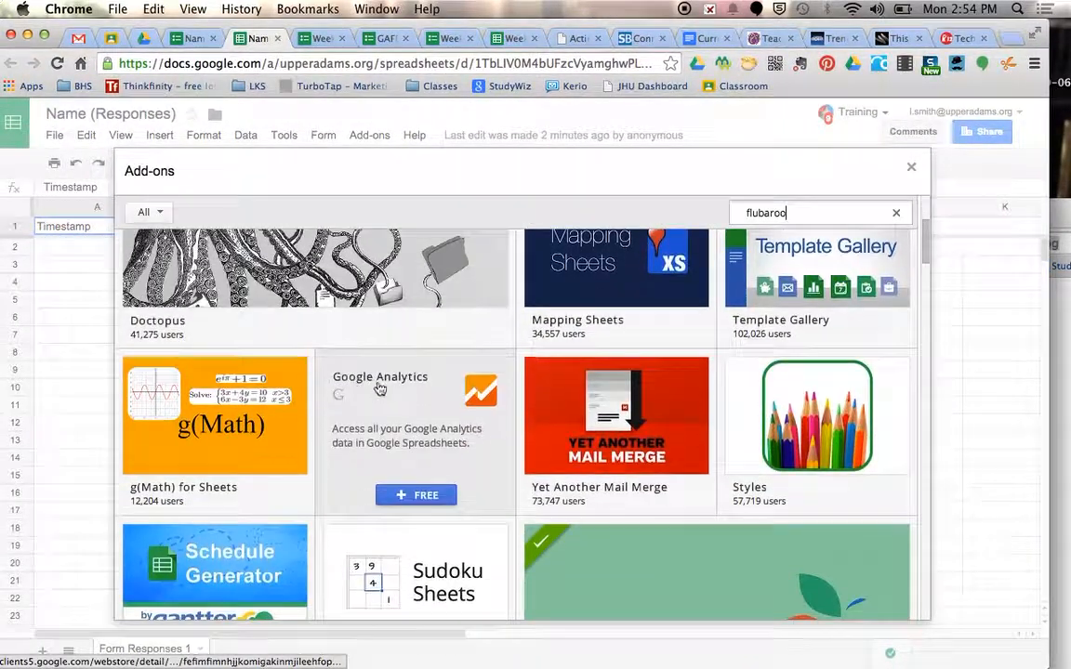
pyautogui.scroll(-3, 301, 455)
pyautogui.scroll(-3, 300, 454)
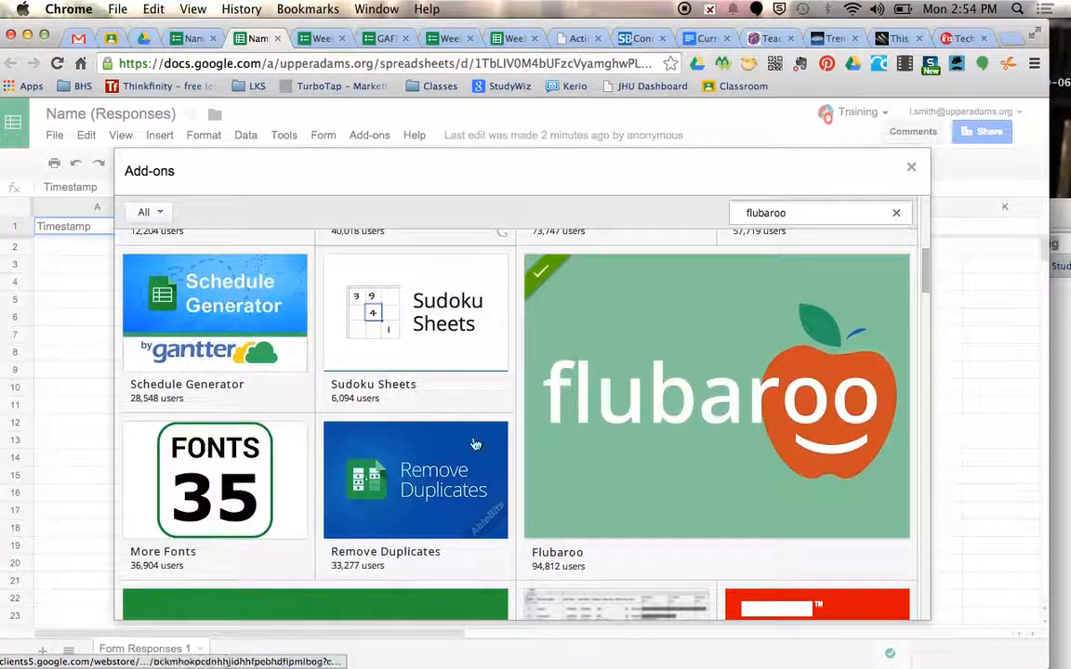
pyautogui.scroll(-5, 476, 443)
pyautogui.scroll(-4, 475, 444)
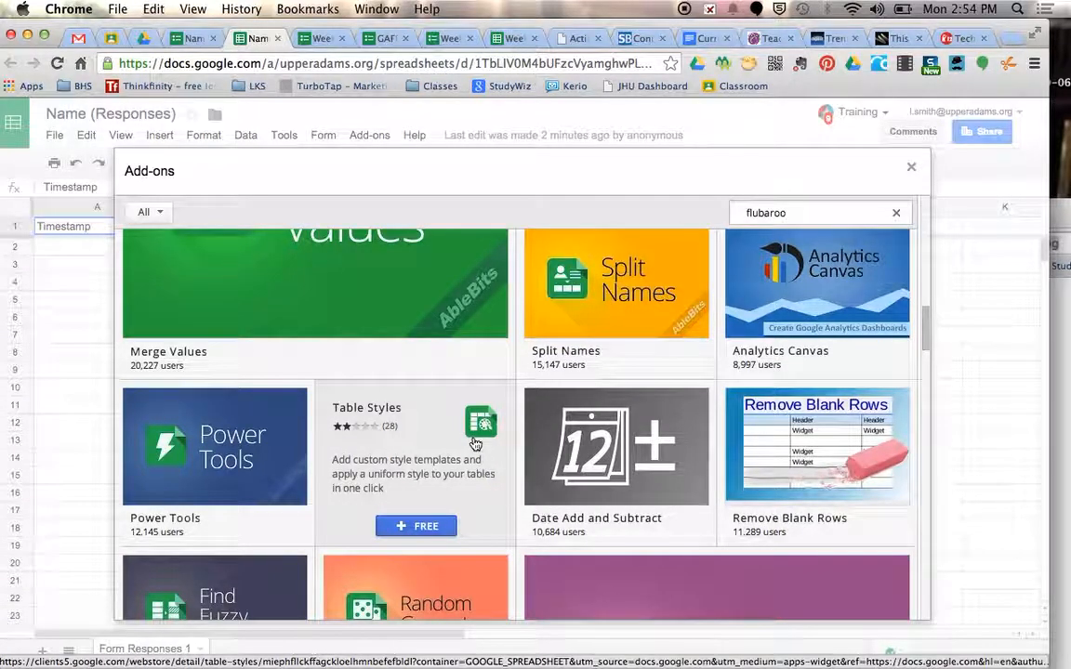
pyautogui.scroll(-8, 475, 445)
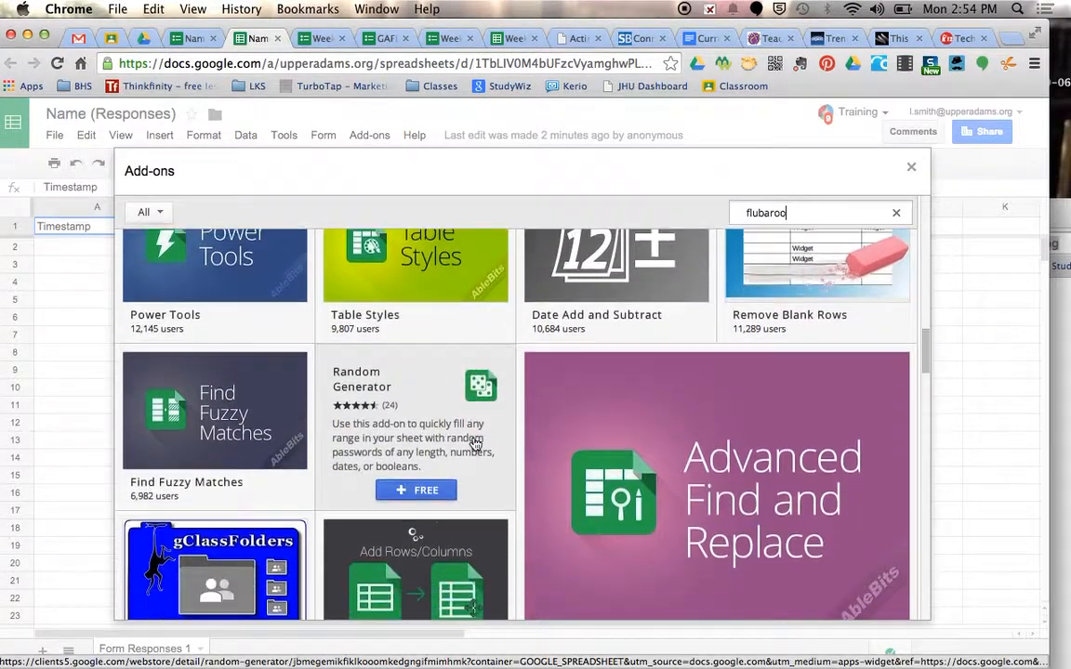
pyautogui.scroll(-1, 475, 445)
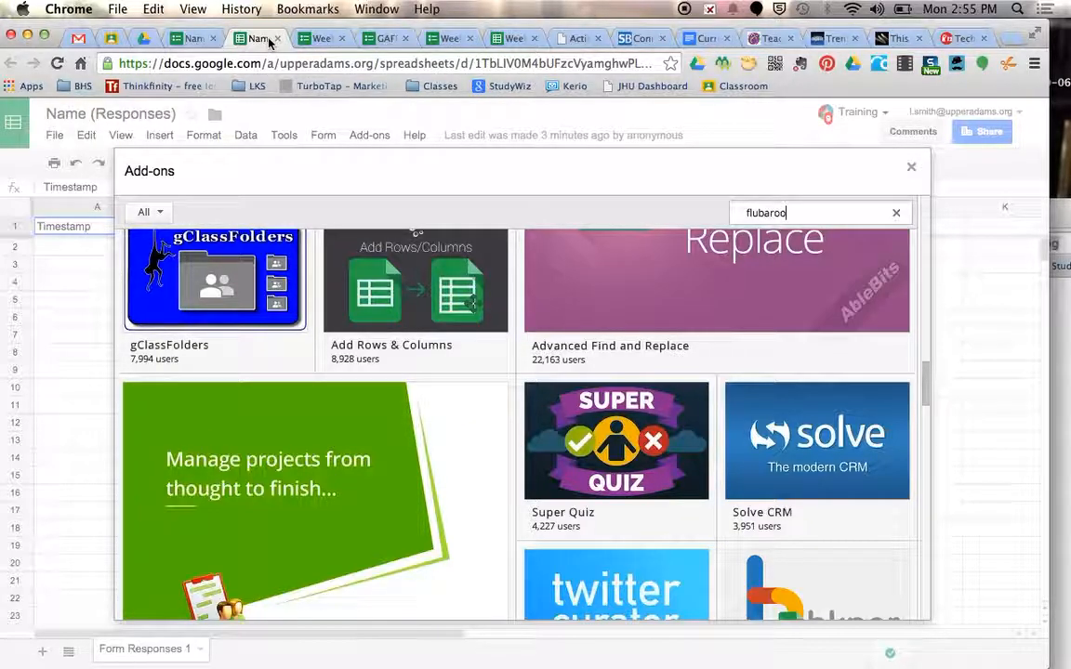
pyautogui.click(912, 167)
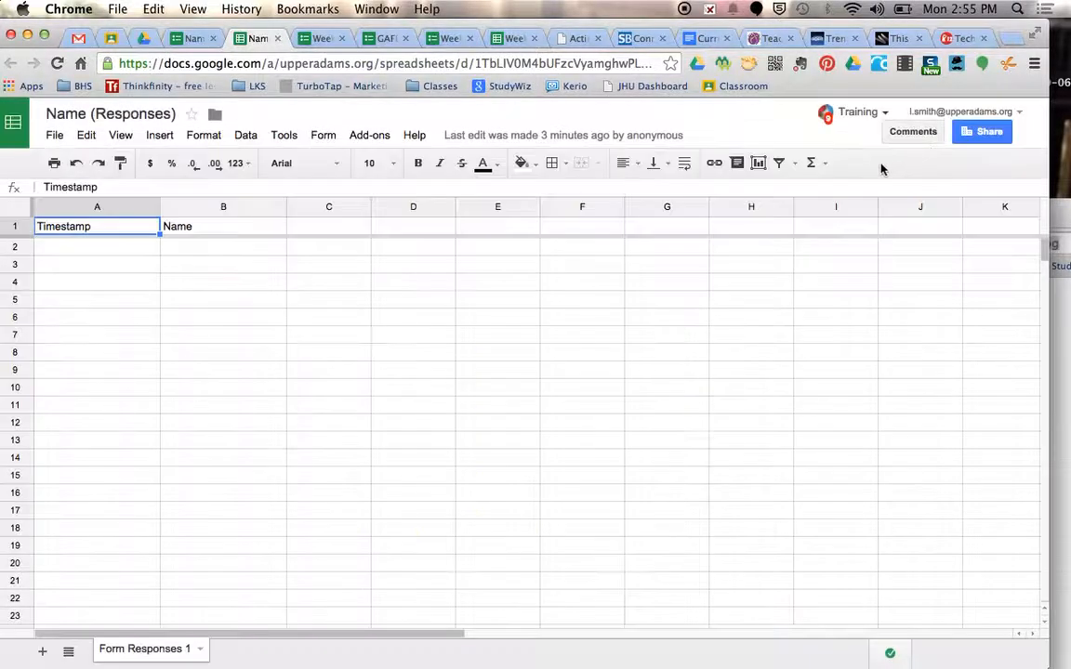
# Check which commands the installed Flubaroo add-on offers in the Name (Responses) spreadsheet
pyautogui.click(374, 139)
pyautogui.moveTo(411, 188)
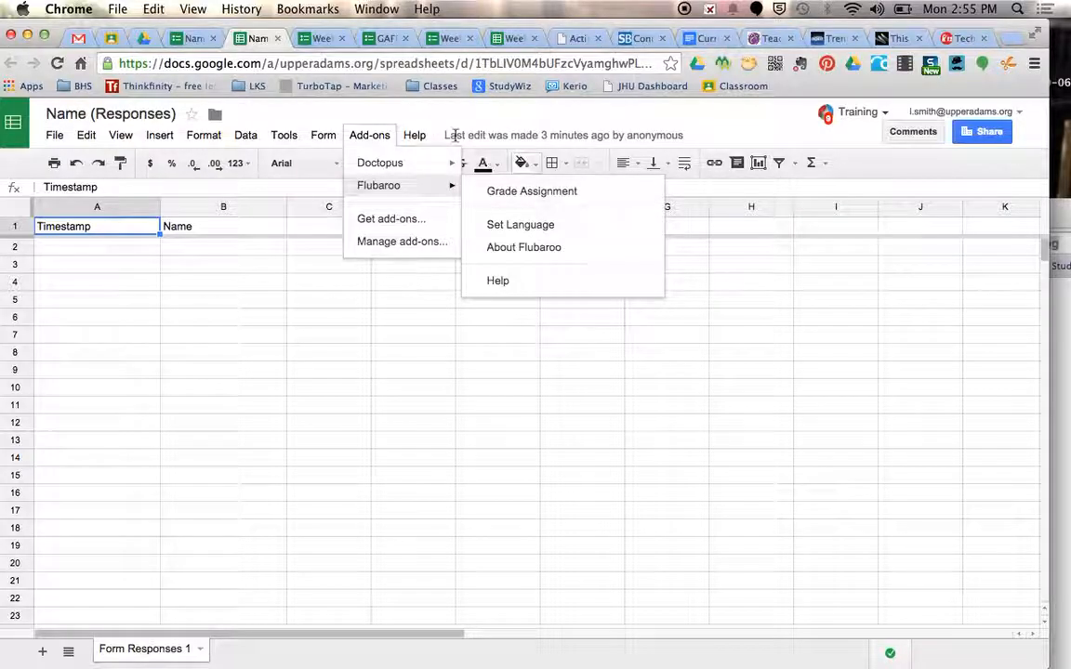
pyautogui.click(344, 101)
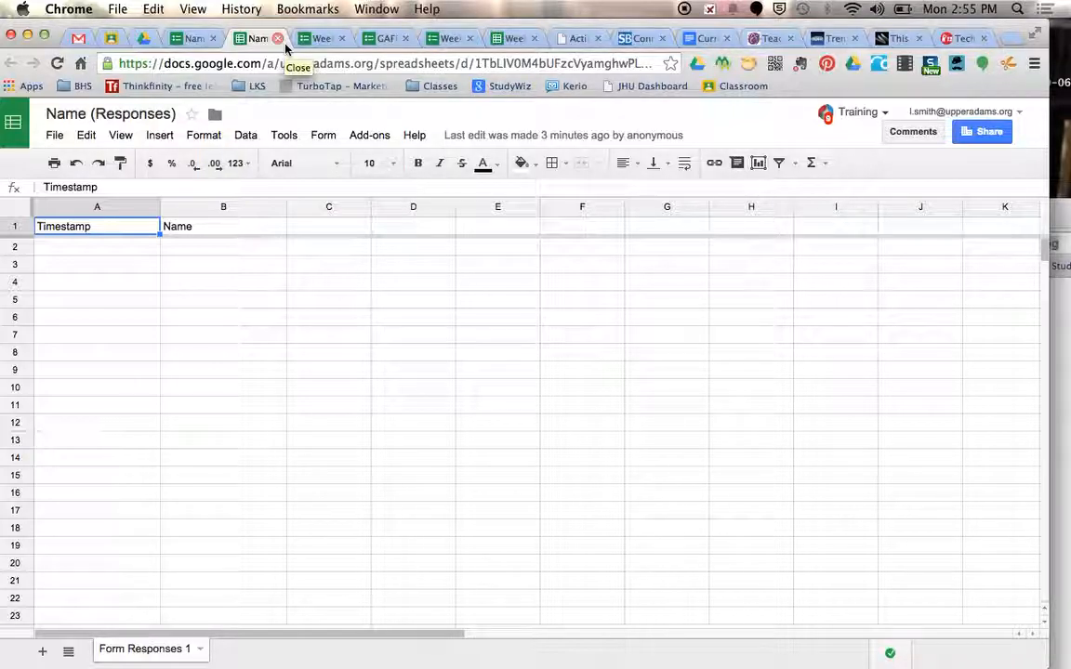
# Return to the Name form and set it to allow only one response per person
pyautogui.click(197, 39)
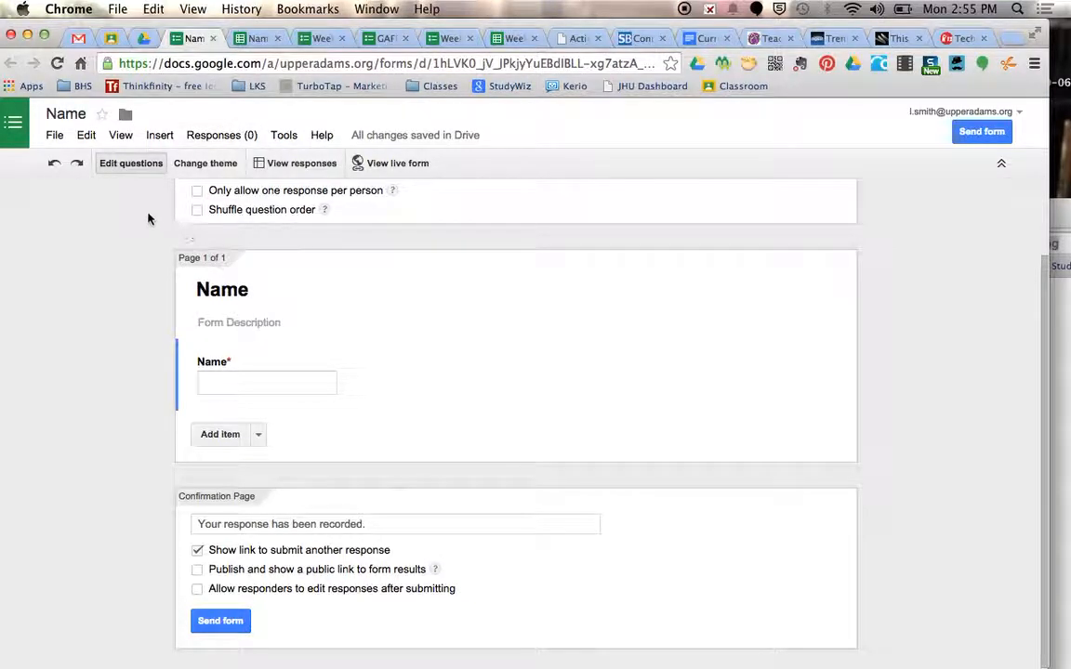
pyautogui.scroll(3, 149, 220)
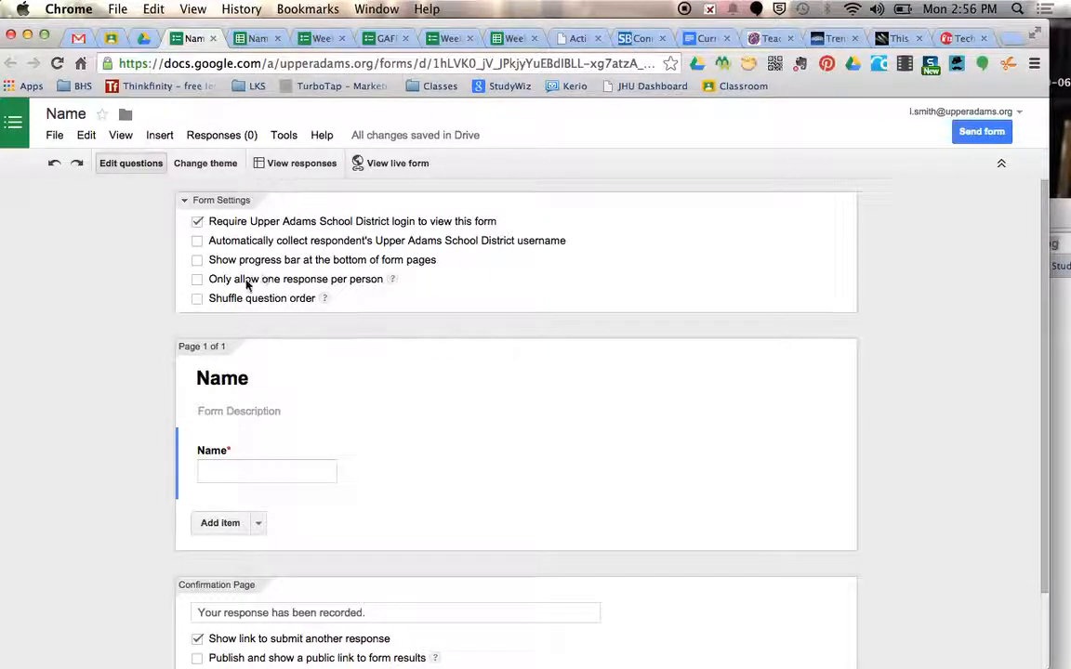
pyautogui.click(197, 282)
# Open the Shuffle Question Order form from the Week #16 - Sign-In assignment in Google Classroom and start editing it
pyautogui.click(111, 38)
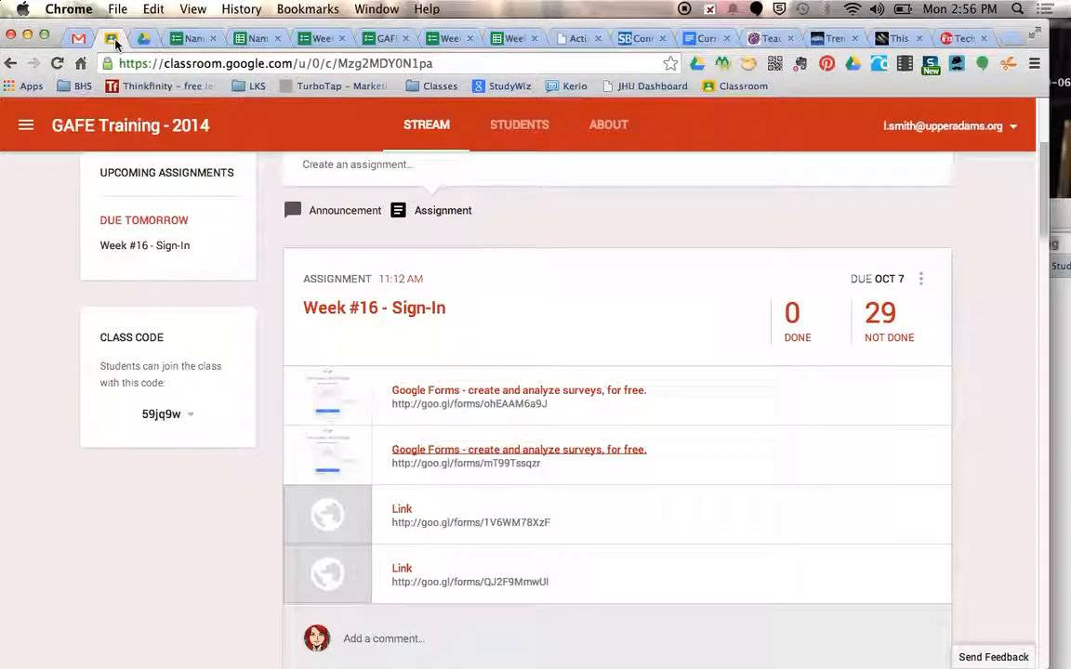
pyautogui.click(402, 510)
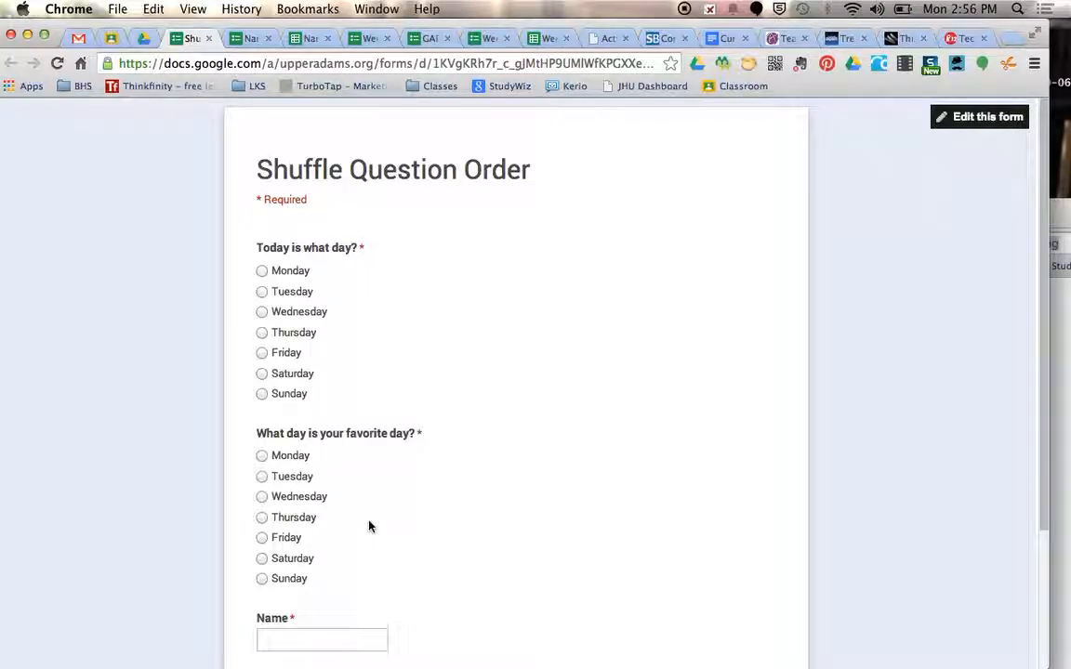
pyautogui.click(987, 118)
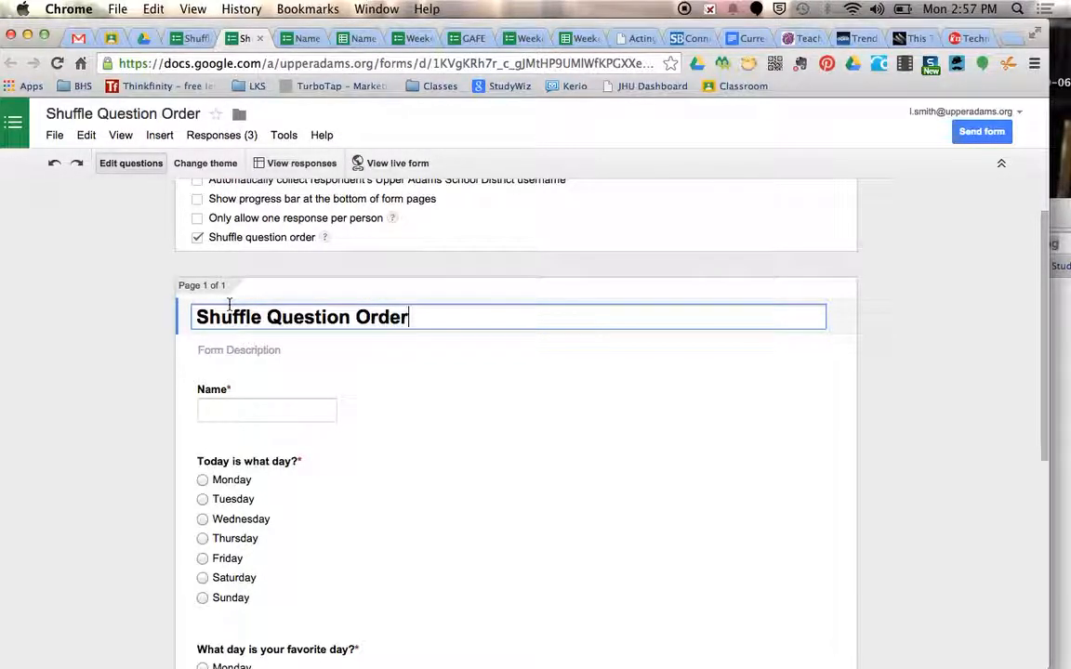
# Turn on Shuffle option order for the "Today is what day?" question and finish editing it
pyautogui.scroll(-2, 230, 303)
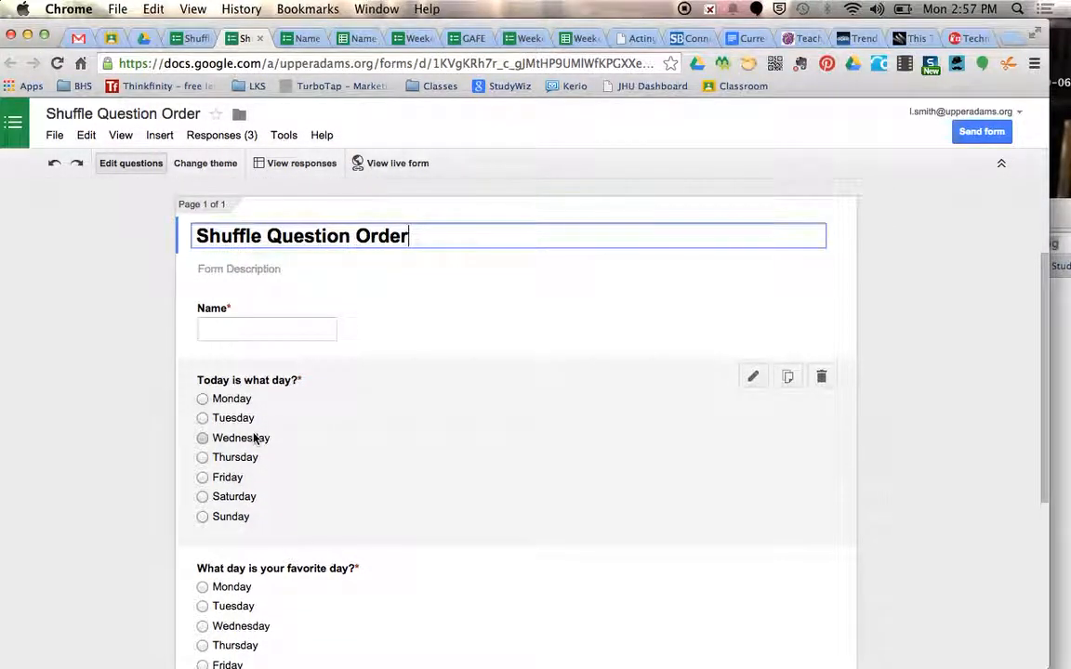
pyautogui.click(254, 438)
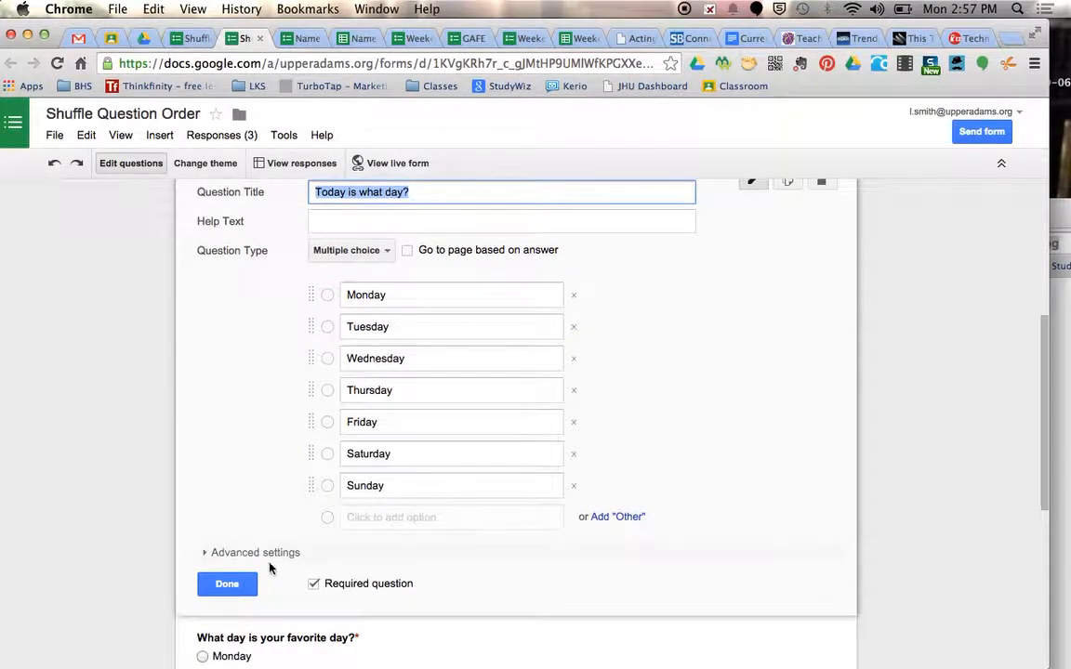
pyautogui.click(208, 555)
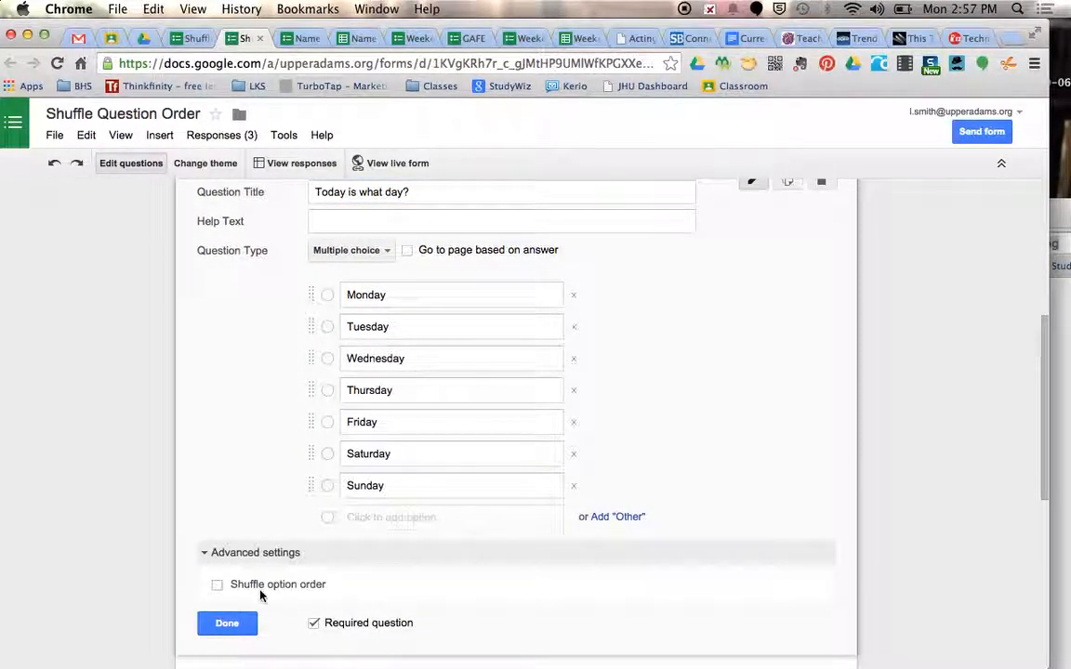
pyautogui.click(260, 588)
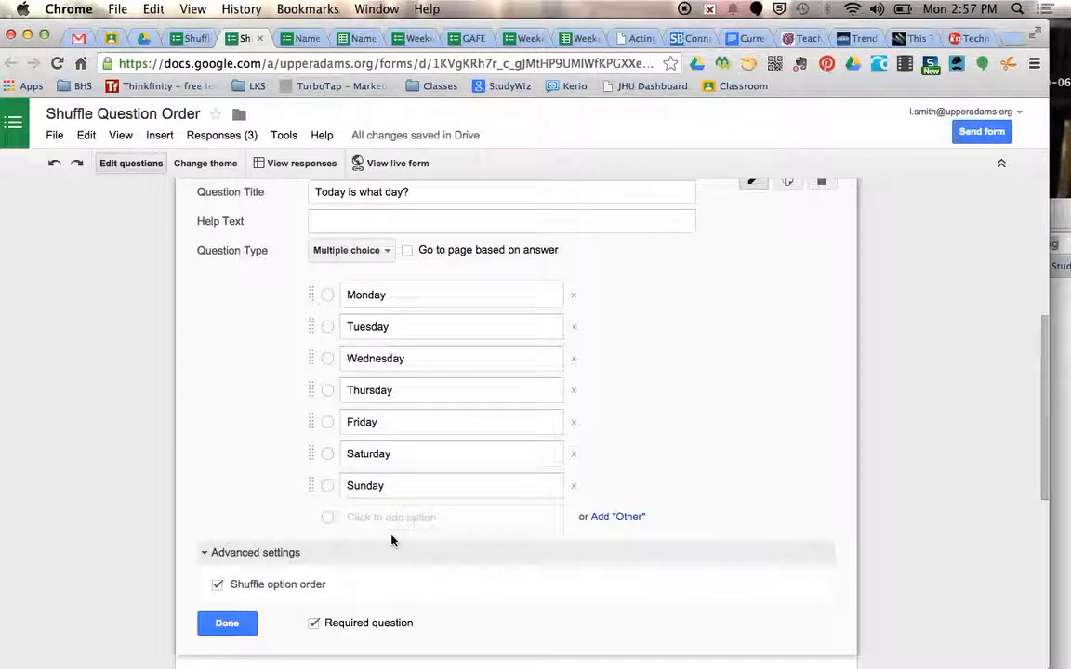
pyautogui.click(226, 624)
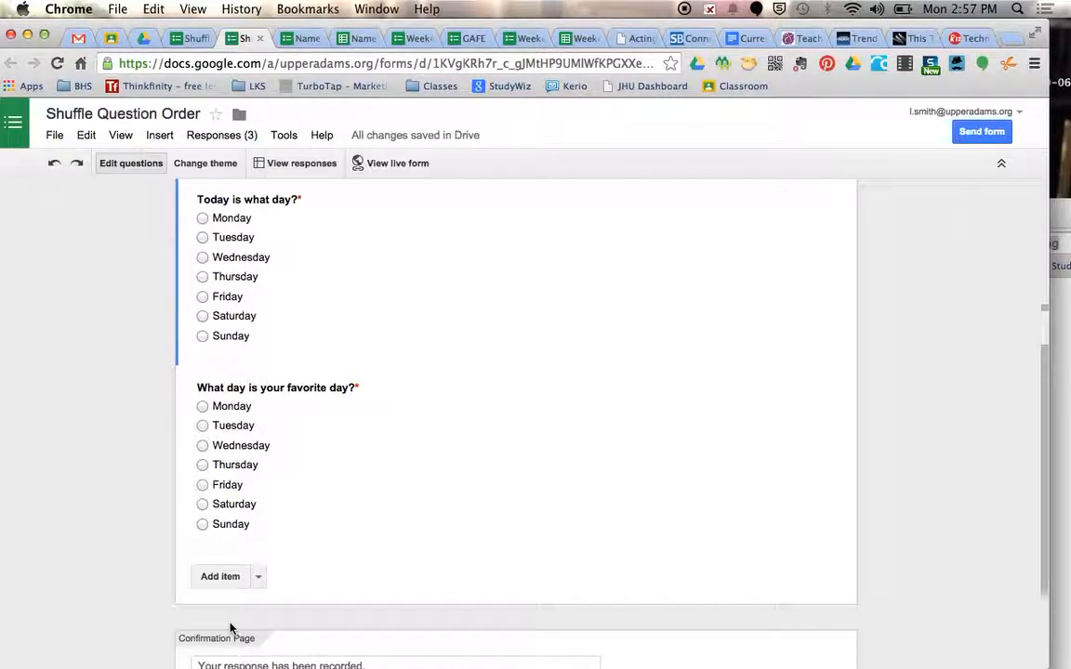
# Check the live Shuffle Question Order form and its response spreadsheet, closing each after viewing
pyautogui.scroll(5, 230, 618)
pyautogui.click(387, 166)
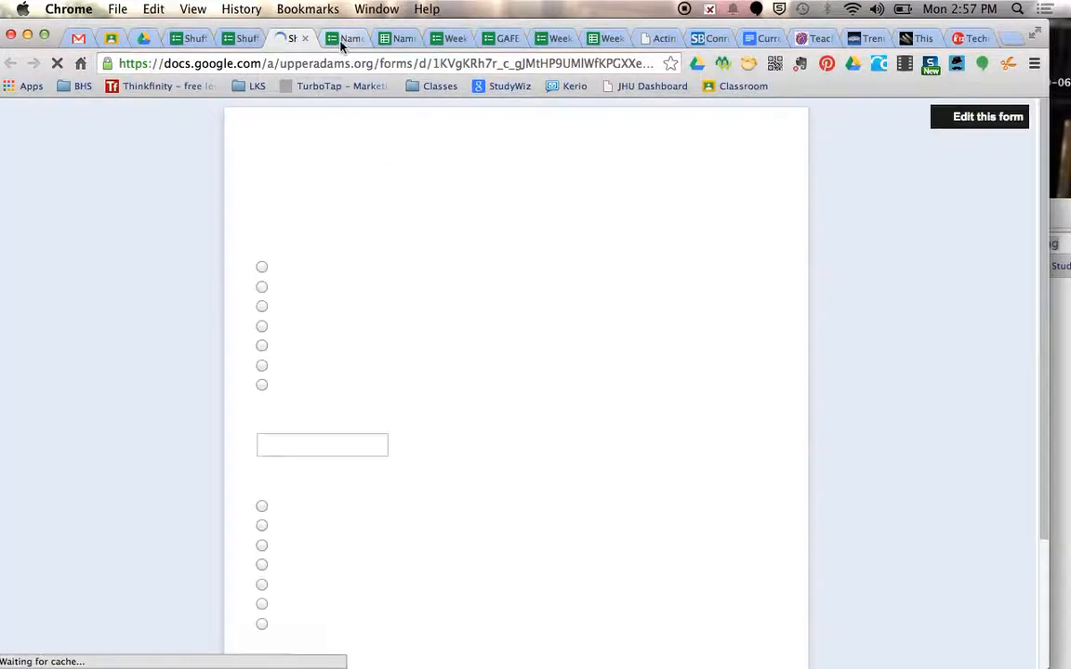
pyautogui.moveTo(322, 32); pyautogui.dragTo(353, 32)
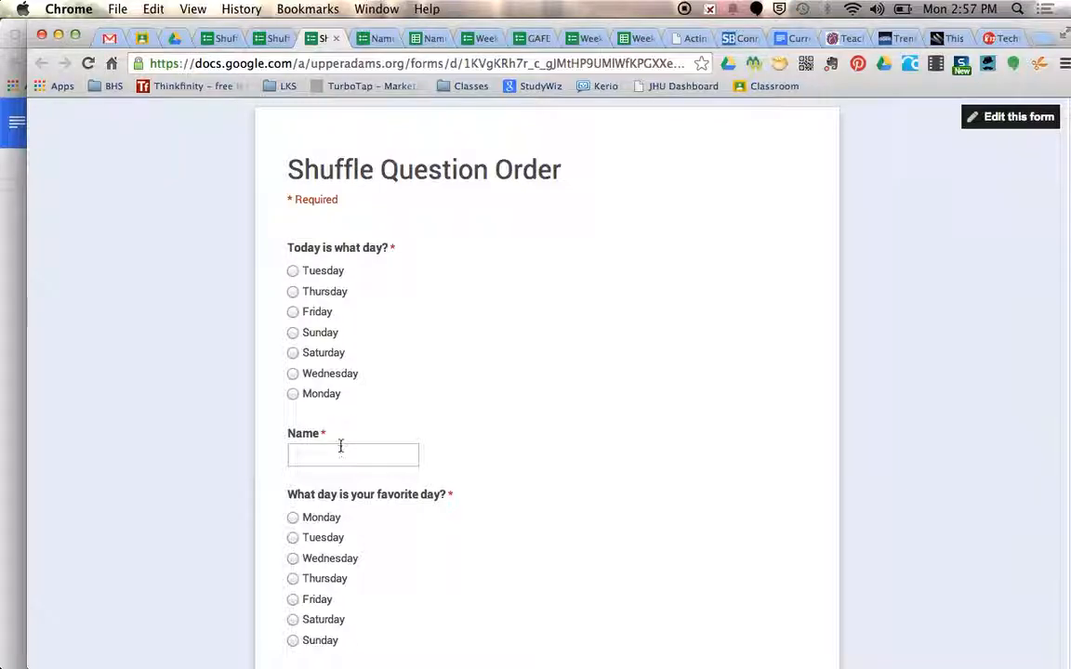
pyautogui.click(337, 37)
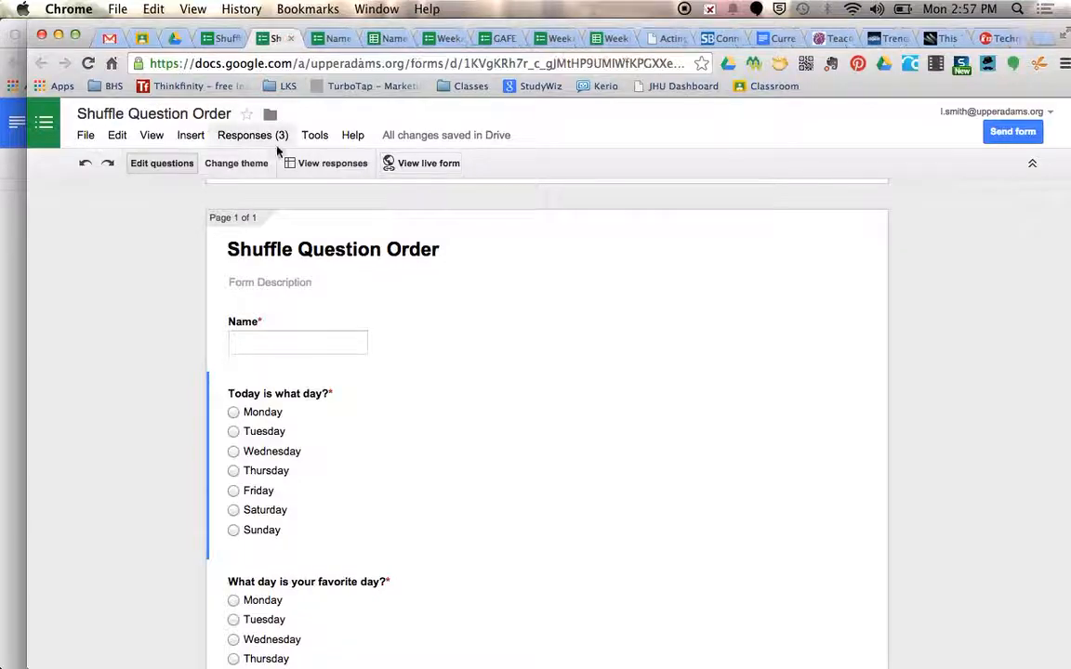
pyautogui.click(311, 167)
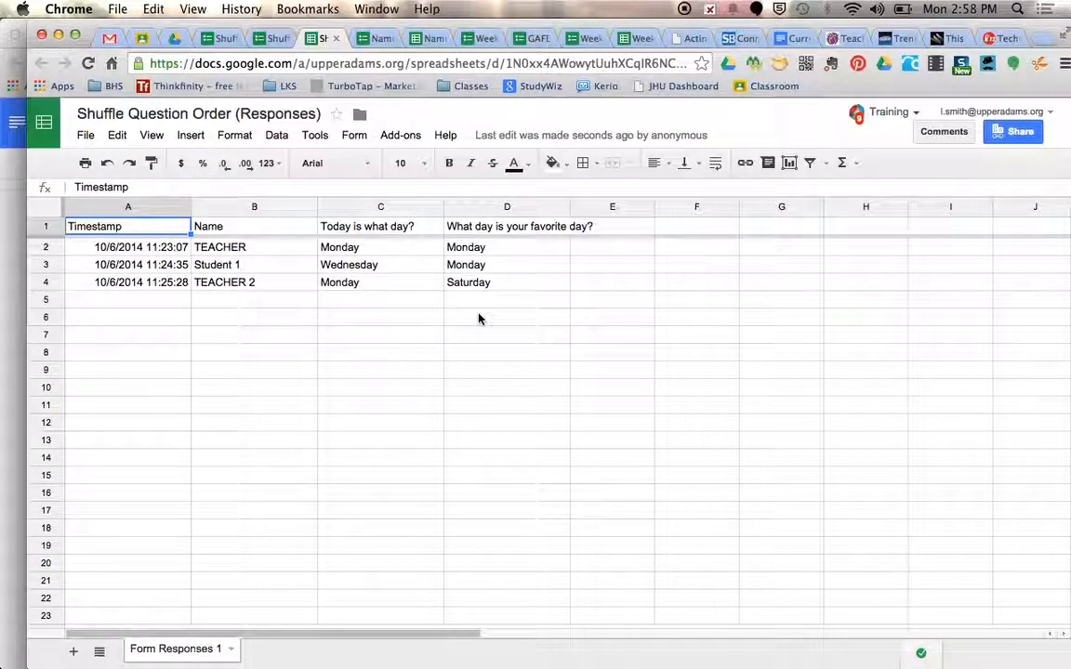
pyautogui.click(337, 39)
# Close the remaining Shuffle Question Order pages and the Name (Responses) spreadsheet, and return to the Name form
pyautogui.click(237, 40)
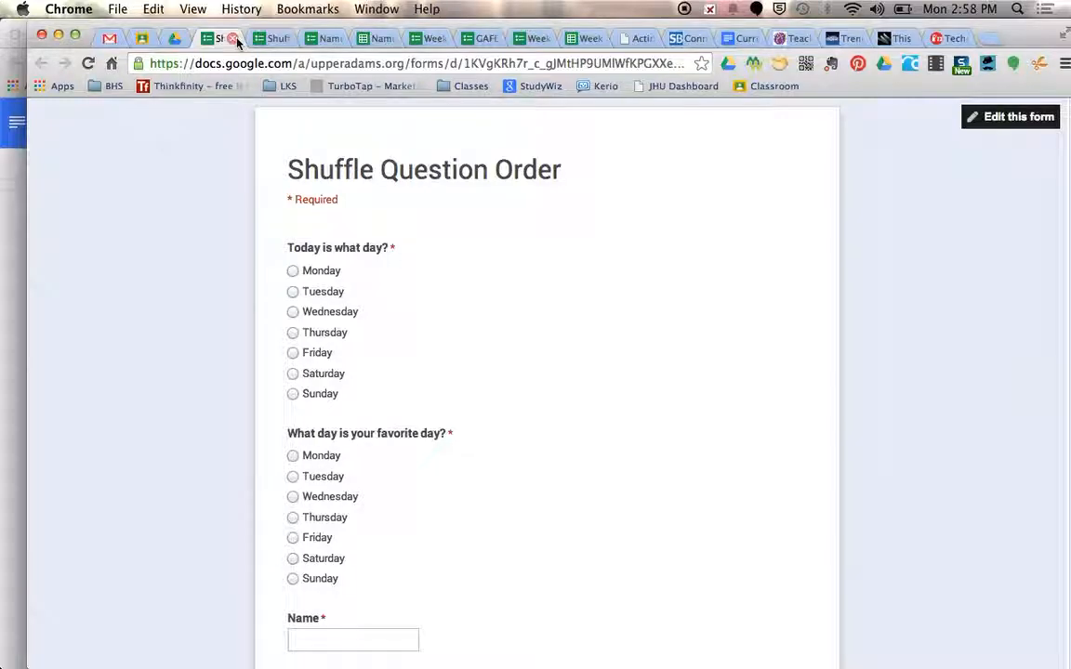
pyautogui.click(234, 39)
pyautogui.click(233, 40)
pyautogui.click(271, 39)
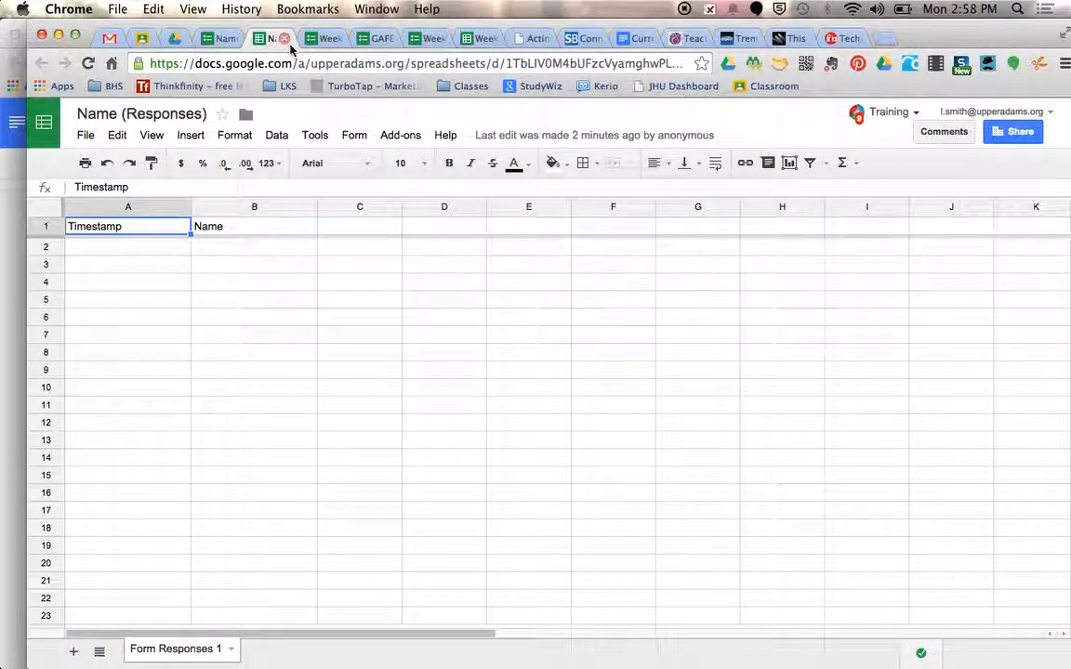
pyautogui.click(283, 38)
pyautogui.click(222, 39)
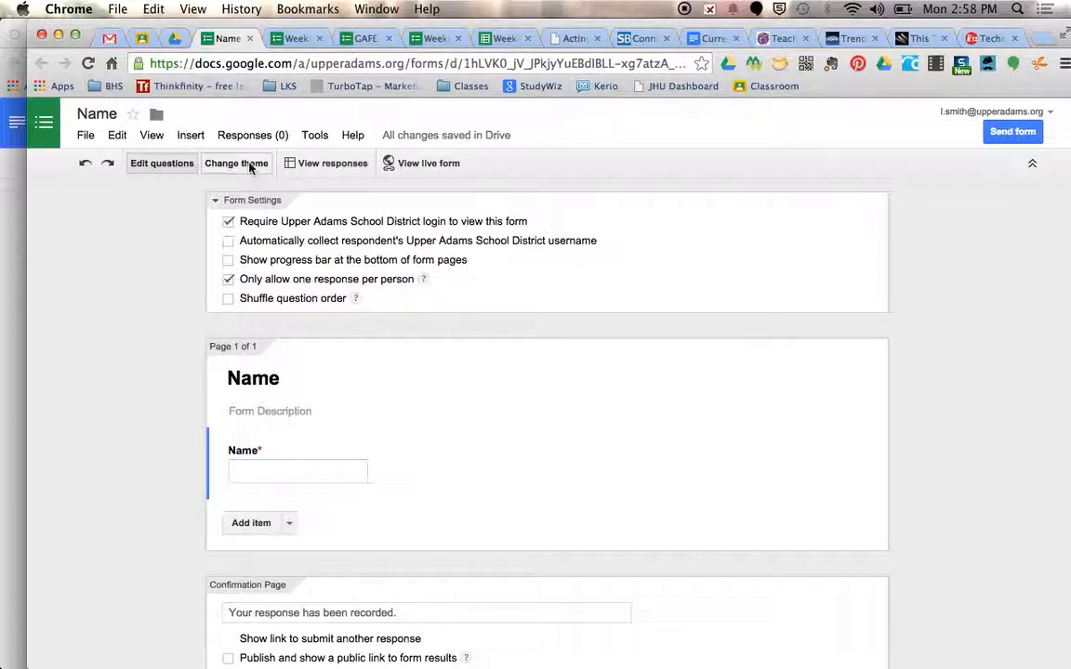
# Try the At the Fair theme on the Name form, replace it with Birthday Cats, and browse further themes
pyautogui.click(249, 168)
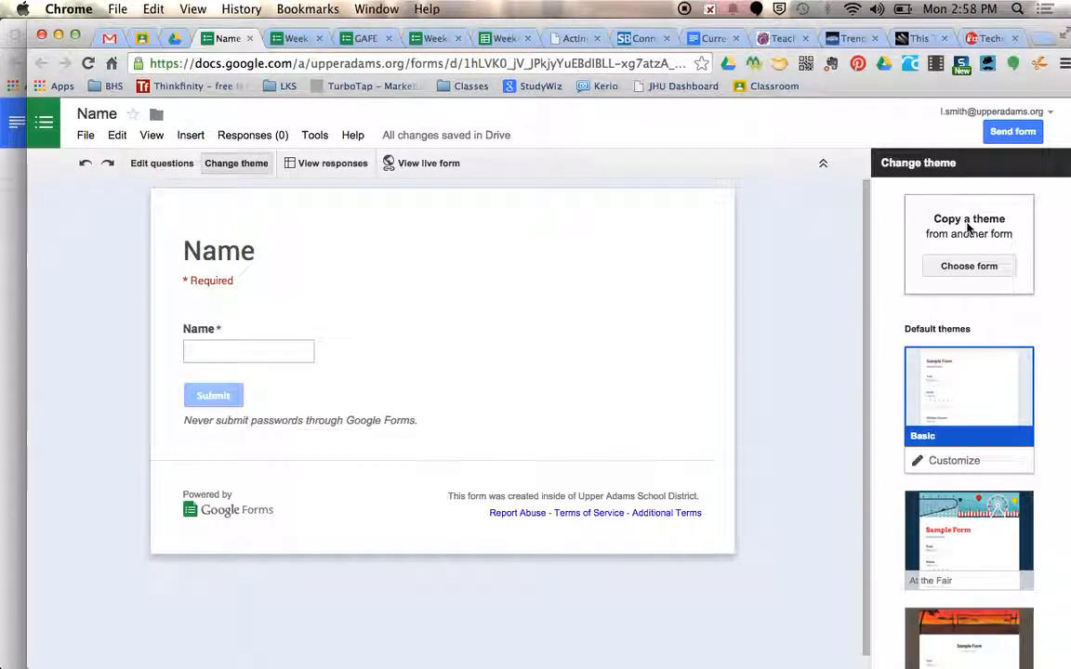
pyautogui.scroll(-3, 963, 227)
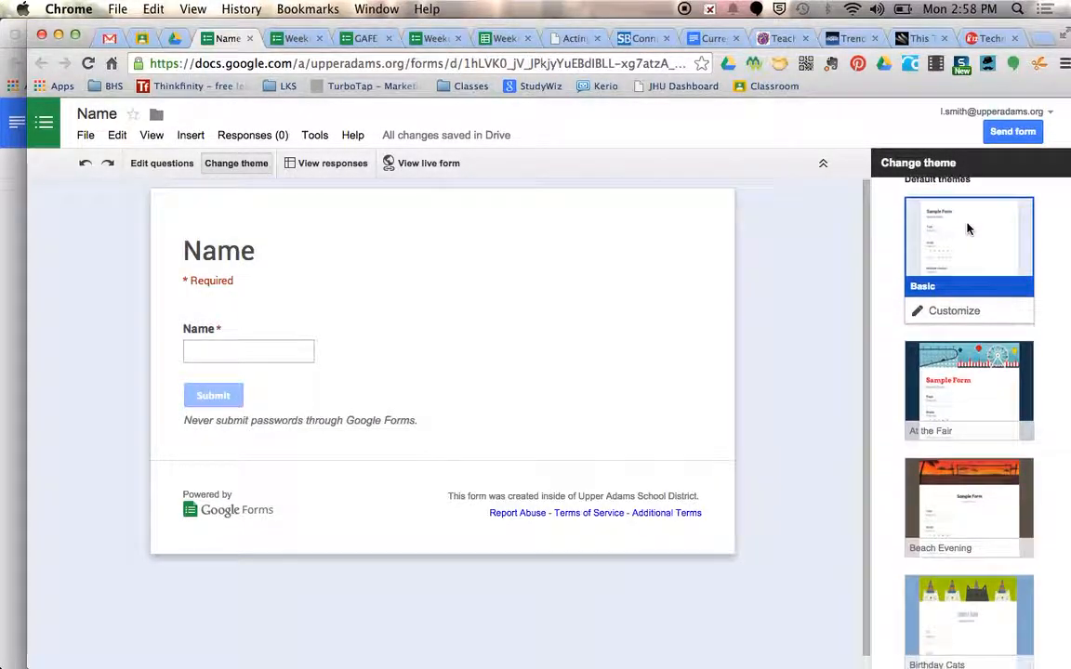
pyautogui.click(987, 365)
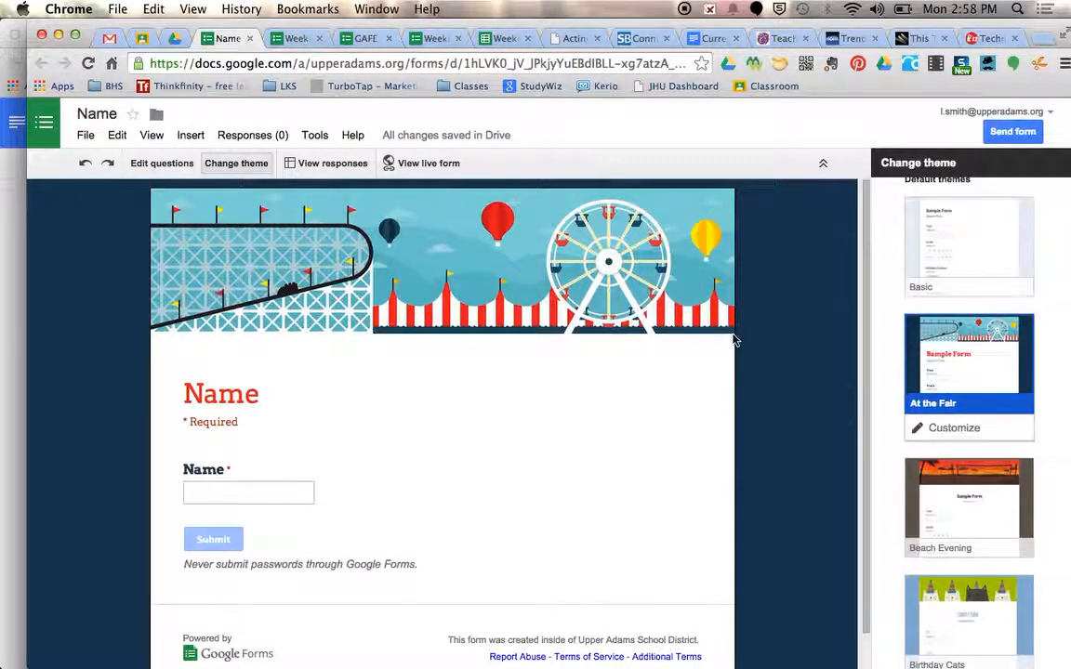
pyautogui.click(986, 602)
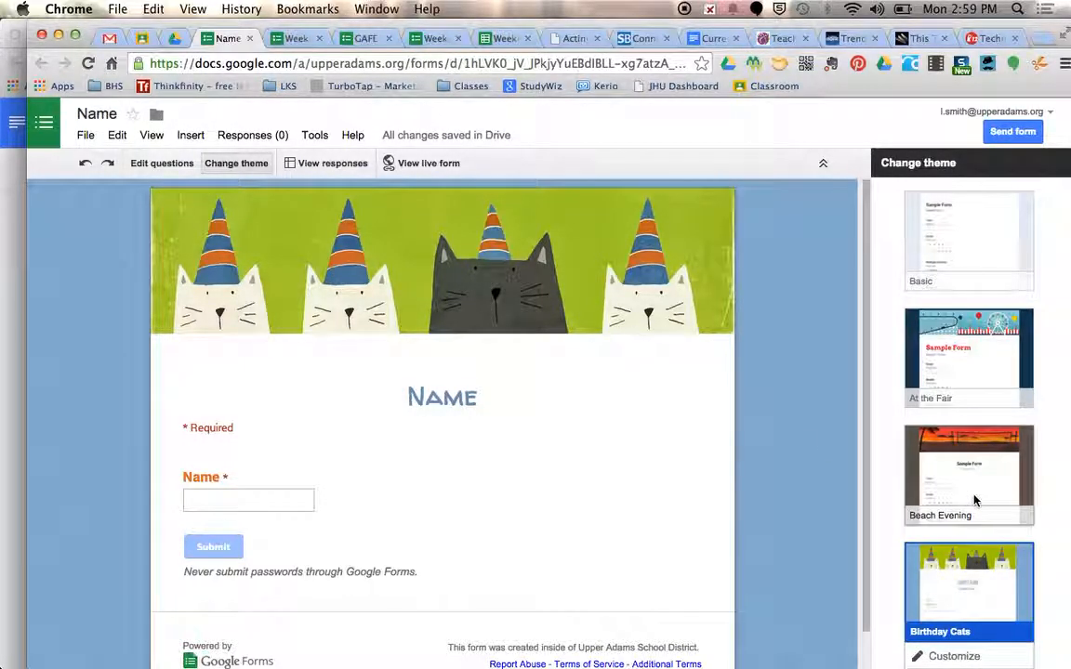
pyautogui.scroll(-3, 974, 501)
pyautogui.scroll(-1, 975, 500)
pyautogui.scroll(1, 975, 501)
pyautogui.scroll(-4, 974, 500)
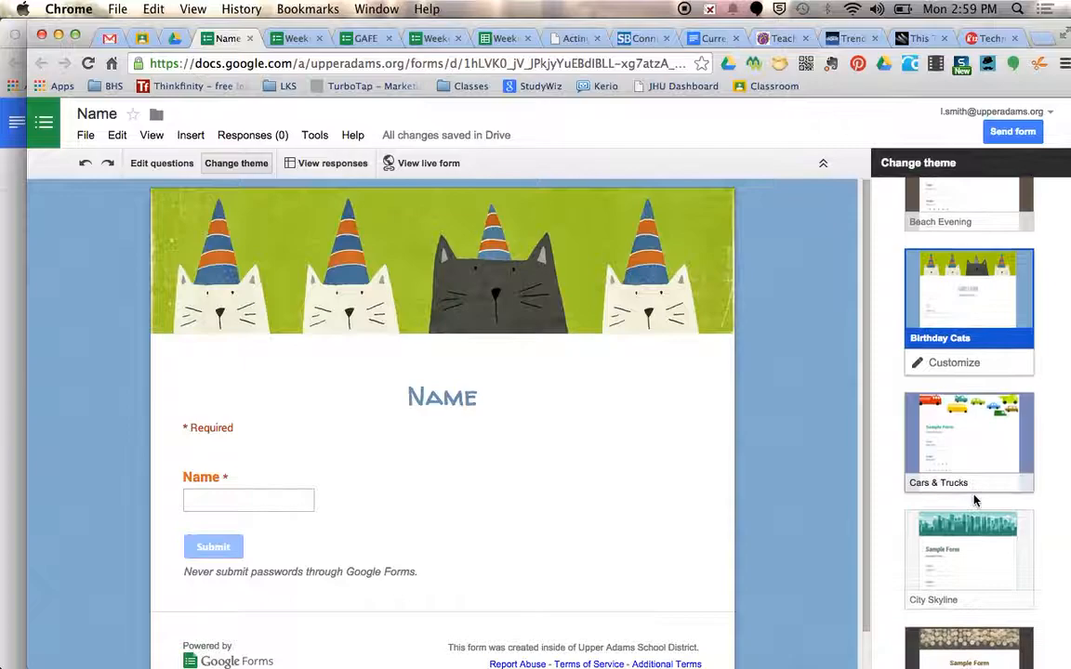
# Apply the Paper Lanterns theme to the Name form and open its customization options
pyautogui.scroll(-10, 974, 500)
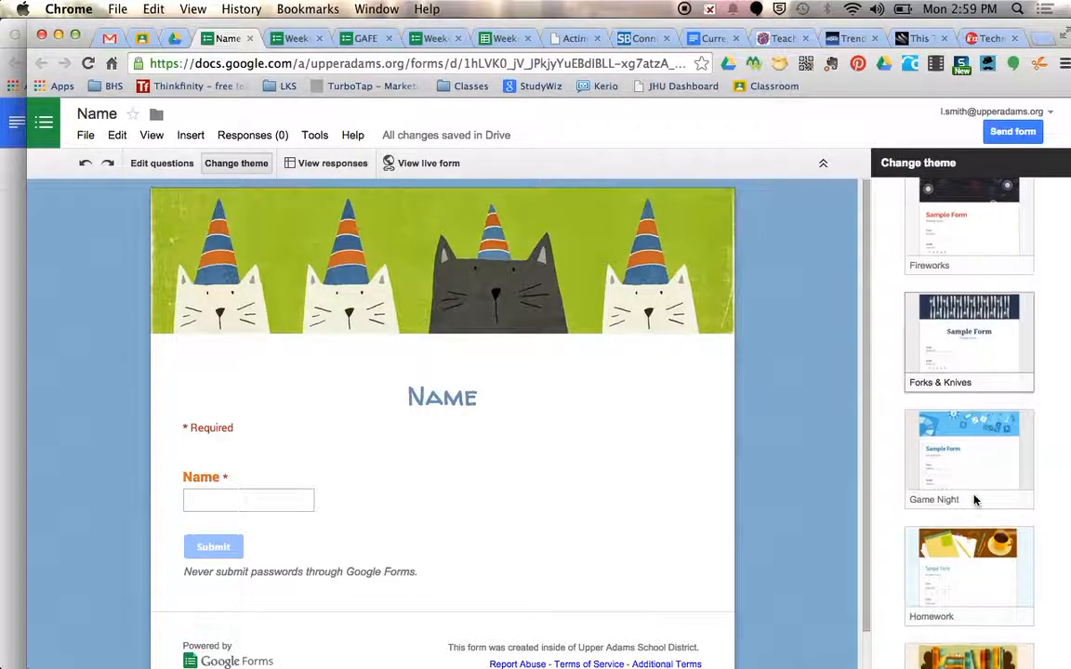
pyautogui.scroll(-3, 975, 500)
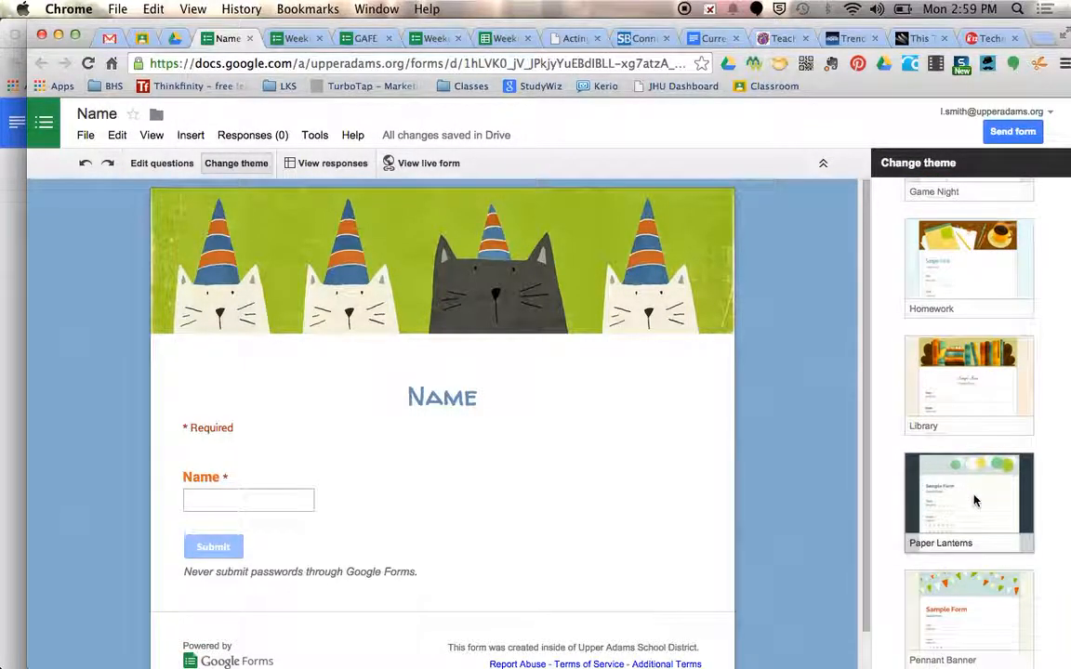
pyautogui.click(974, 500)
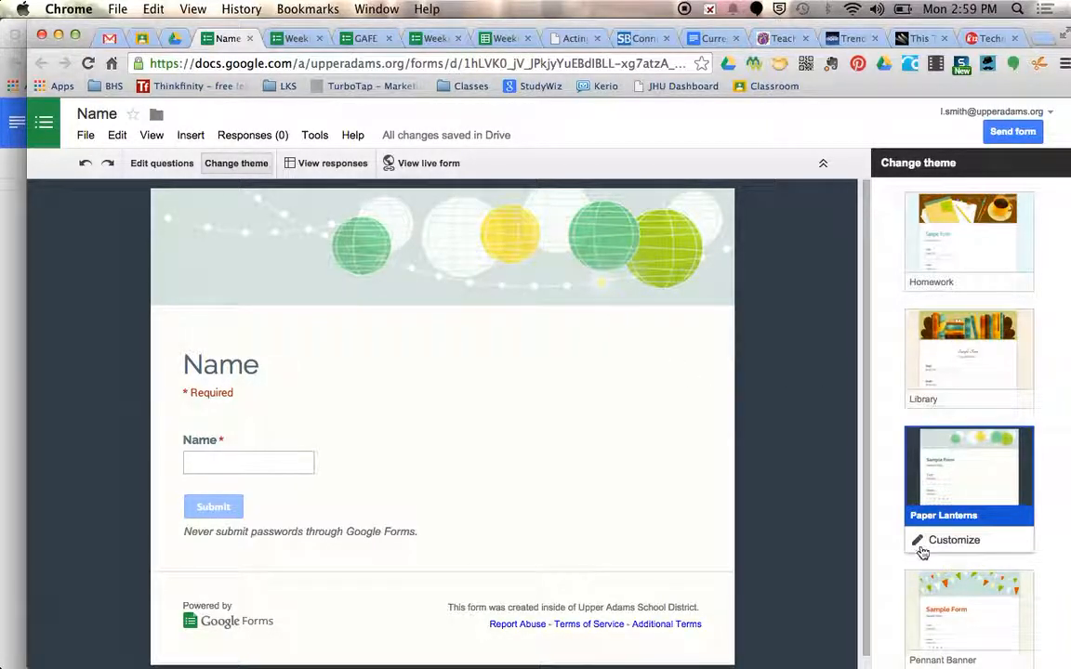
pyautogui.scroll(-3, 958, 553)
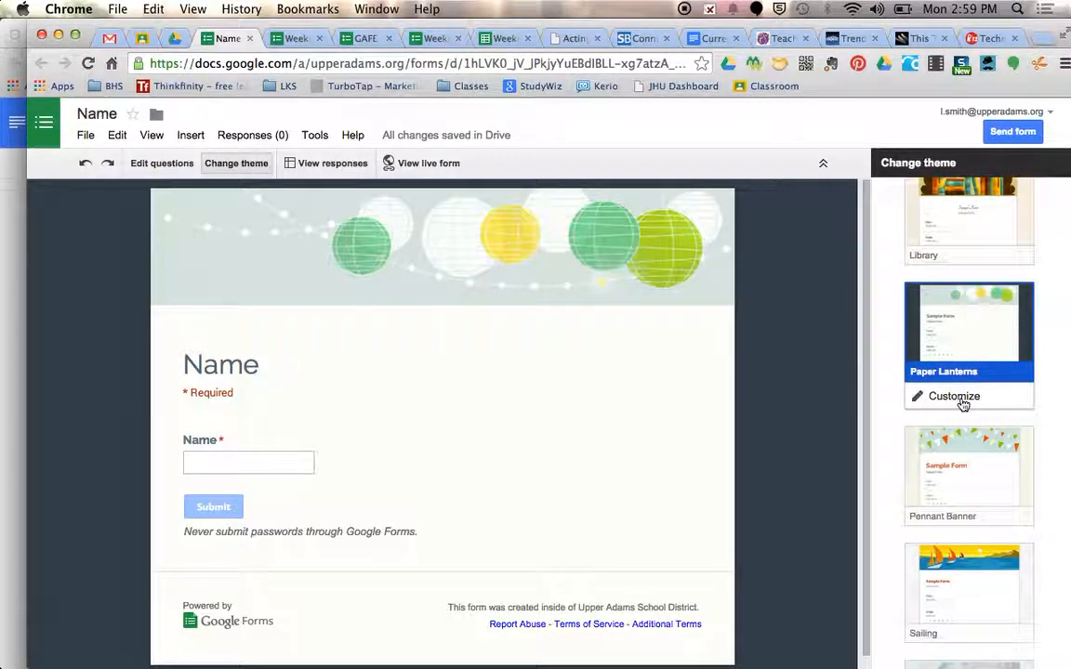
pyautogui.click(964, 405)
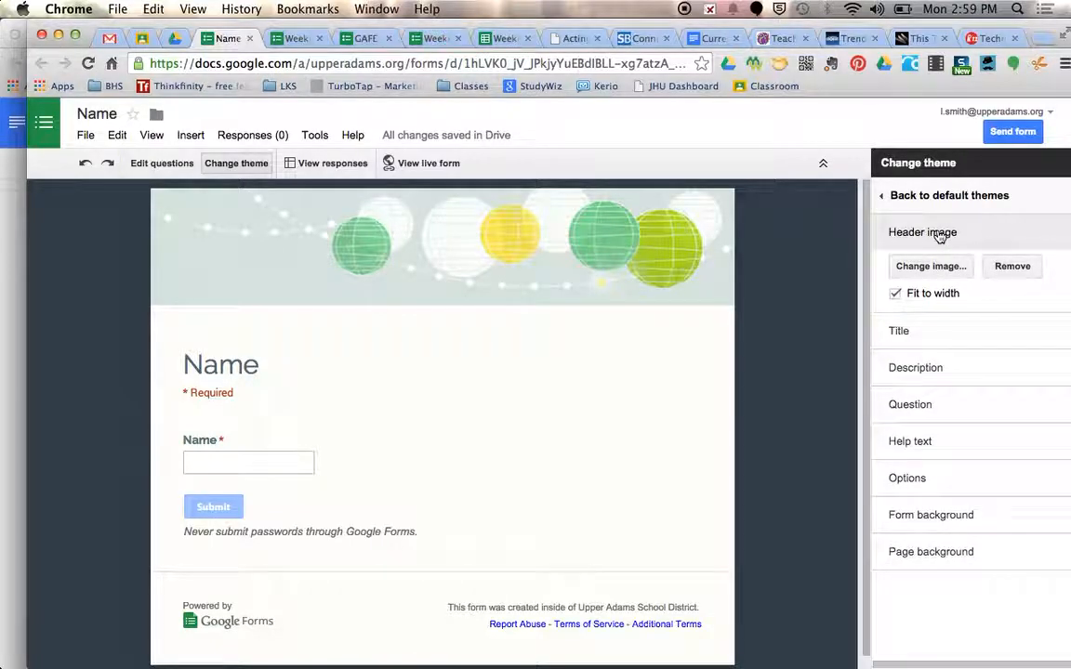
# Replace the header image with the bakery illustration of cakes, cupcakes and bread
pyautogui.click(938, 273)
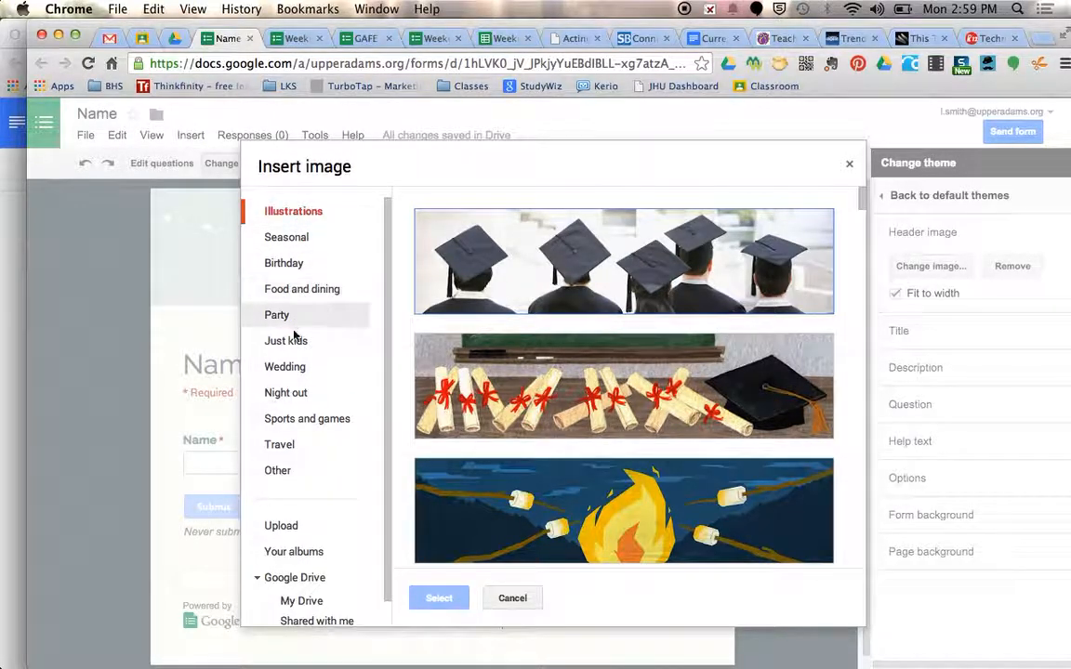
pyautogui.scroll(-15, 577, 461)
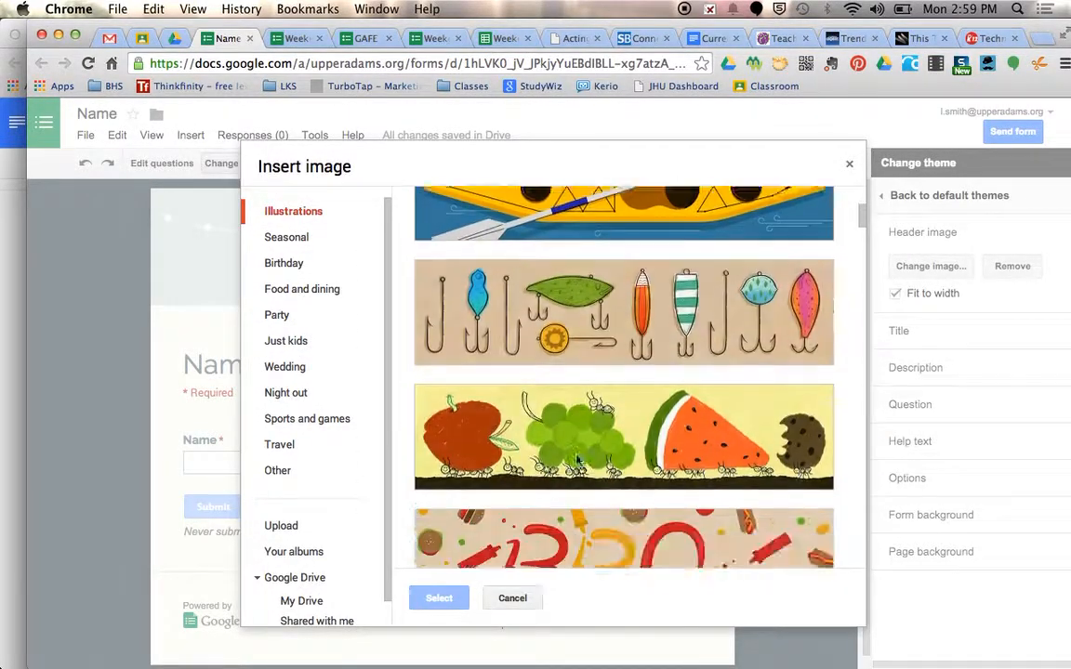
pyautogui.scroll(-15, 576, 461)
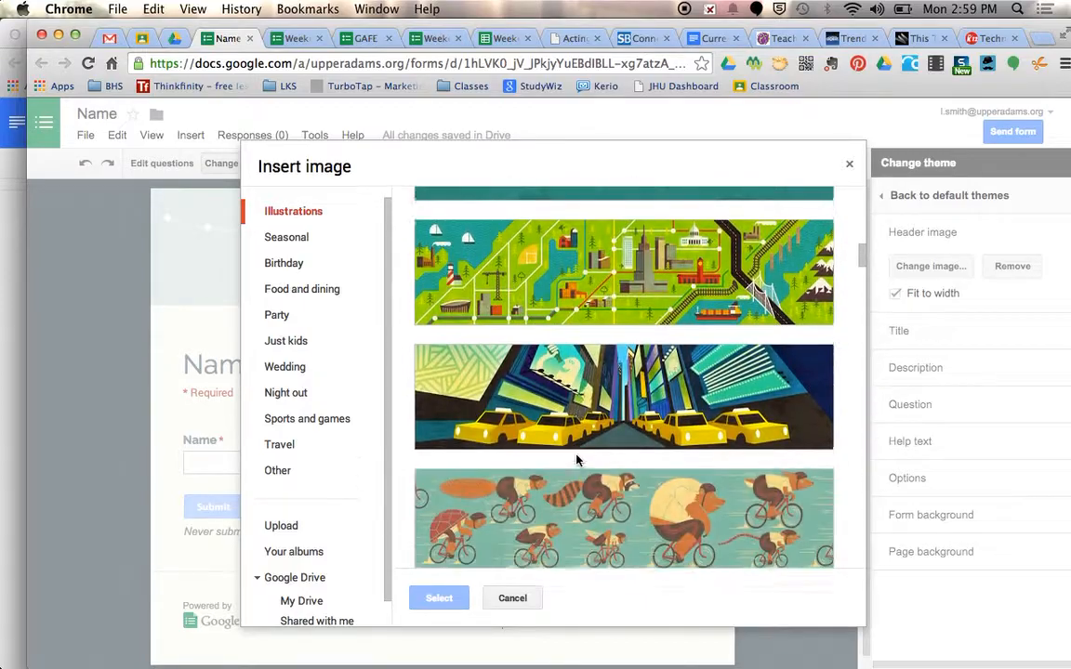
pyautogui.scroll(-15, 576, 460)
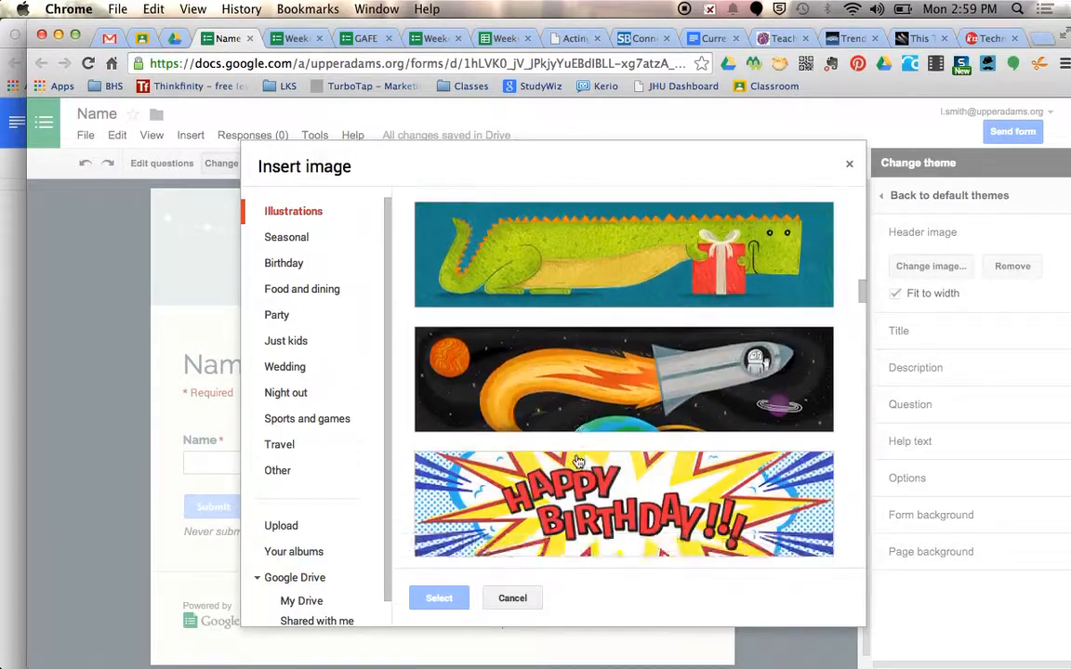
pyautogui.scroll(-15, 577, 460)
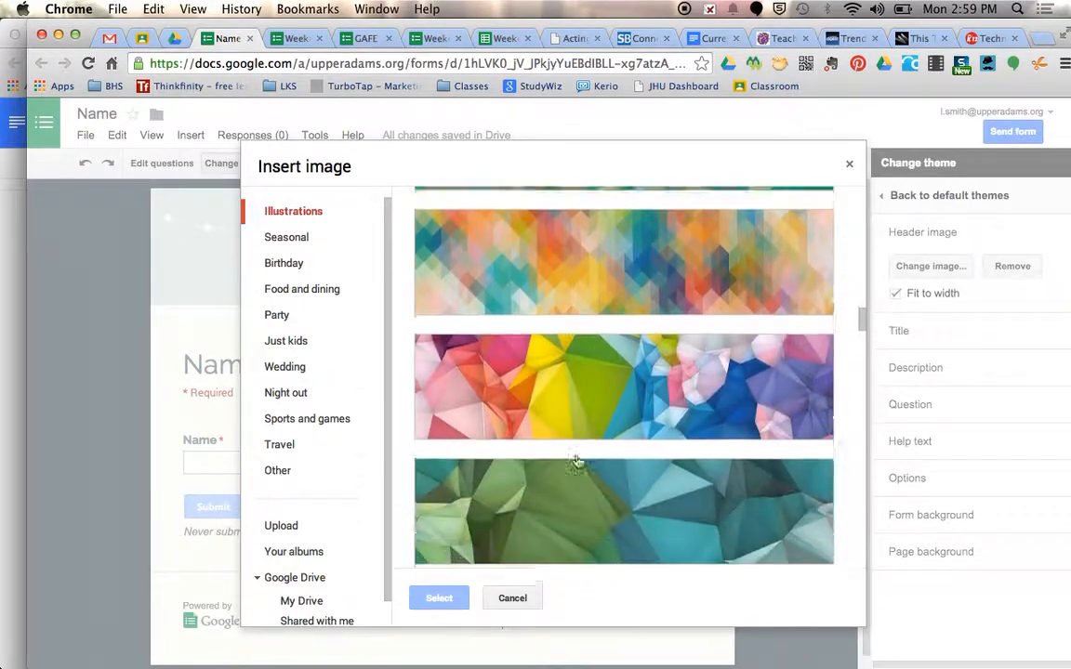
pyautogui.scroll(-12, 577, 460)
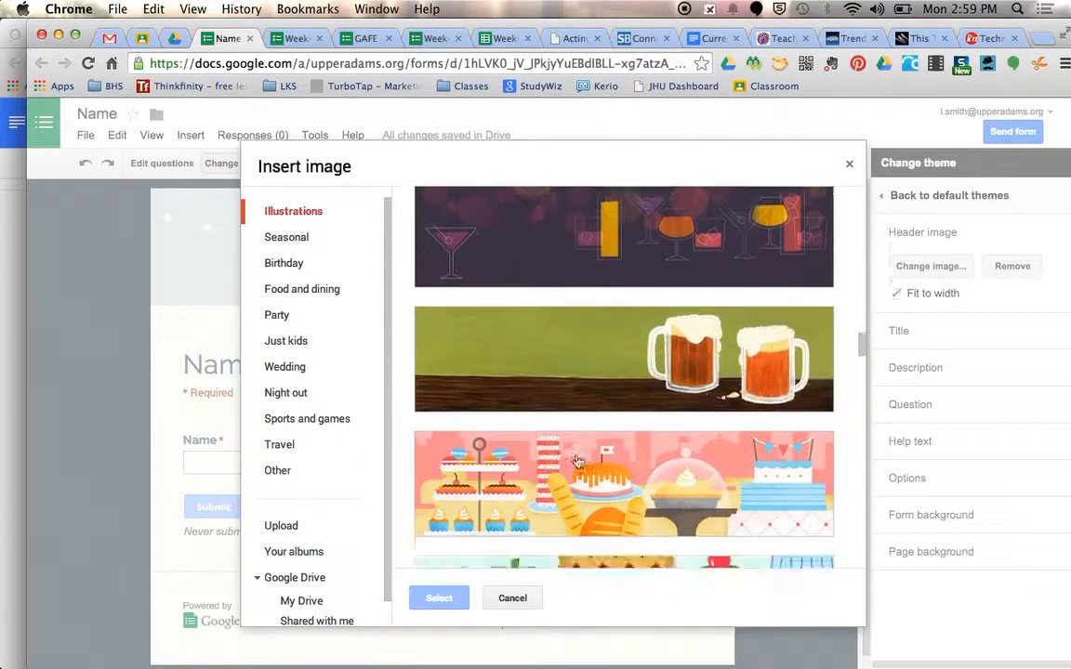
pyautogui.scroll(1, 576, 460)
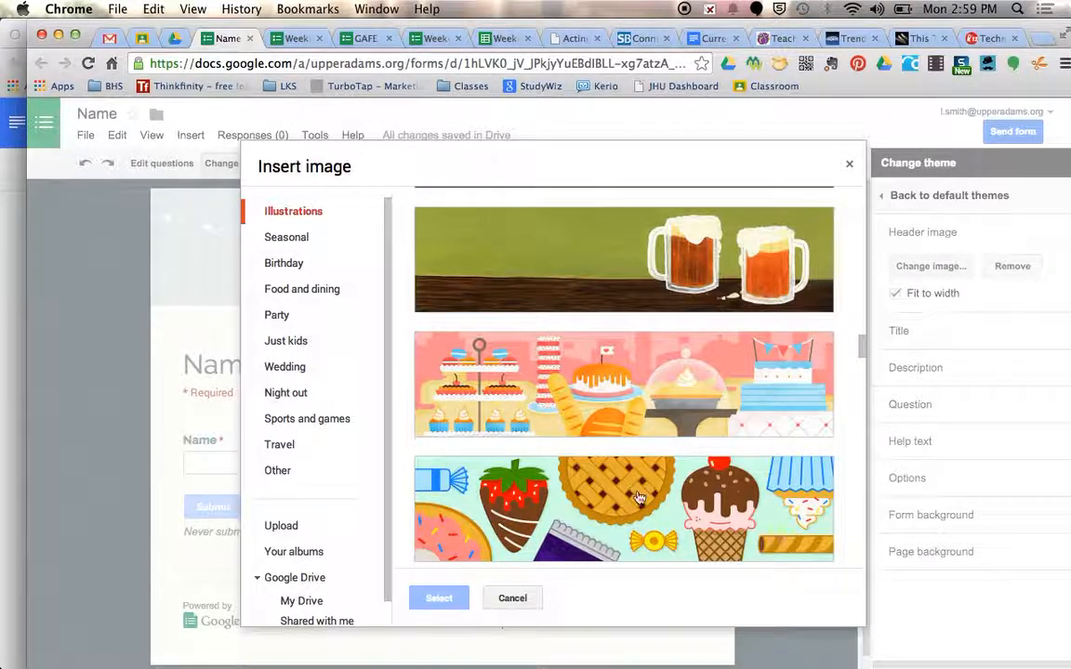
pyautogui.click(604, 391)
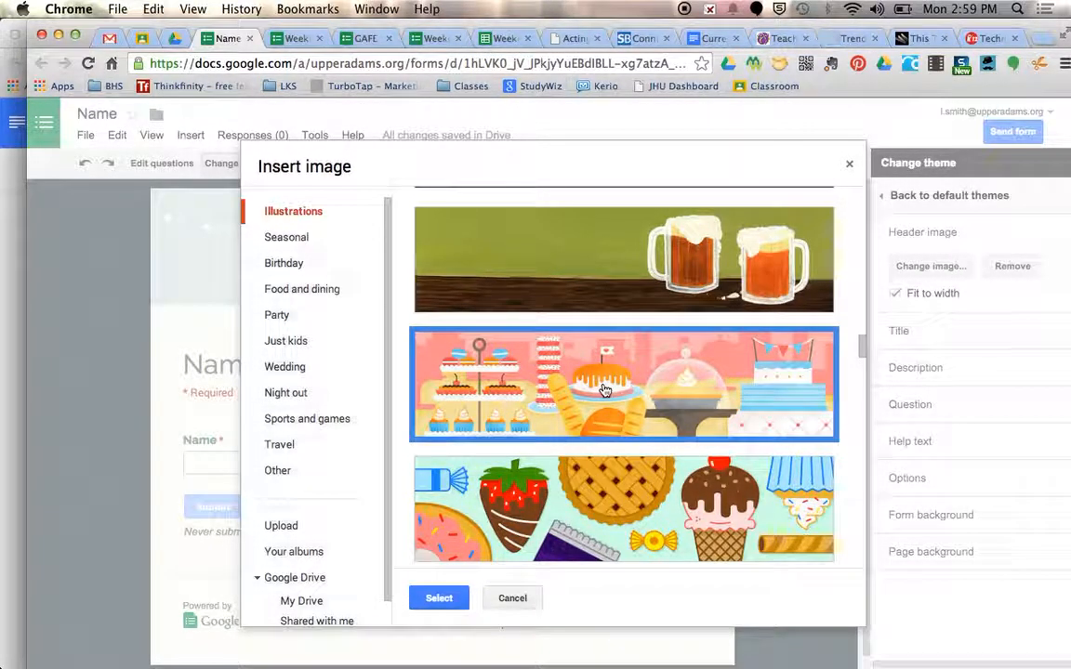
pyautogui.click(439, 598)
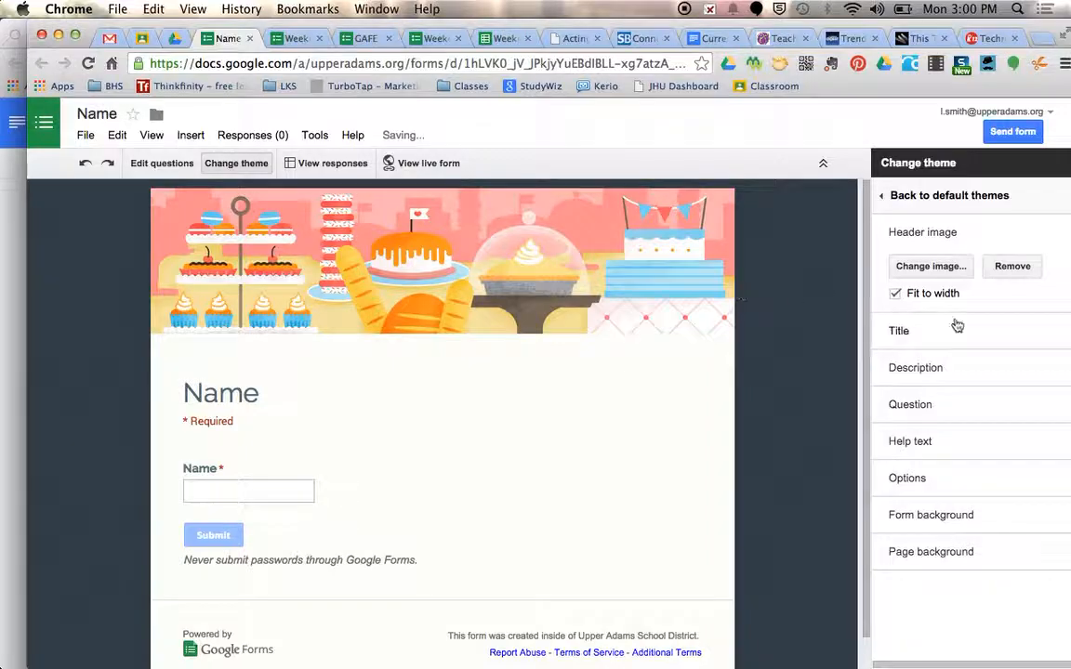
# Try the header image without Fit to width, restore that option, and collapse the header image settings
pyautogui.click(898, 295)
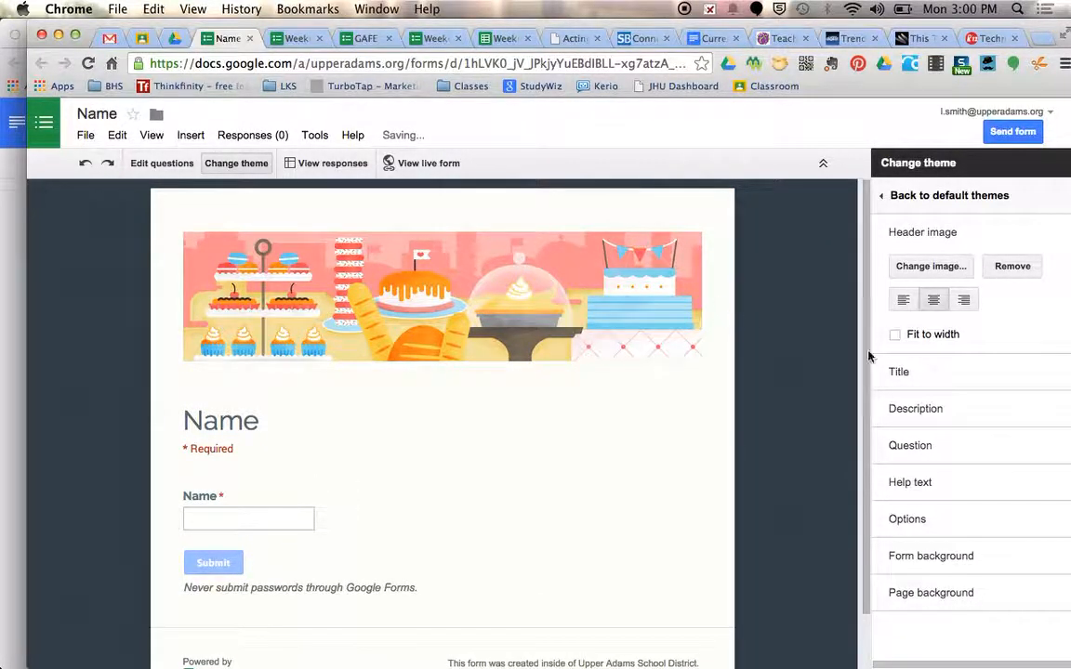
pyautogui.click(896, 335)
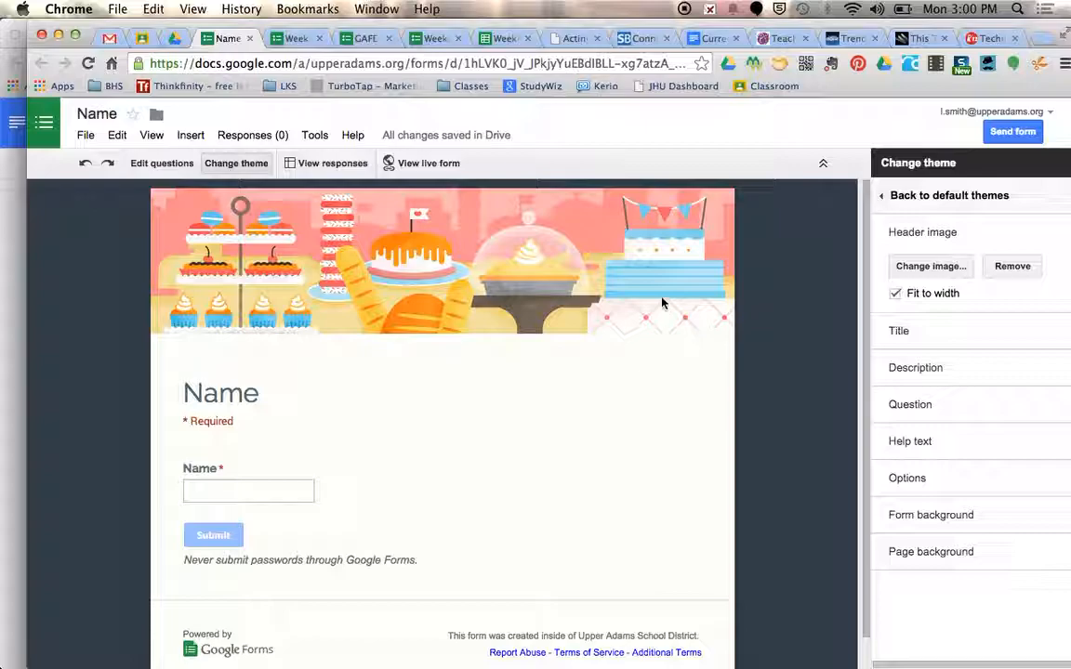
pyautogui.click(930, 239)
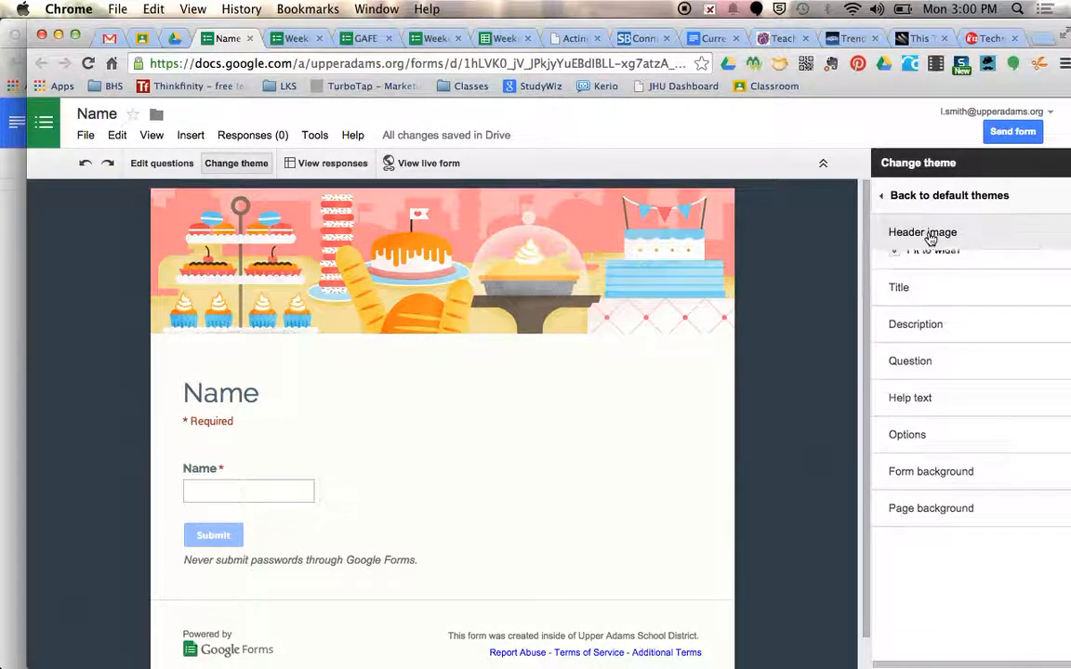
# Set the form title's font to Permanent Marker and its text colour to magenta
pyautogui.click(908, 276)
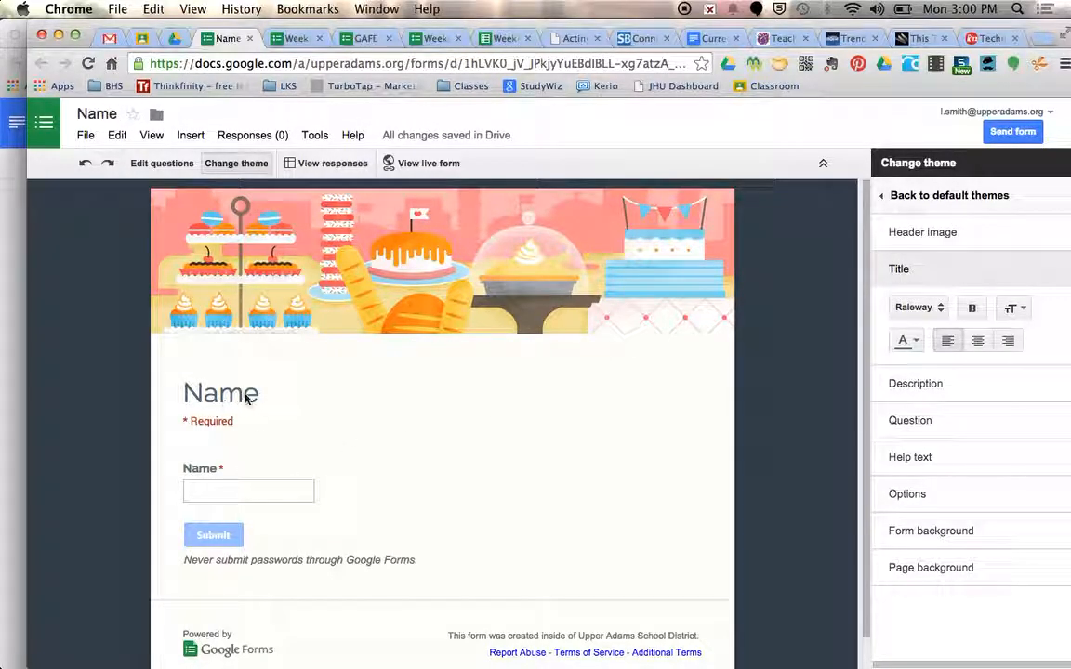
pyautogui.click(938, 310)
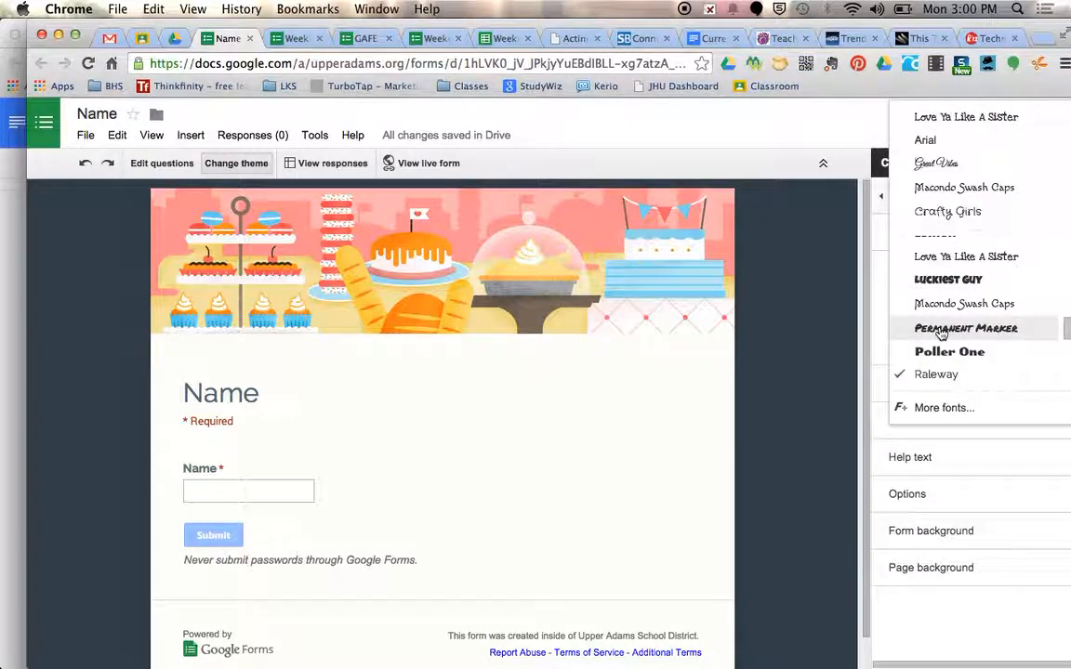
pyautogui.click(942, 332)
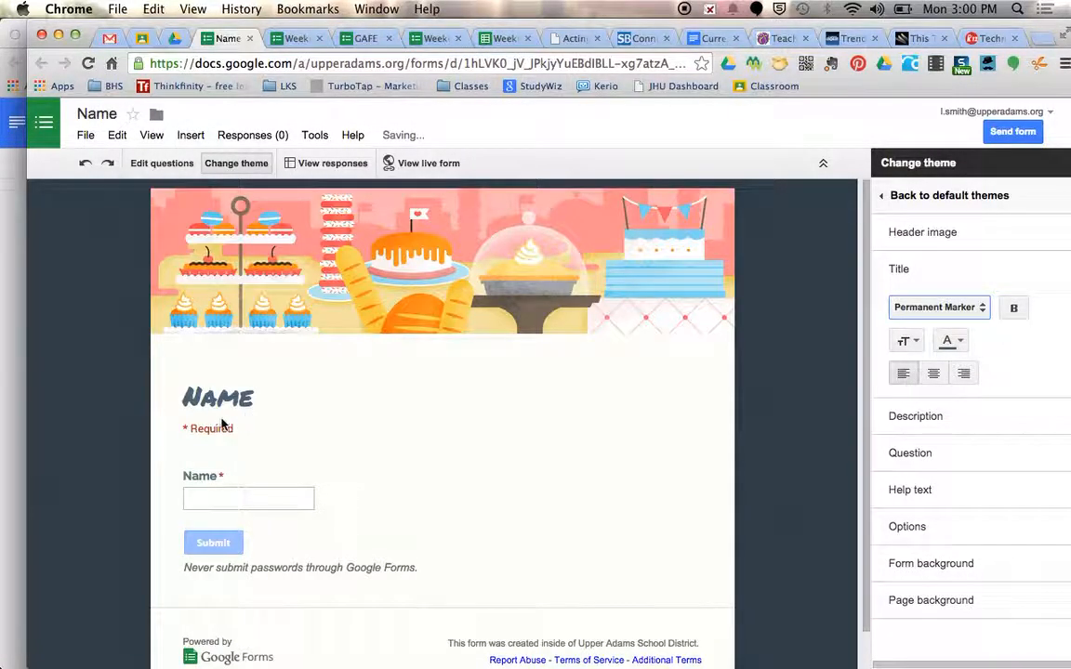
pyautogui.click(960, 342)
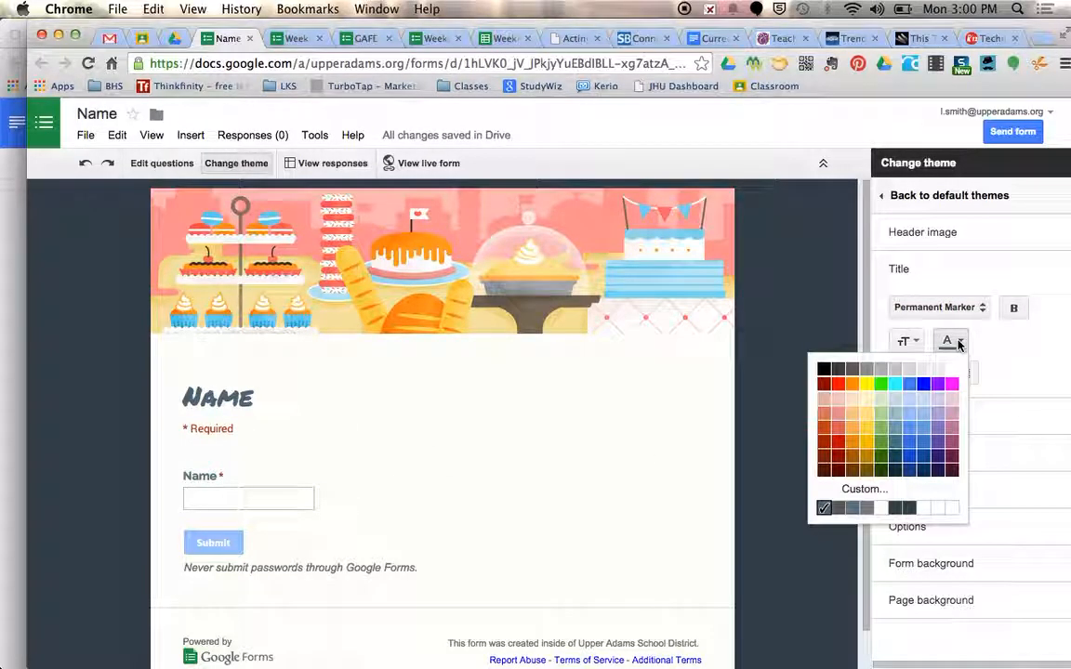
pyautogui.click(951, 383)
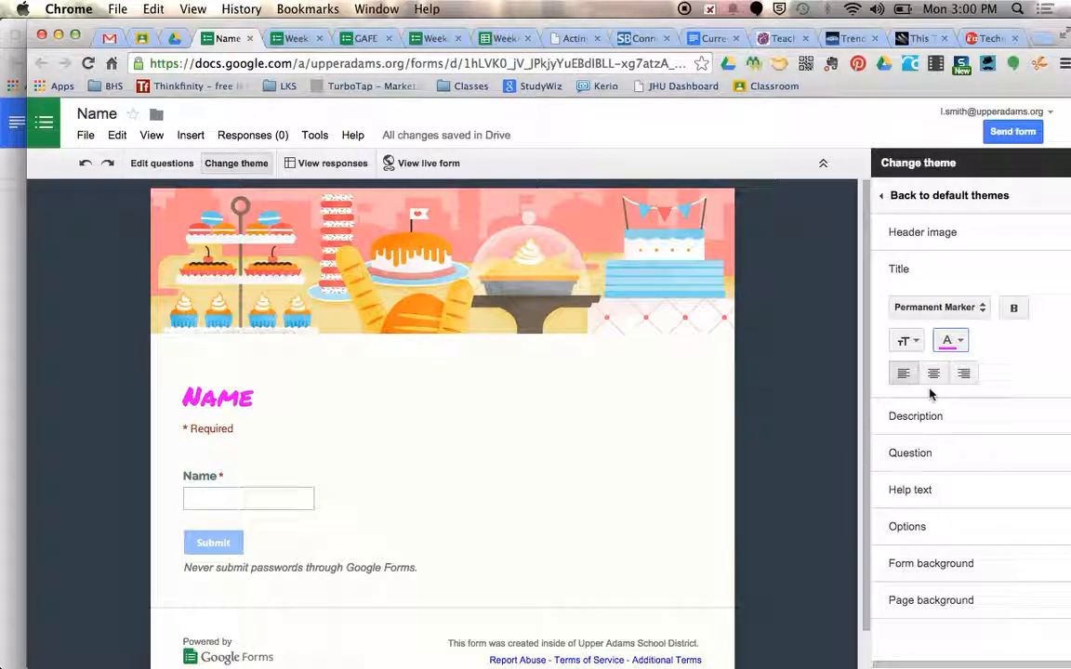
# Try centring the form title, return it to left alignment, and change its font to Love Ya Like A Sister
pyautogui.click(935, 377)
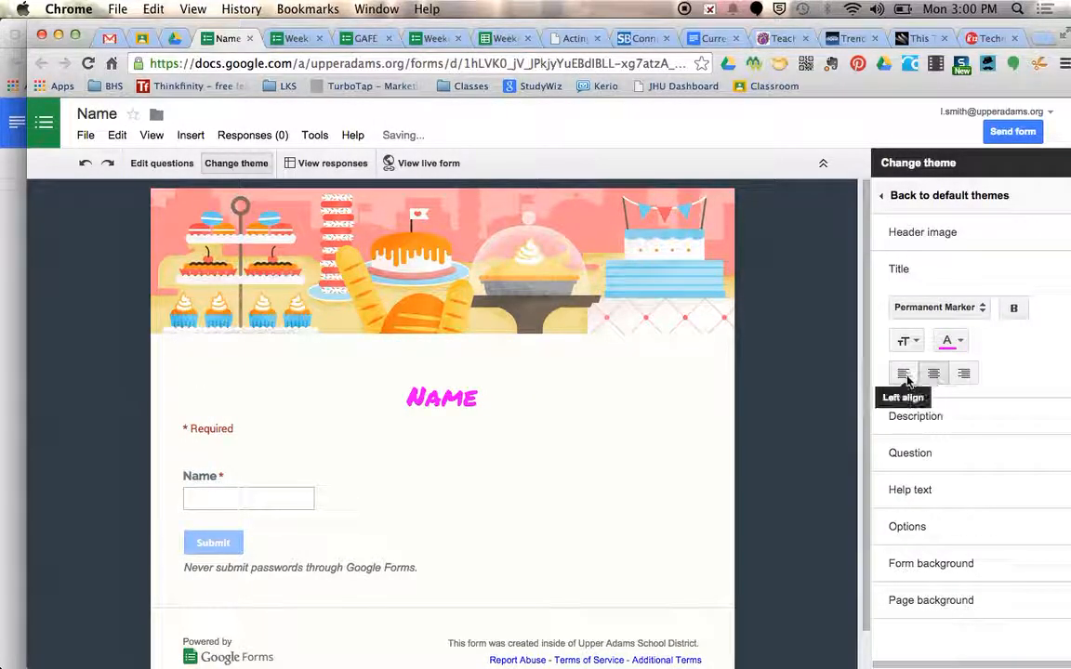
pyautogui.click(903, 376)
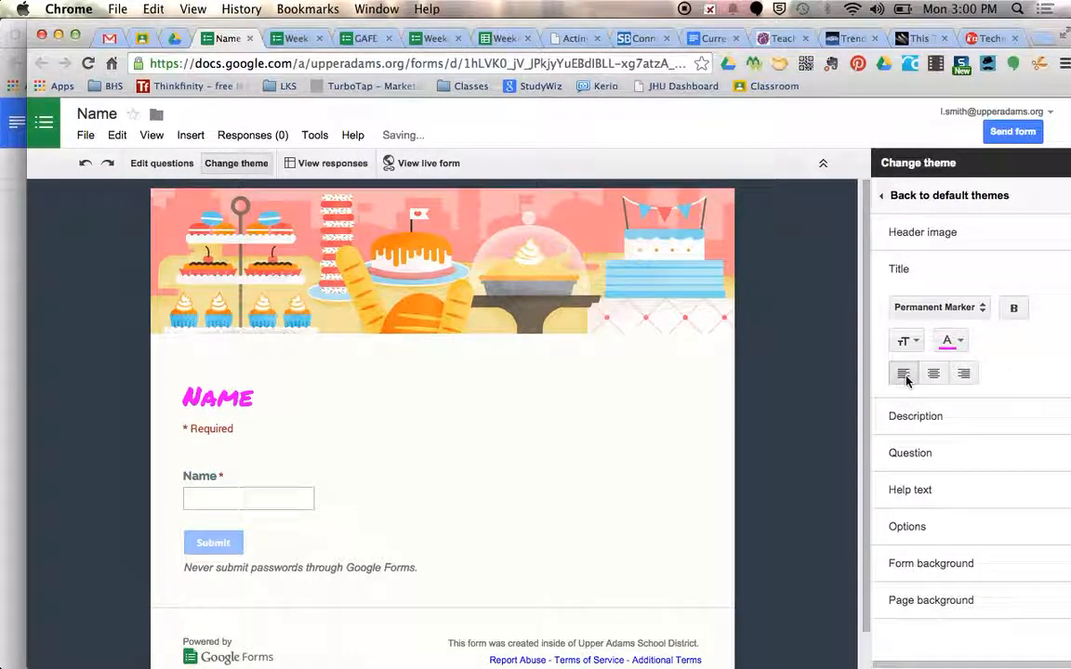
pyautogui.click(977, 310)
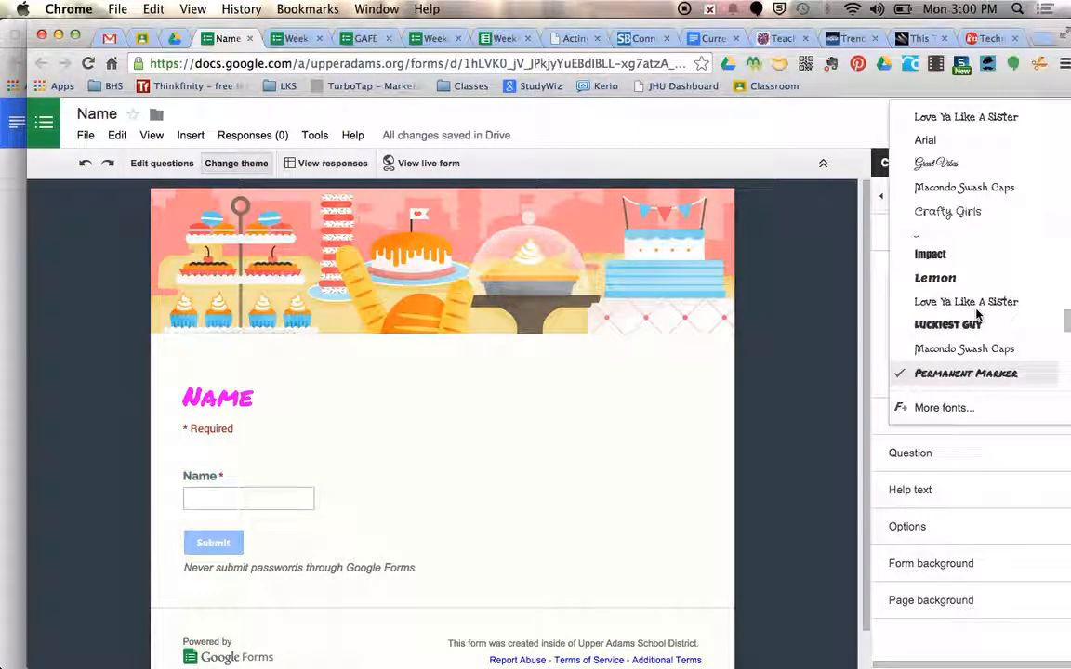
pyautogui.click(975, 307)
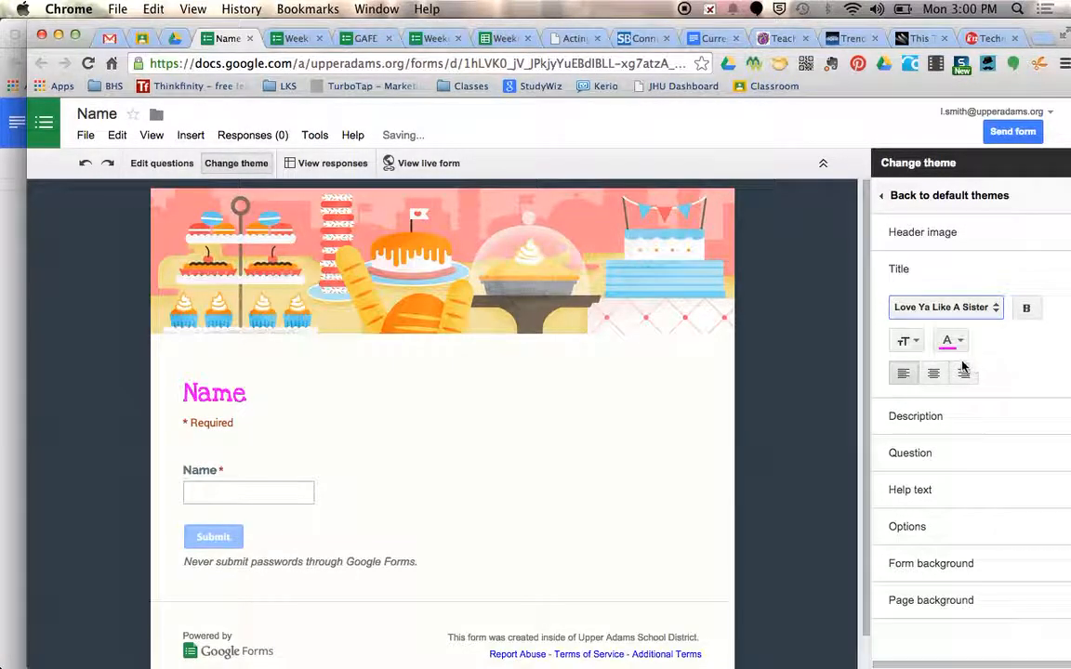
pyautogui.click(899, 274)
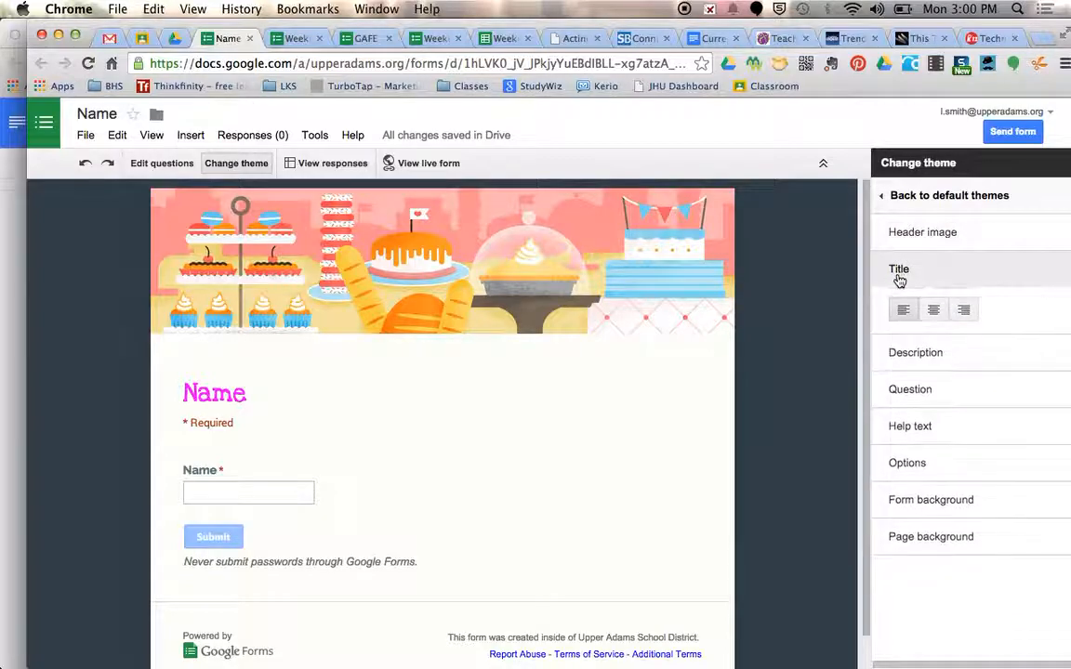
# Check the description's text options and set the question font to Crafty Girls
pyautogui.click(921, 316)
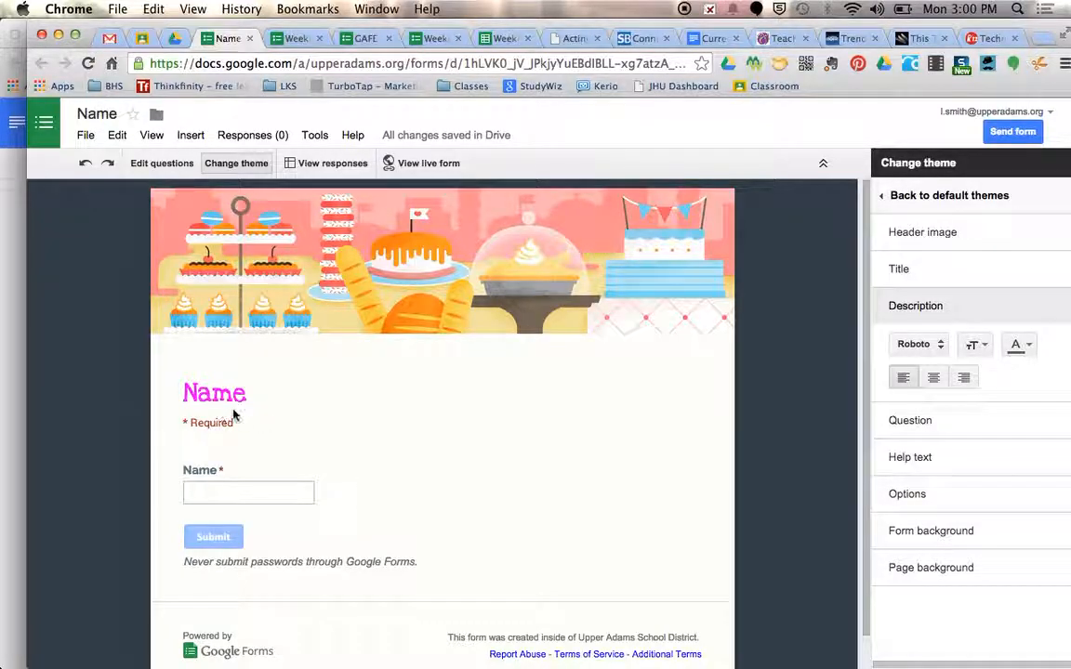
pyautogui.click(920, 306)
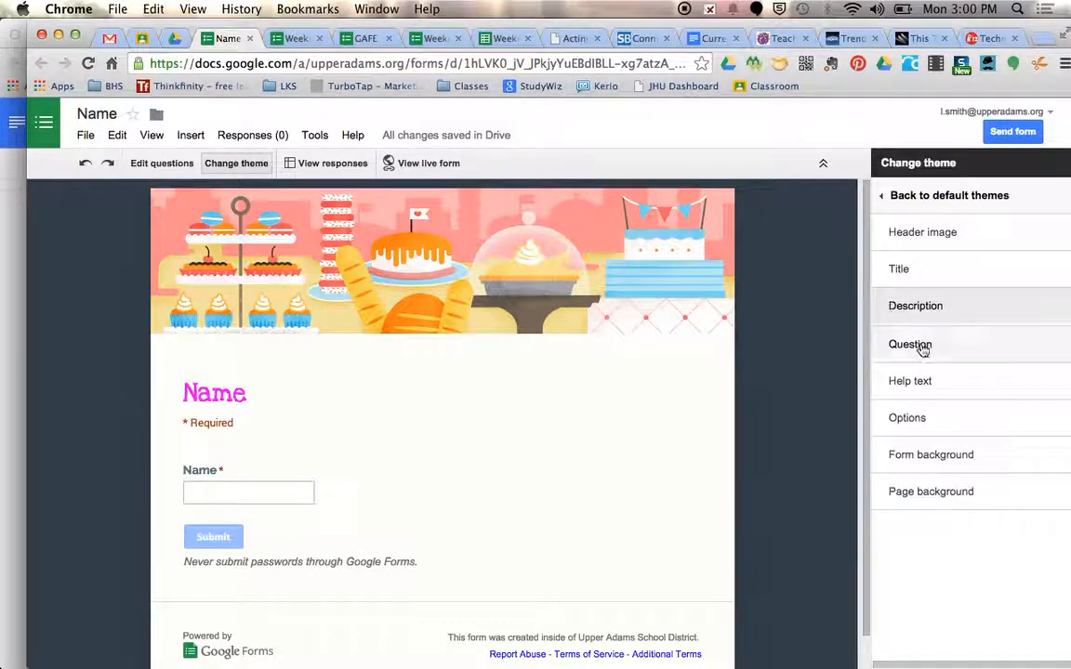
pyautogui.click(921, 344)
pyautogui.click(936, 384)
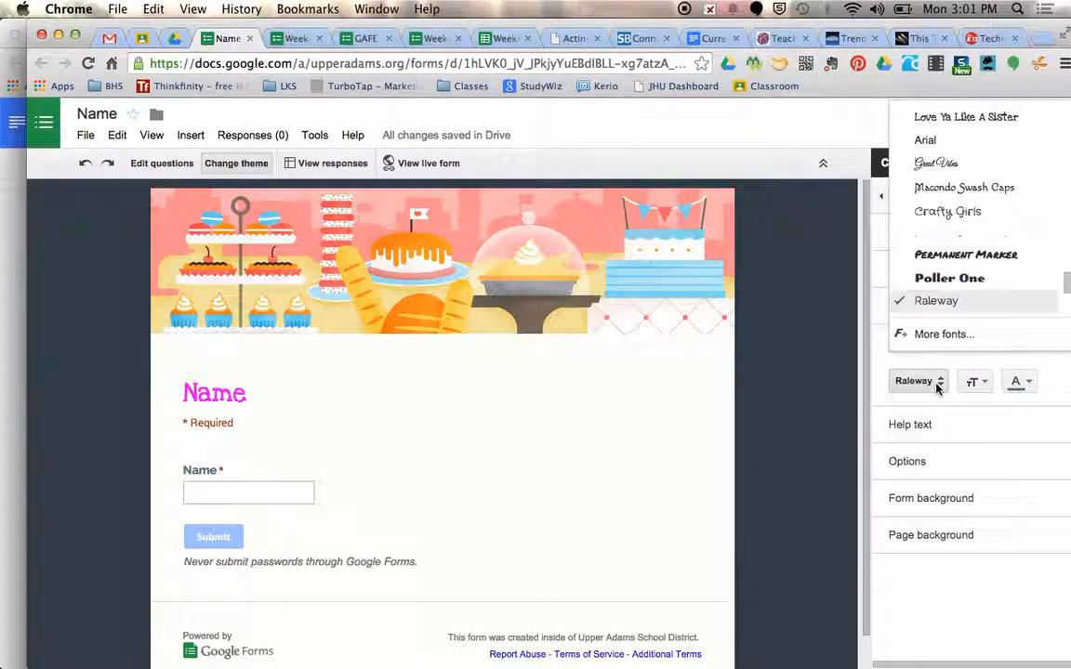
pyautogui.scroll(1, 960, 221)
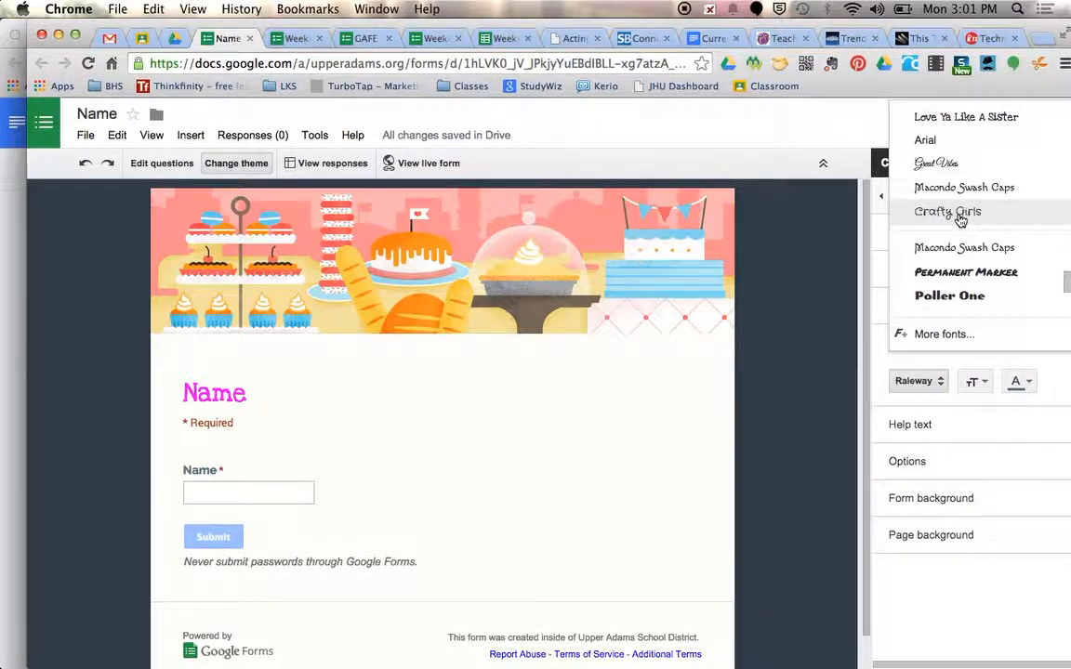
pyautogui.click(961, 214)
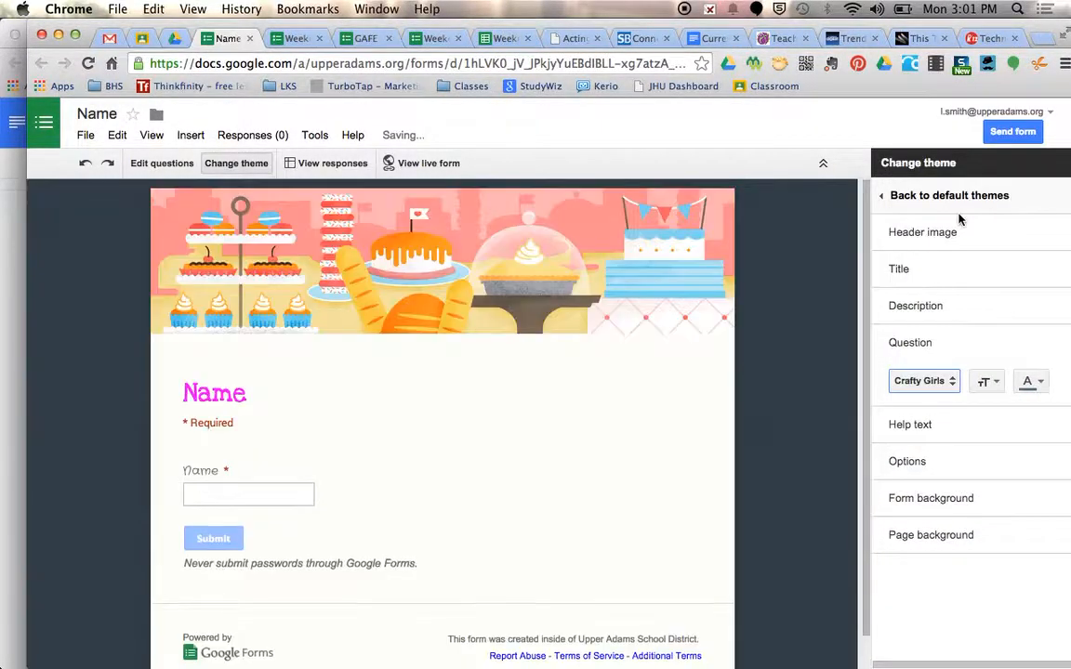
# Make the question text red and set its size to Large
pyautogui.click(1028, 386)
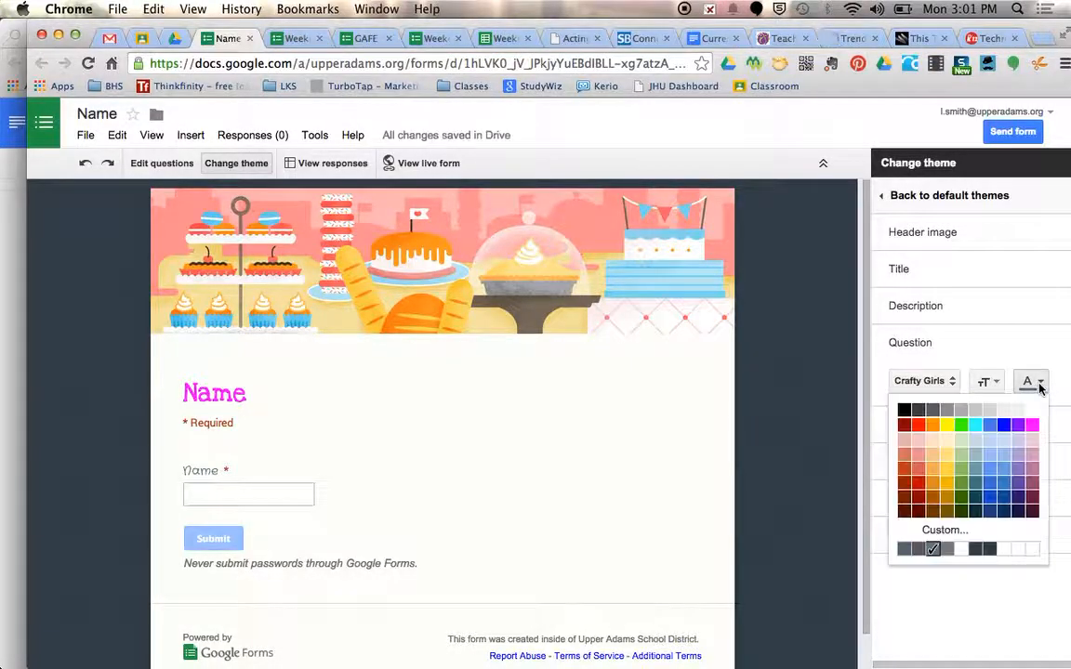
pyautogui.click(918, 426)
pyautogui.click(988, 382)
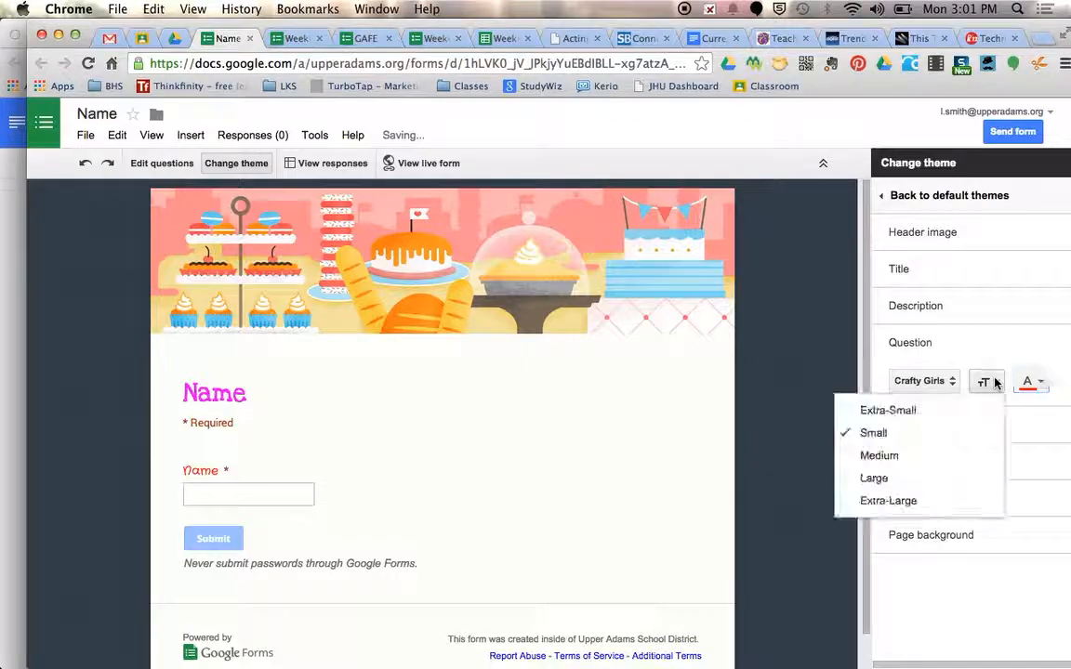
pyautogui.click(878, 478)
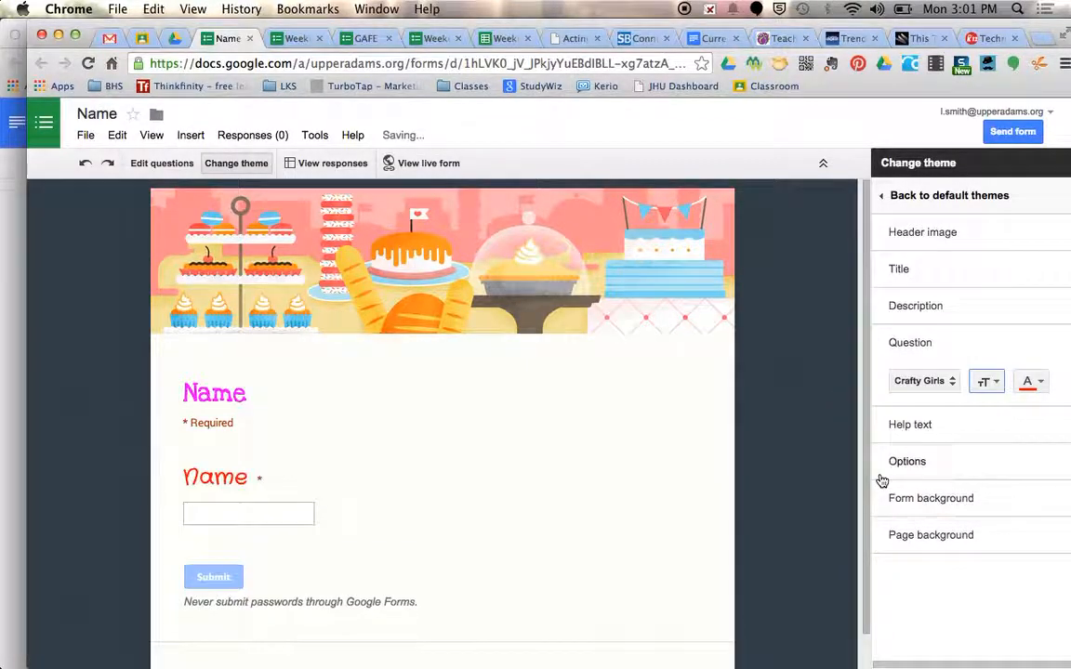
# Check the text formatting settings available for the answer options
pyautogui.click(910, 345)
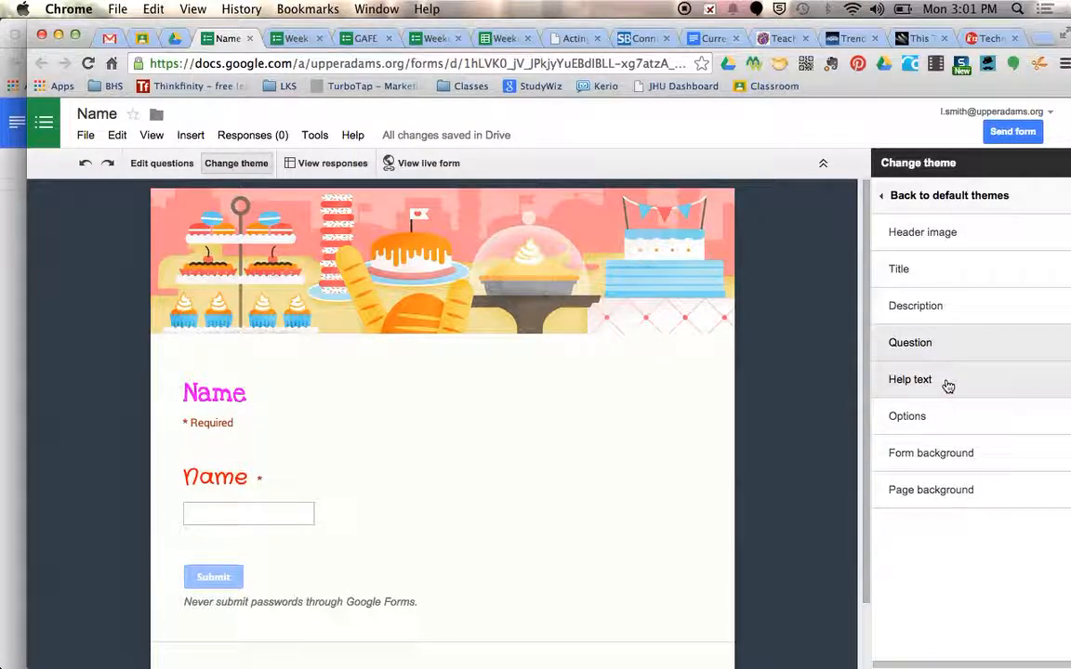
pyautogui.click(918, 424)
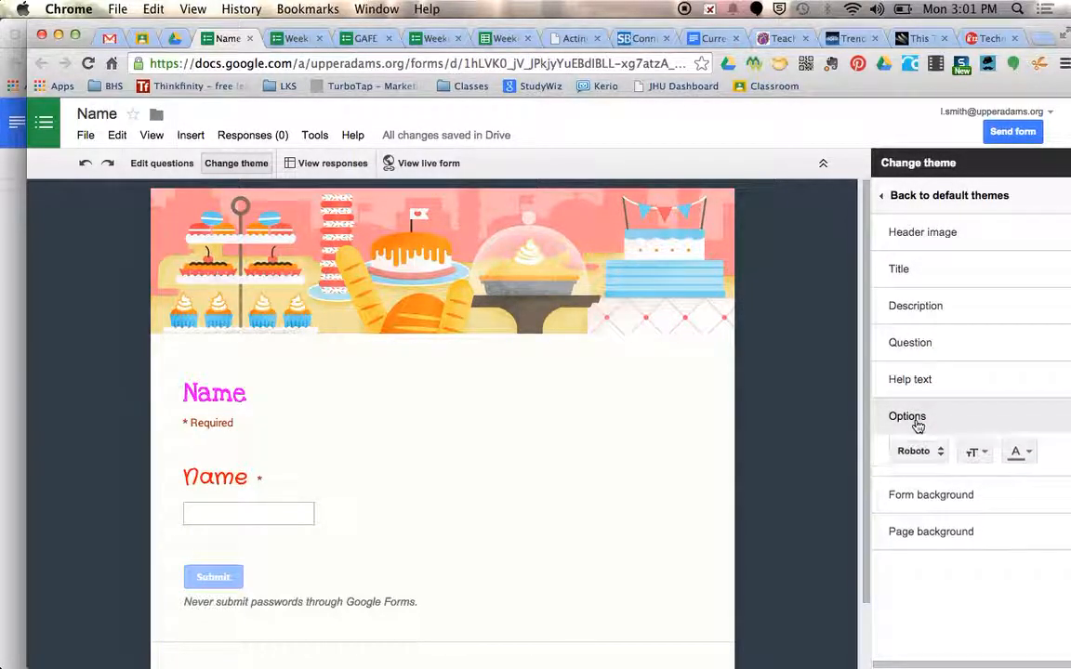
pyautogui.click(919, 424)
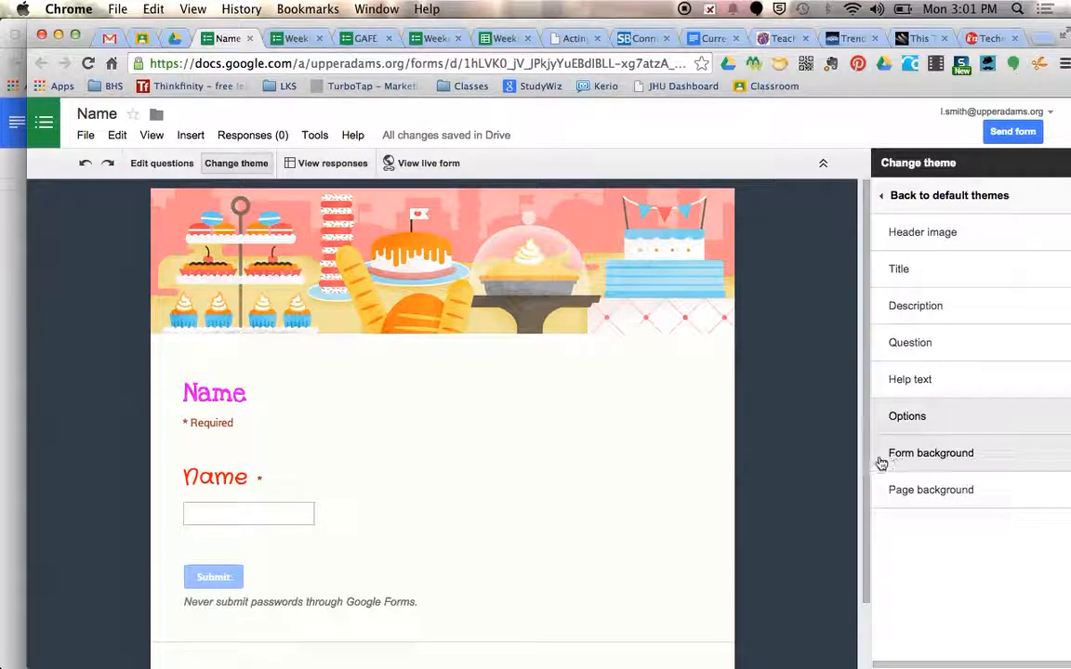
# Try a light pink form background, change it to light yellow, and make the form's border blue
pyautogui.click(952, 461)
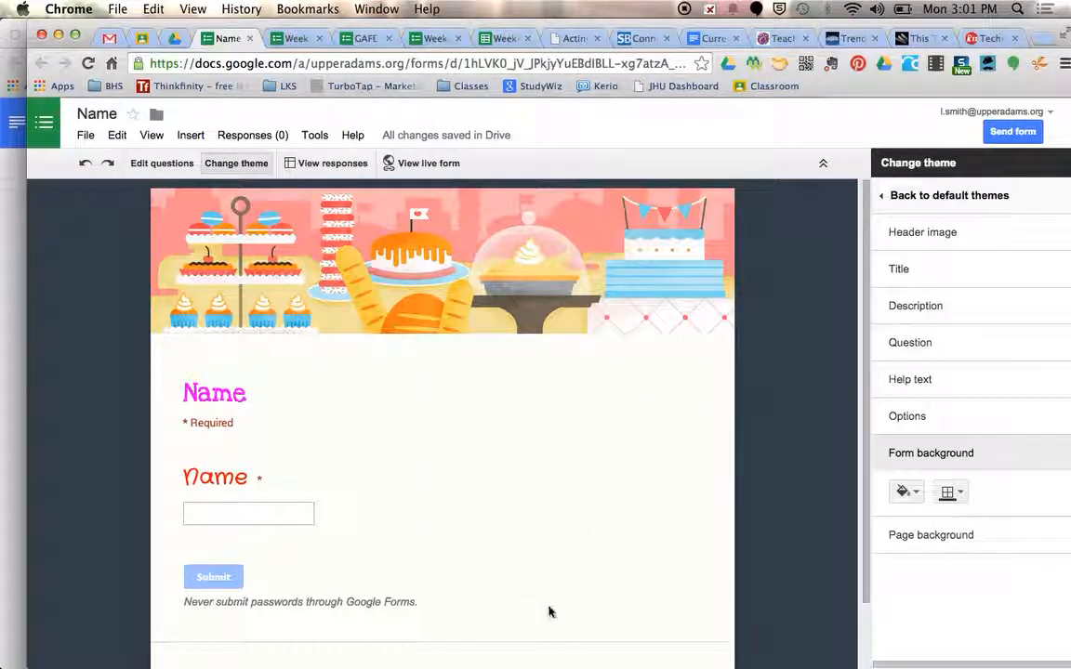
pyautogui.click(918, 494)
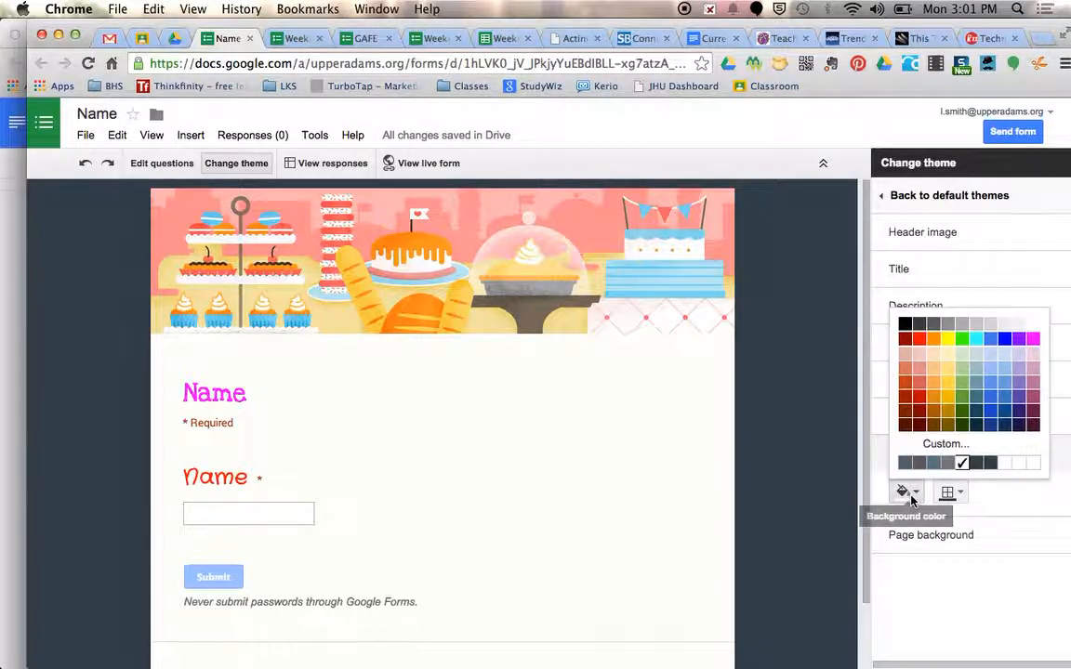
pyautogui.click(1034, 361)
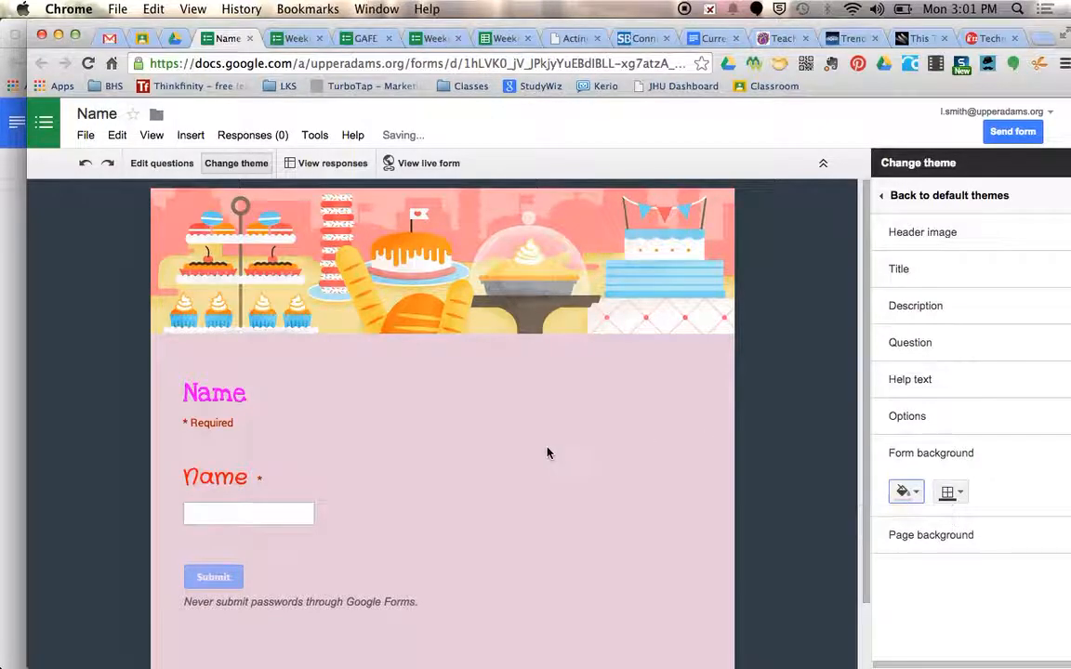
pyautogui.click(916, 491)
pyautogui.click(949, 358)
pyautogui.click(955, 494)
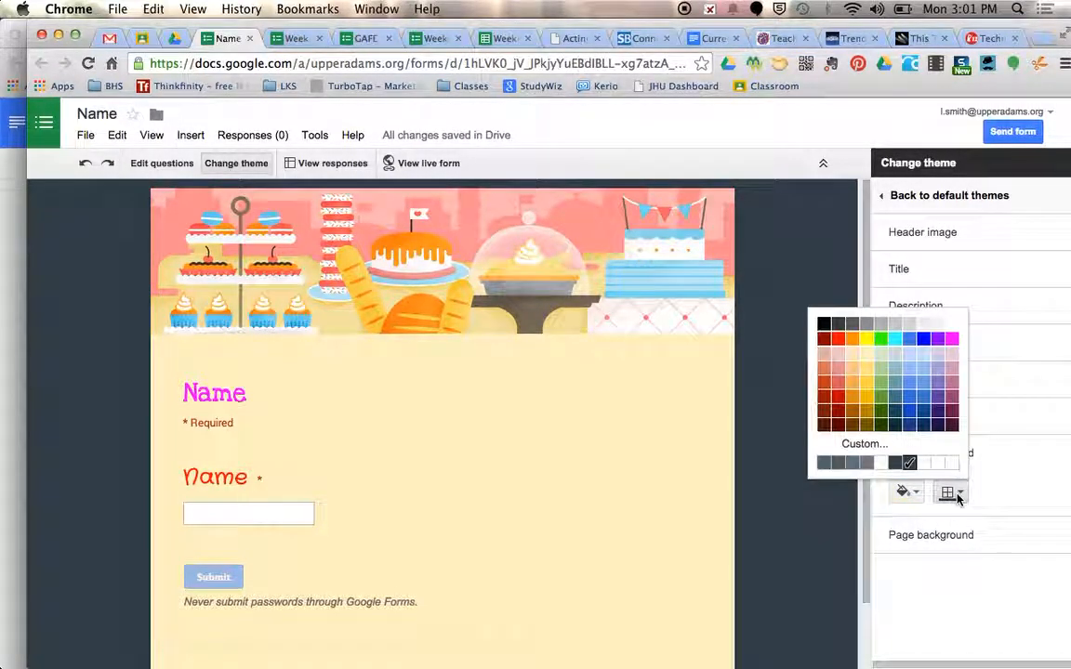
pyautogui.click(913, 419)
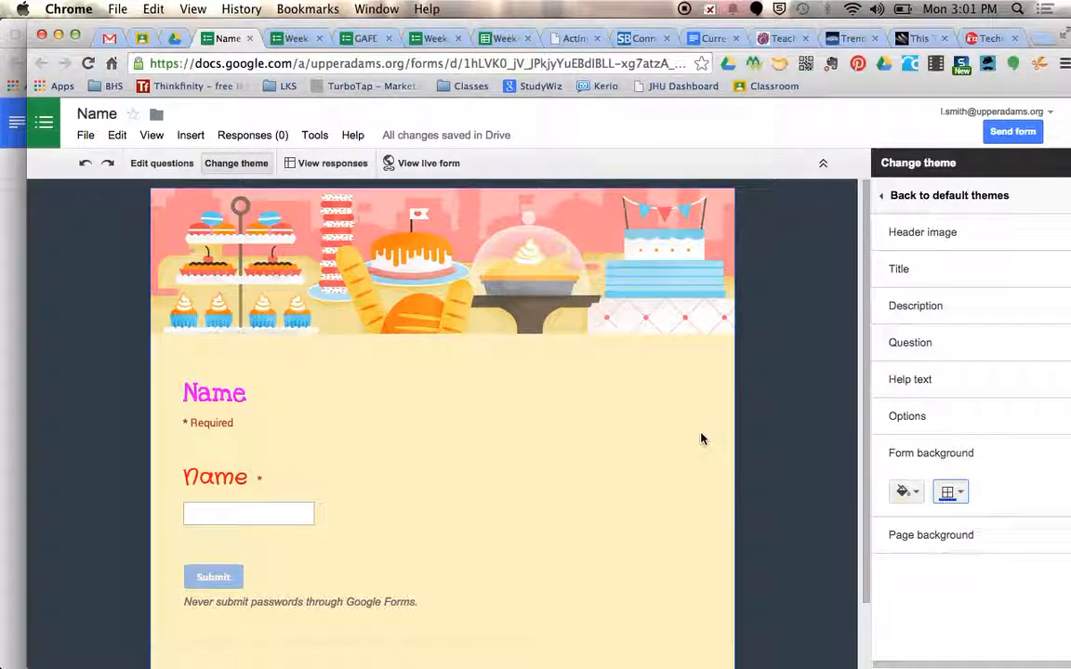
# Upload the desktop screenshot ending in 11.39.23 PM as the form's page background image
pyautogui.click(930, 537)
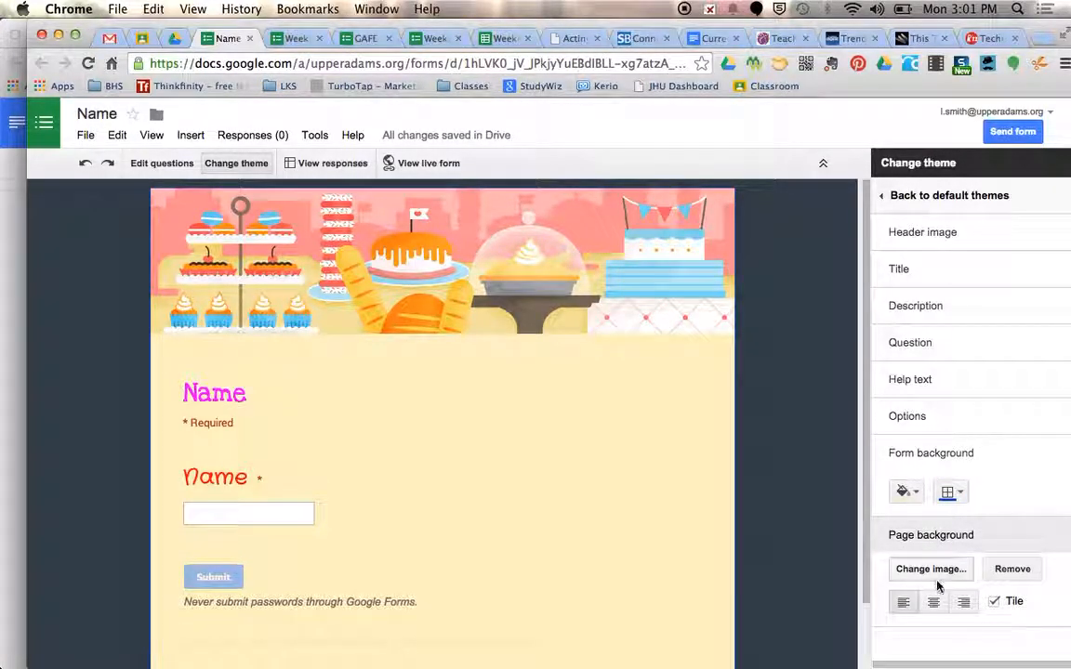
pyautogui.click(937, 569)
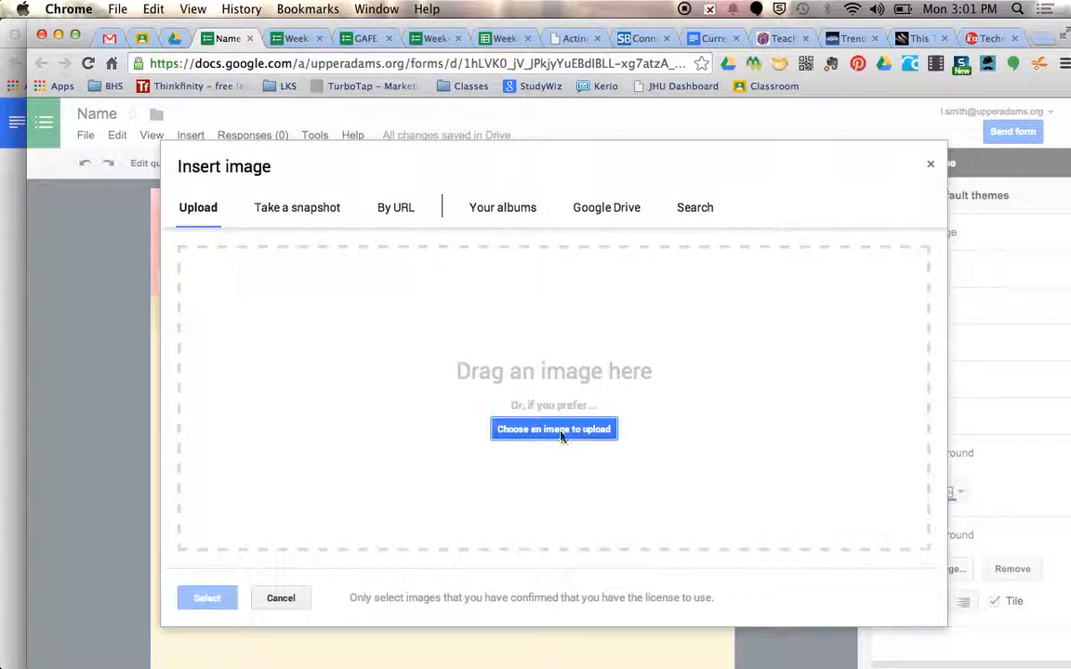
pyautogui.click(537, 431)
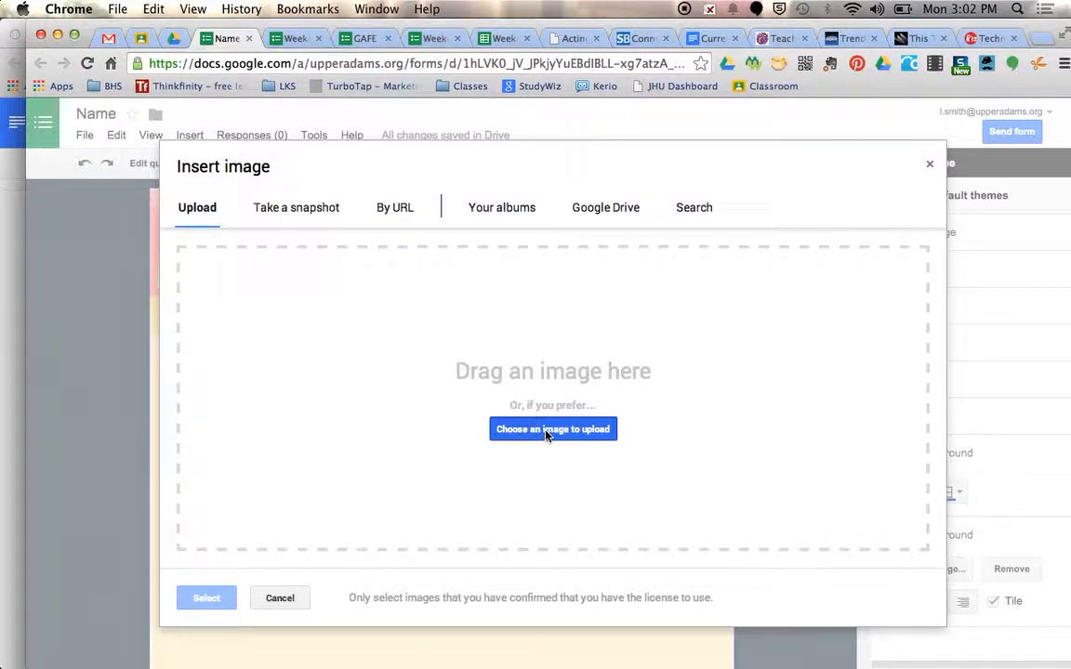
pyautogui.click(547, 435)
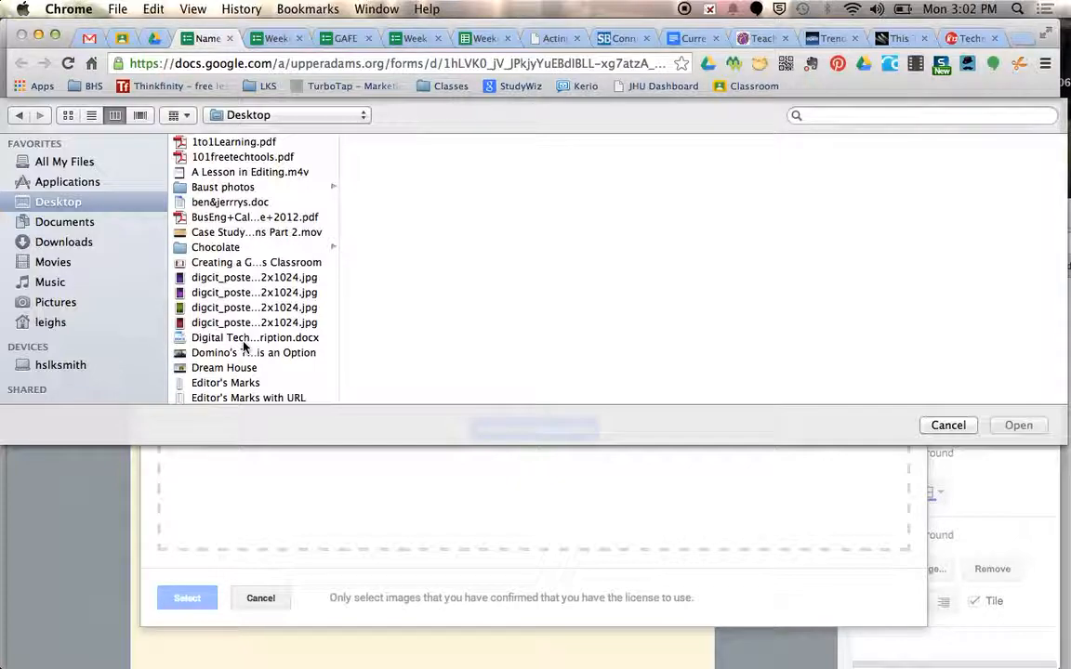
pyautogui.scroll(-10, 244, 346)
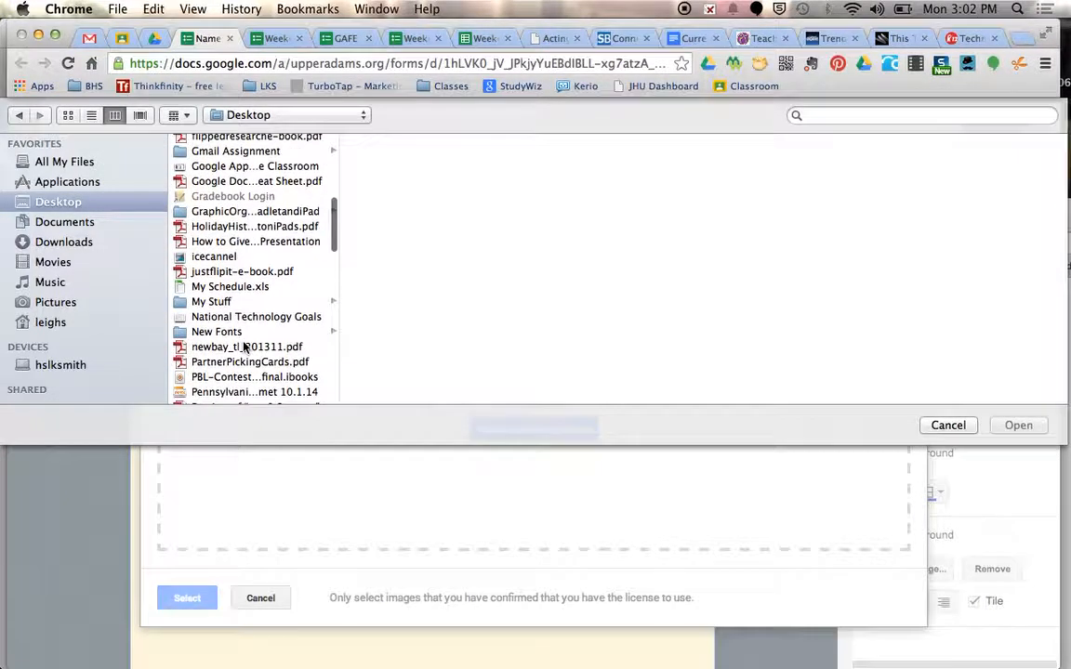
pyautogui.scroll(-15, 244, 346)
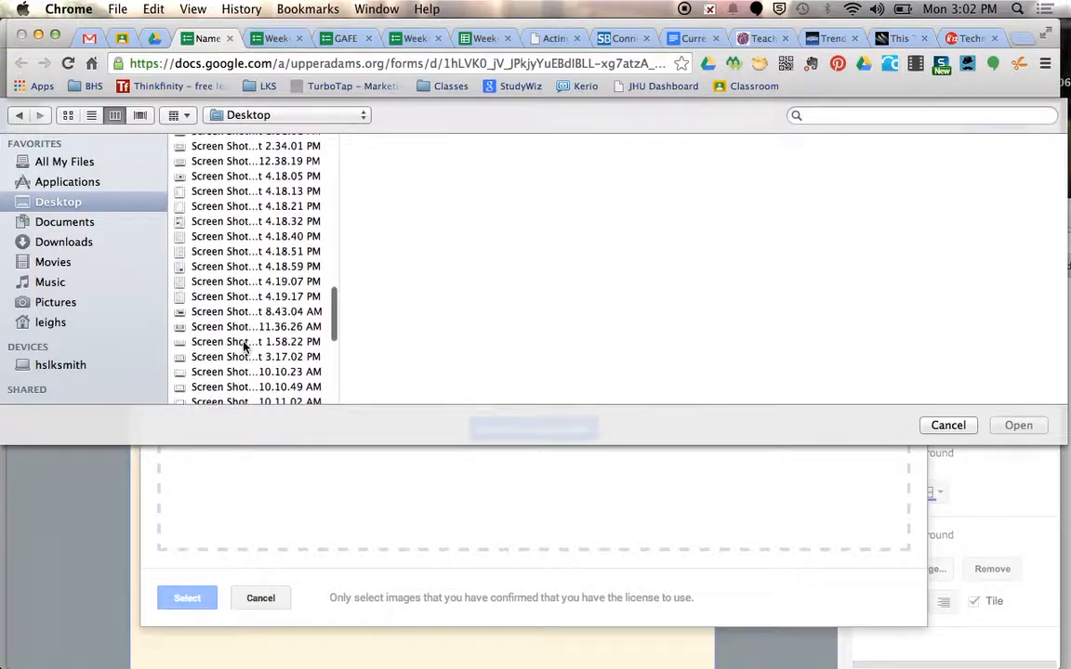
pyautogui.click(237, 311)
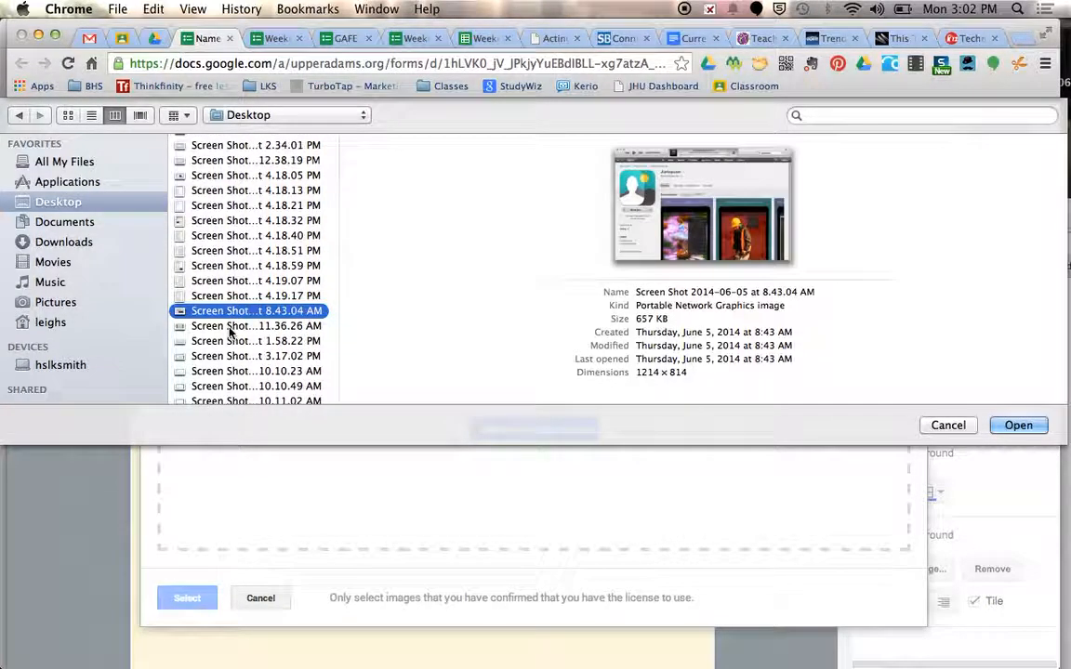
pyautogui.click(228, 327)
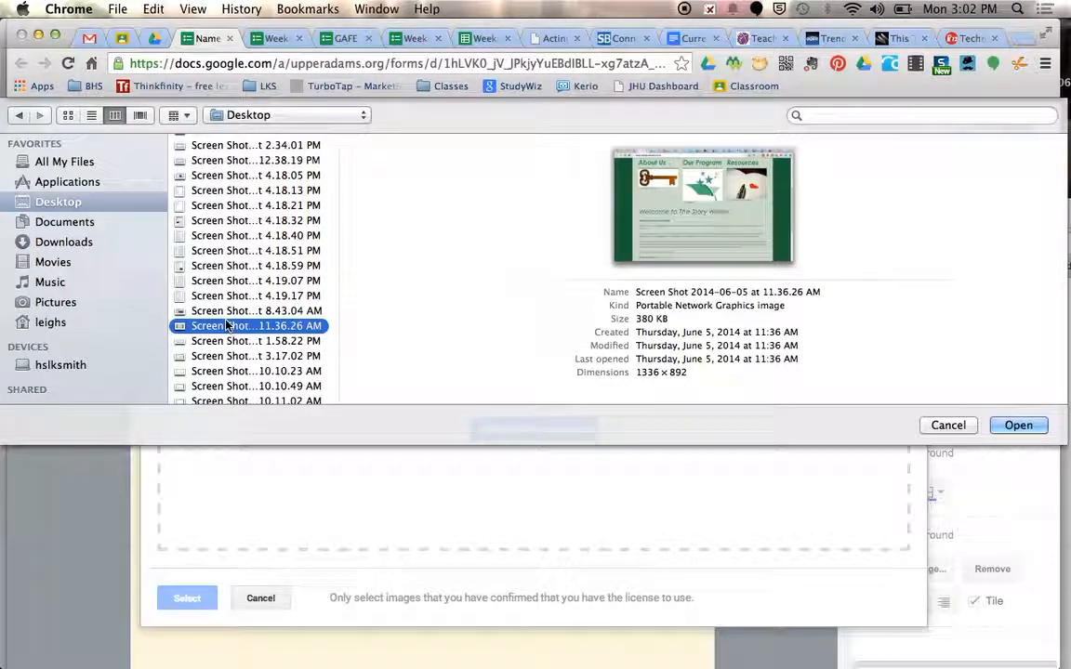
pyautogui.scroll(-5, 232, 358)
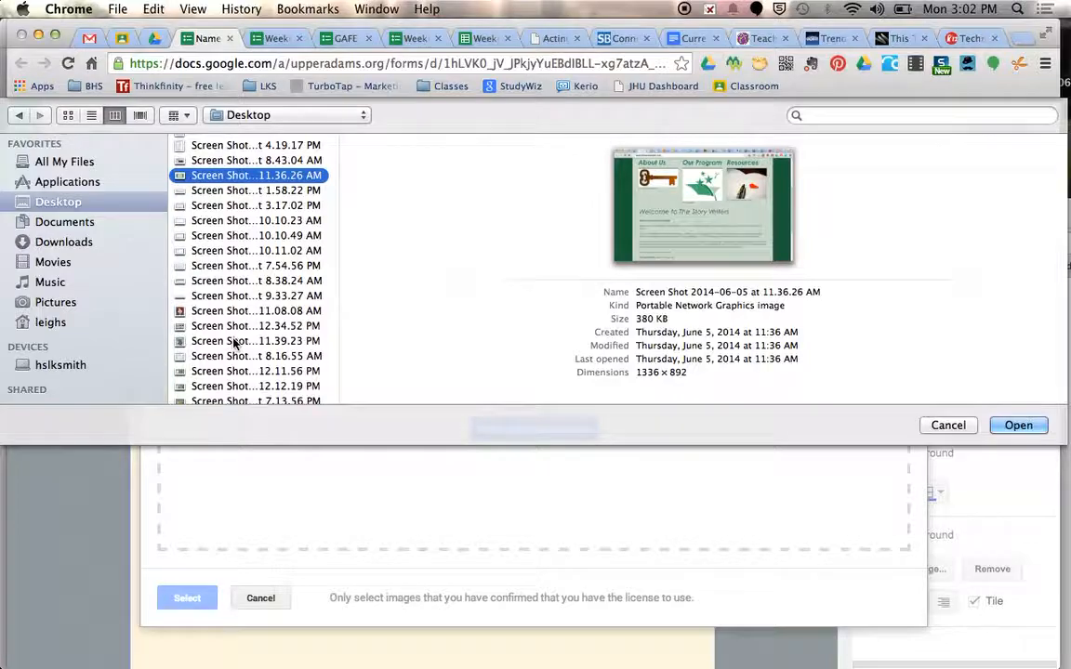
pyautogui.click(235, 342)
pyautogui.click(1020, 426)
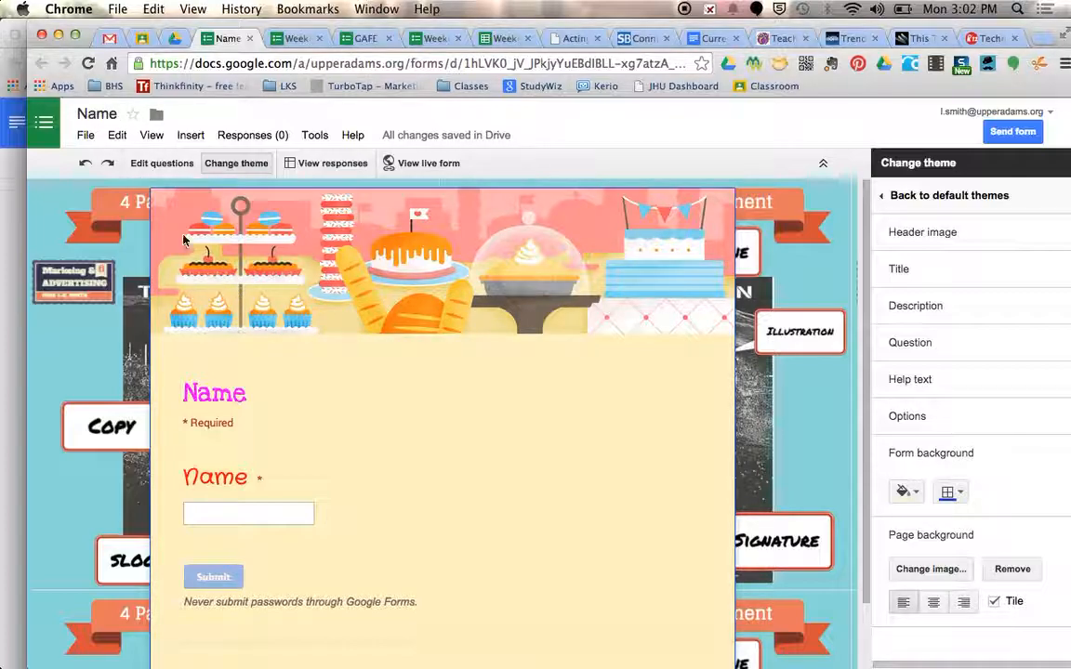
# Review the form's file commands, and open and cancel its rename dialog
pyautogui.click(86, 136)
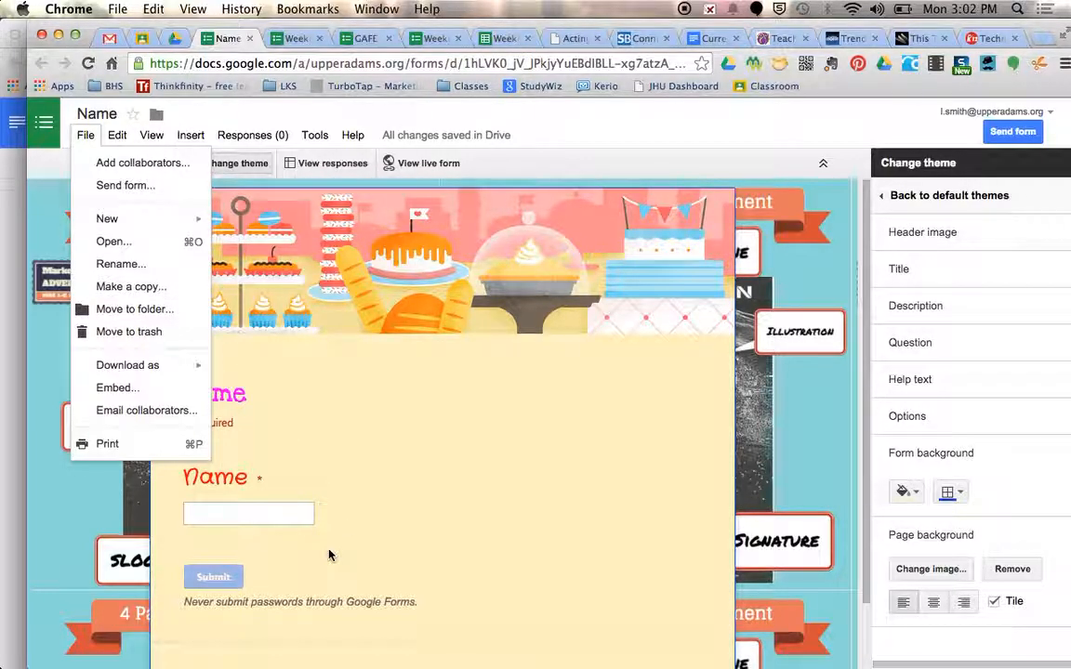
pyautogui.click(395, 508)
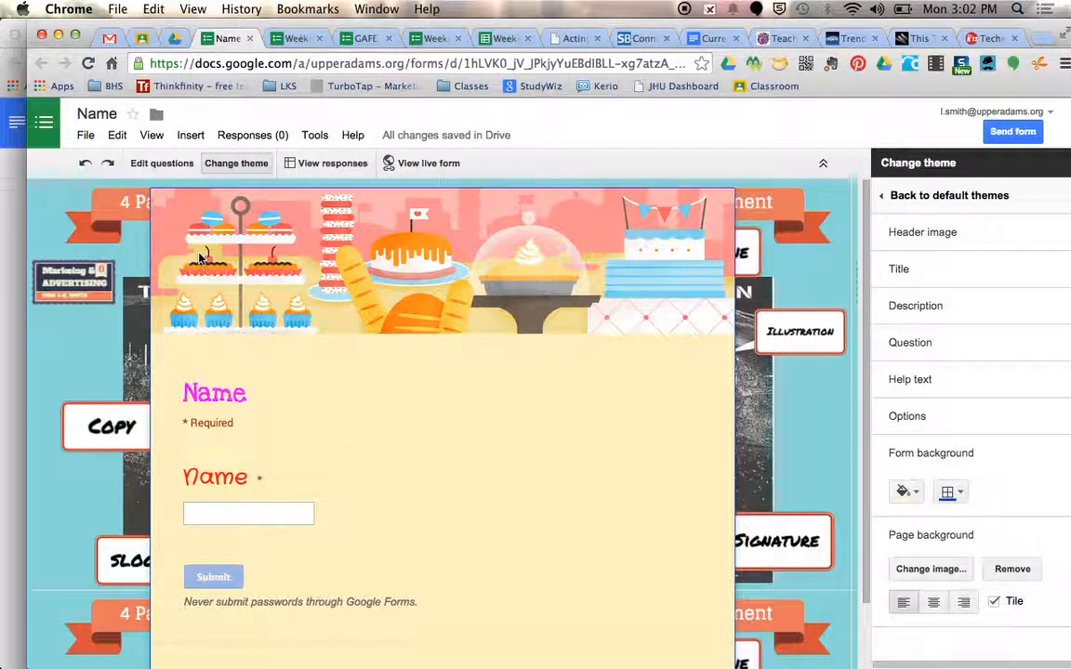
pyautogui.click(85, 137)
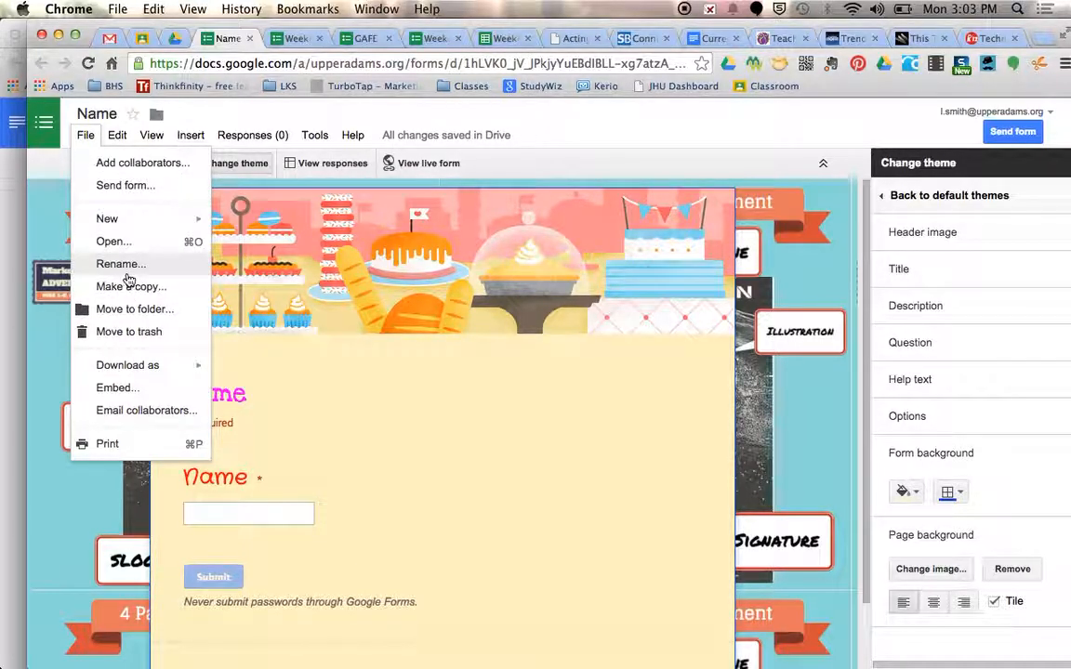
pyautogui.click(86, 115)
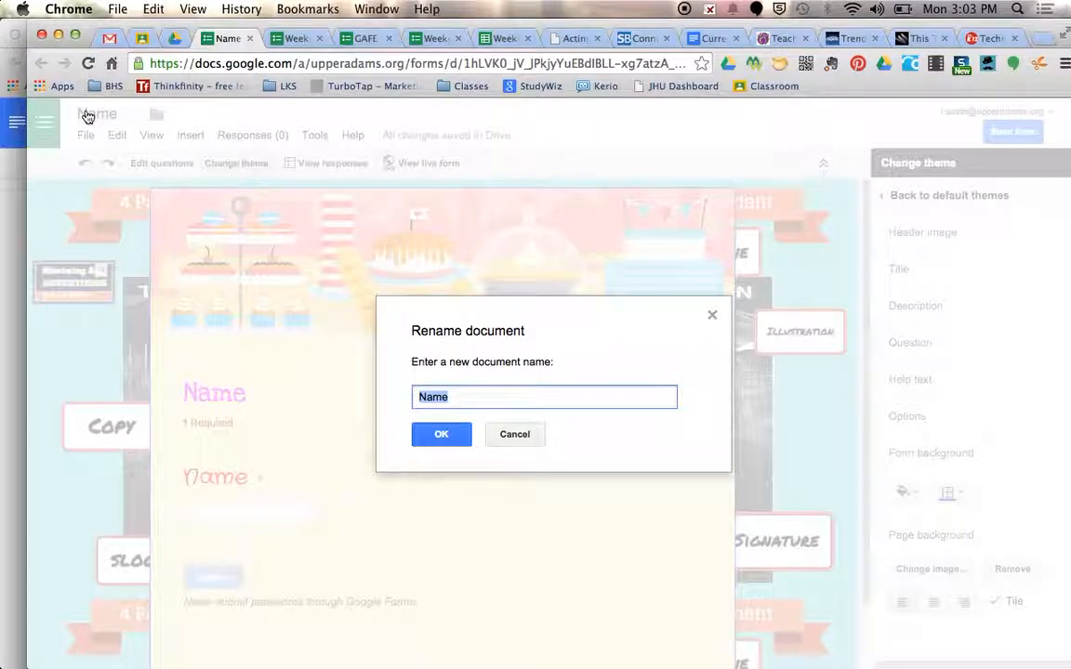
pyautogui.click(535, 434)
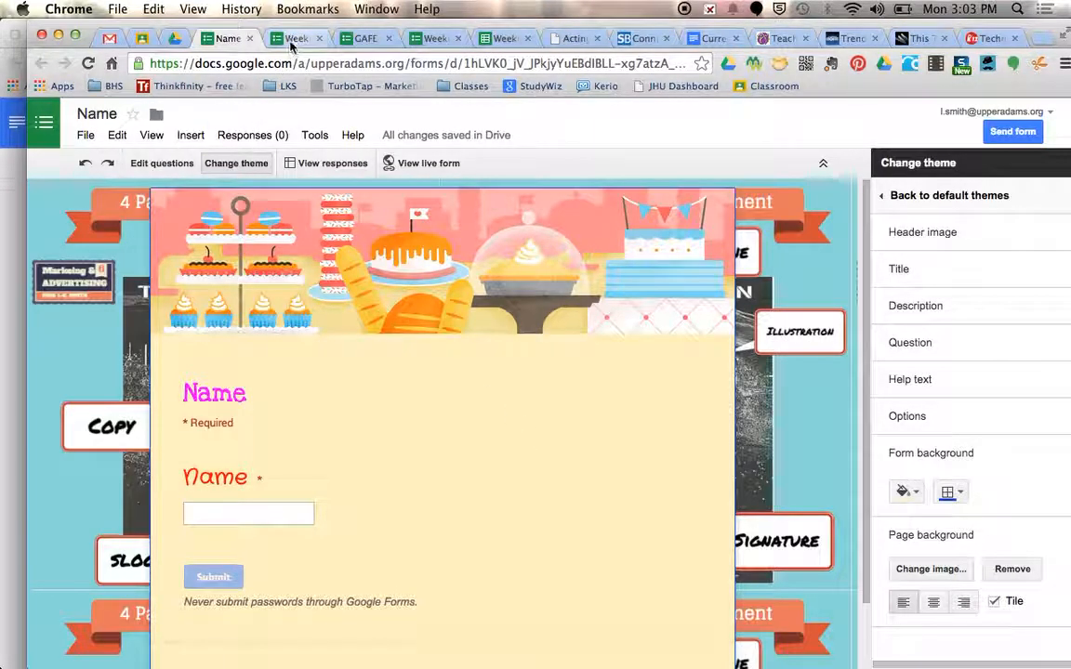
# Close the GAFE sign-in form, the Weekend form editor and the Weekend live form, and return to the Name form
pyautogui.click(294, 39)
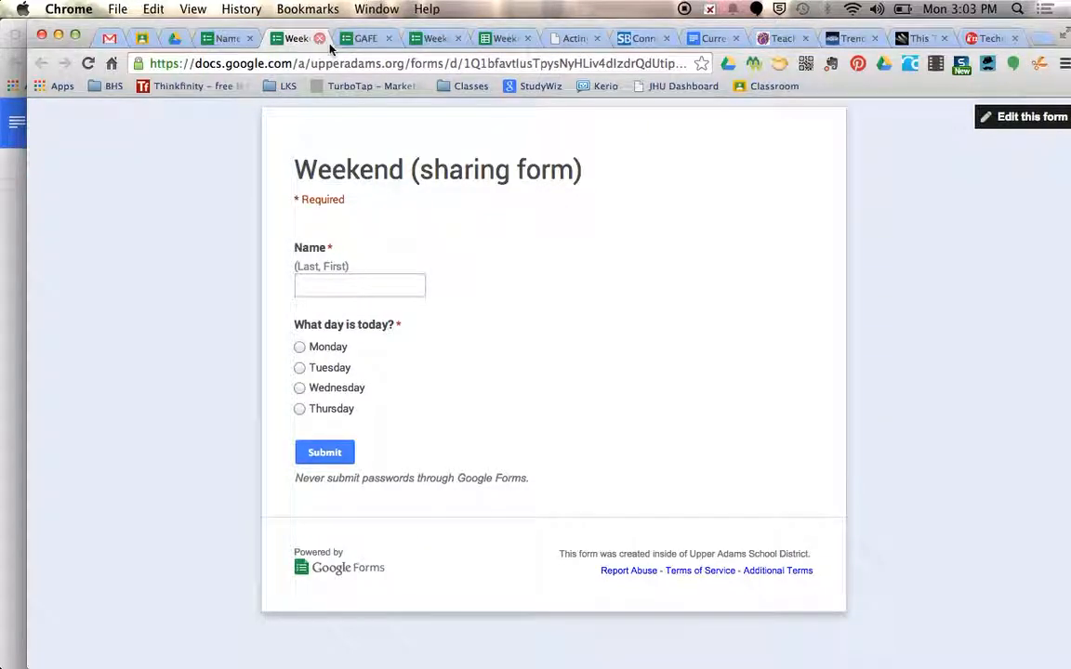
pyautogui.click(361, 41)
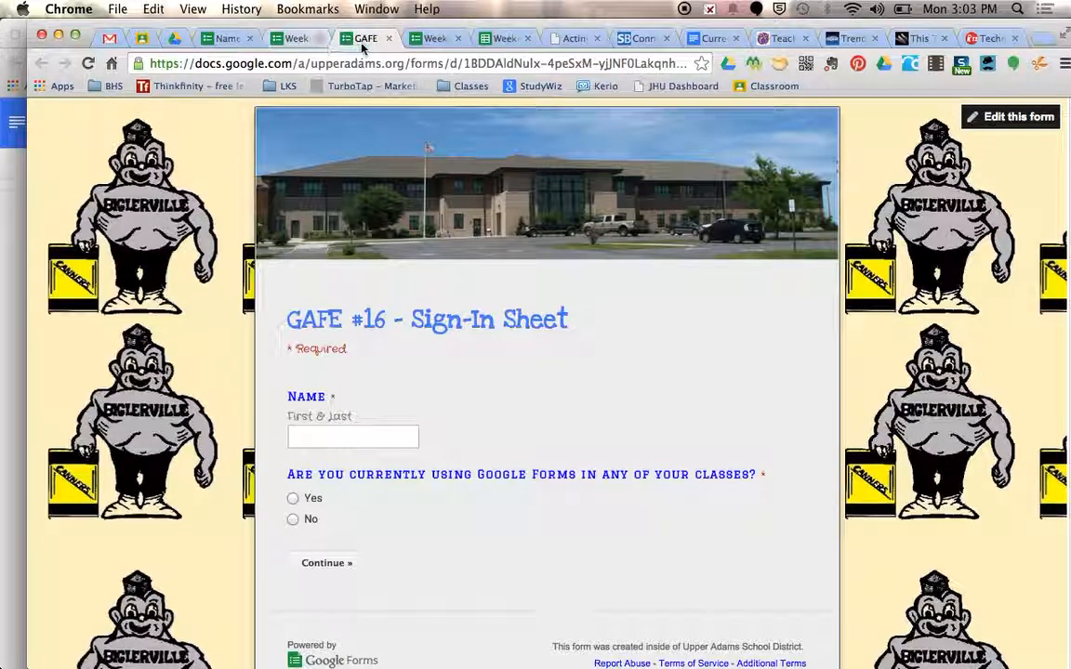
pyautogui.click(389, 39)
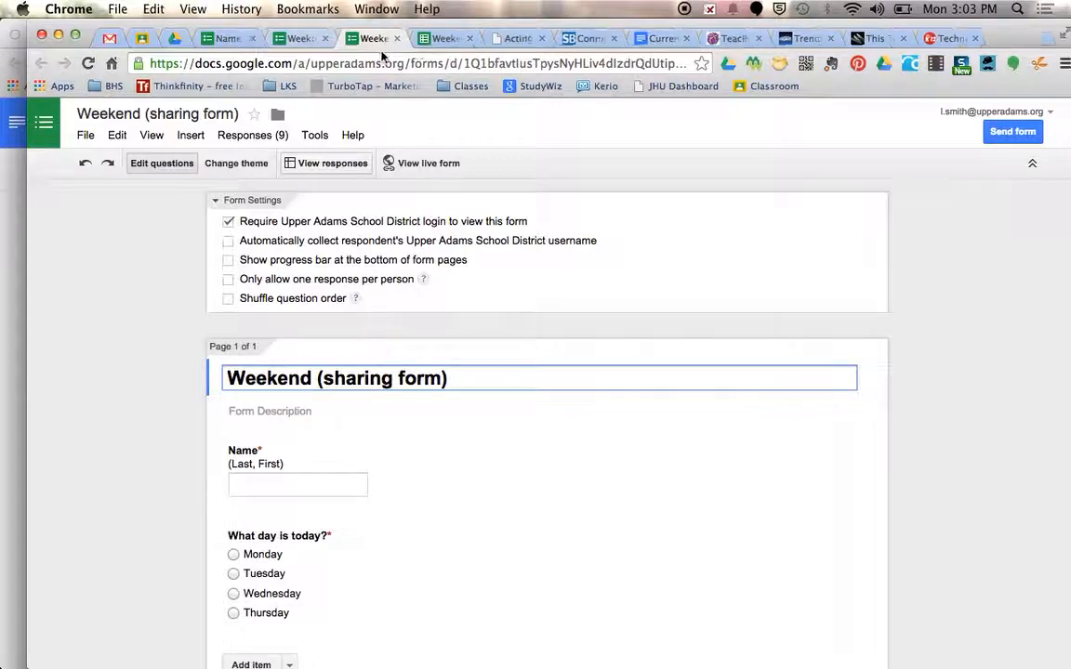
pyautogui.click(408, 40)
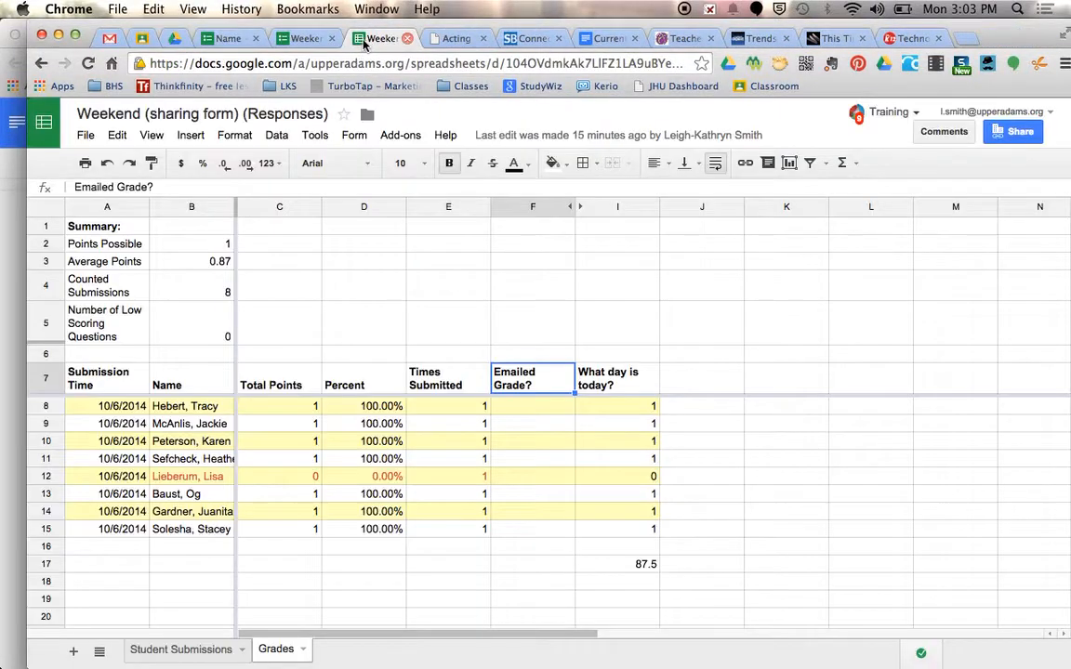
pyautogui.click(332, 38)
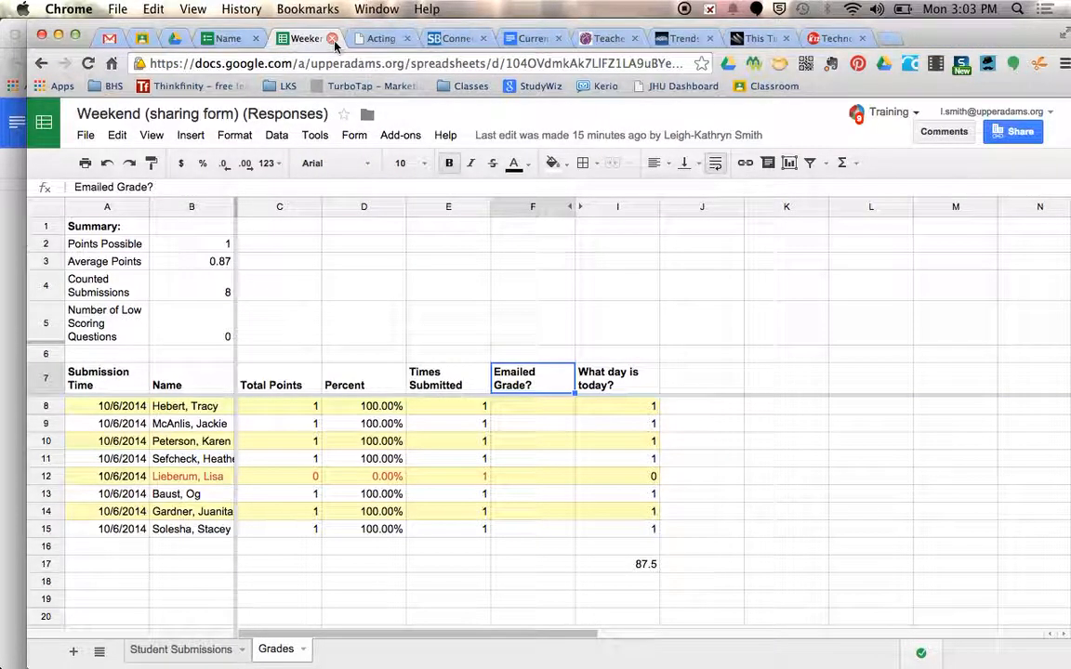
pyautogui.click(228, 39)
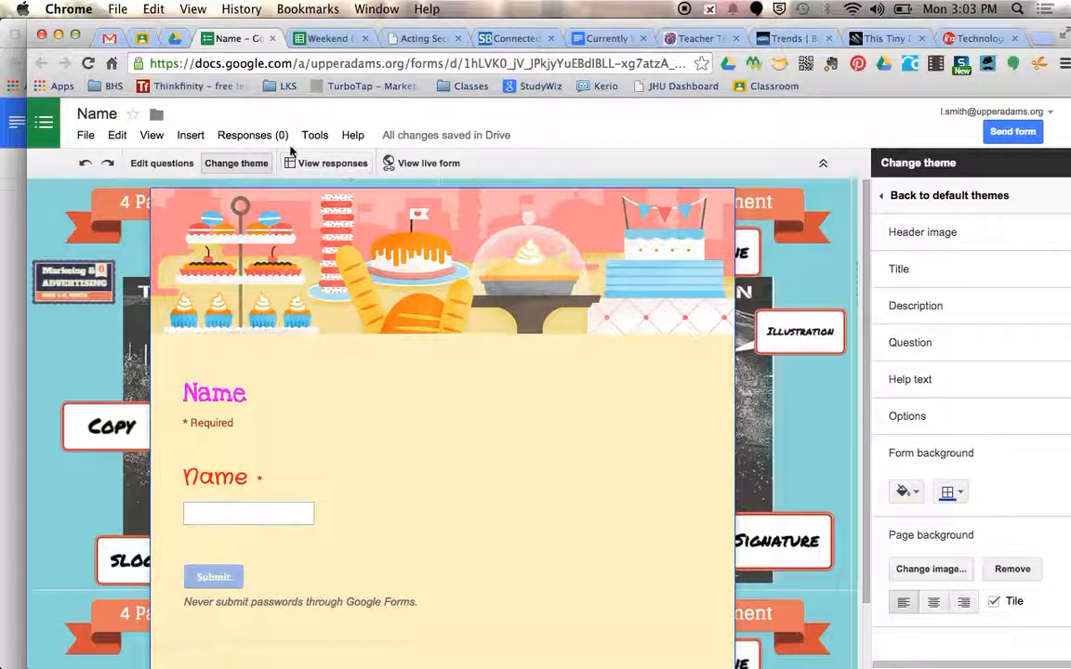
# Check which folder holds the form and view the destination folders for moving it, closing the dialog without moving
pyautogui.click(157, 115)
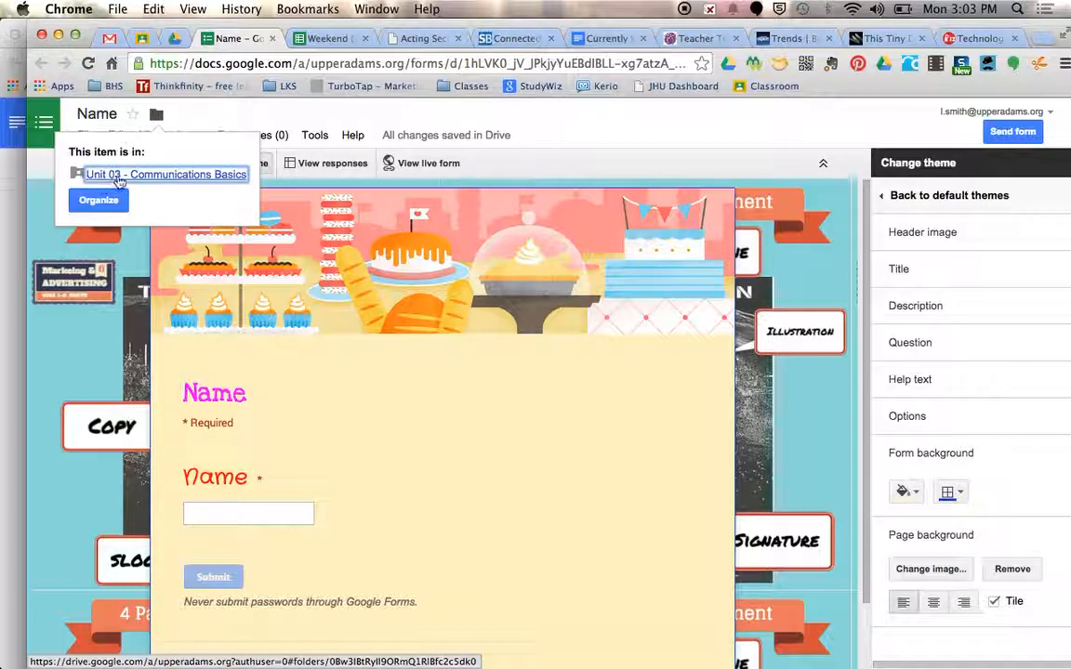
pyautogui.click(101, 201)
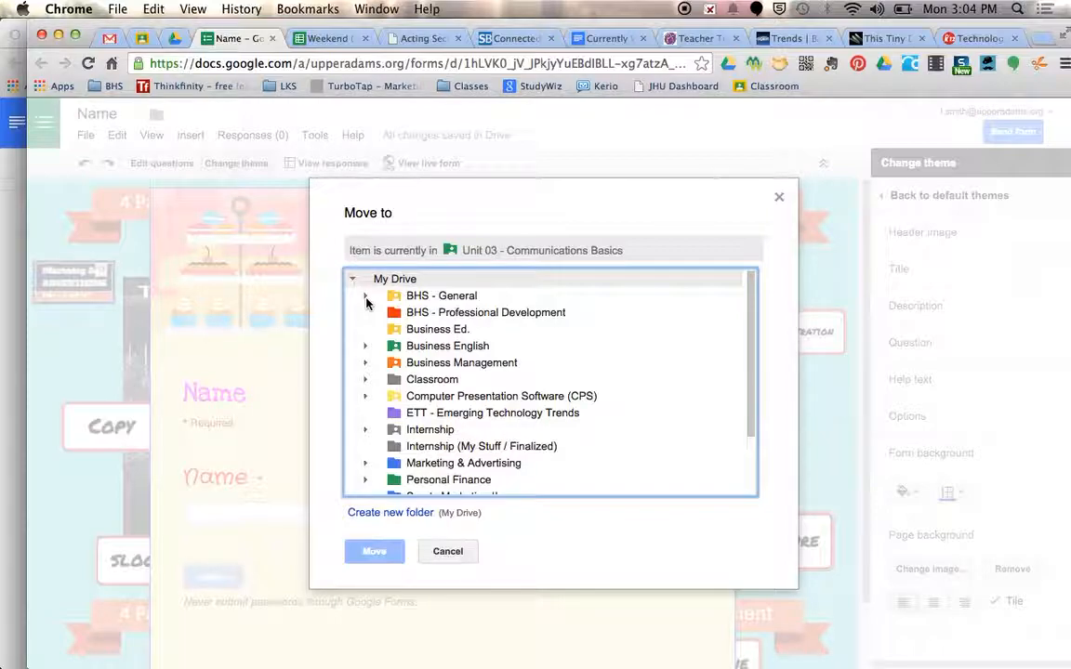
pyautogui.click(780, 202)
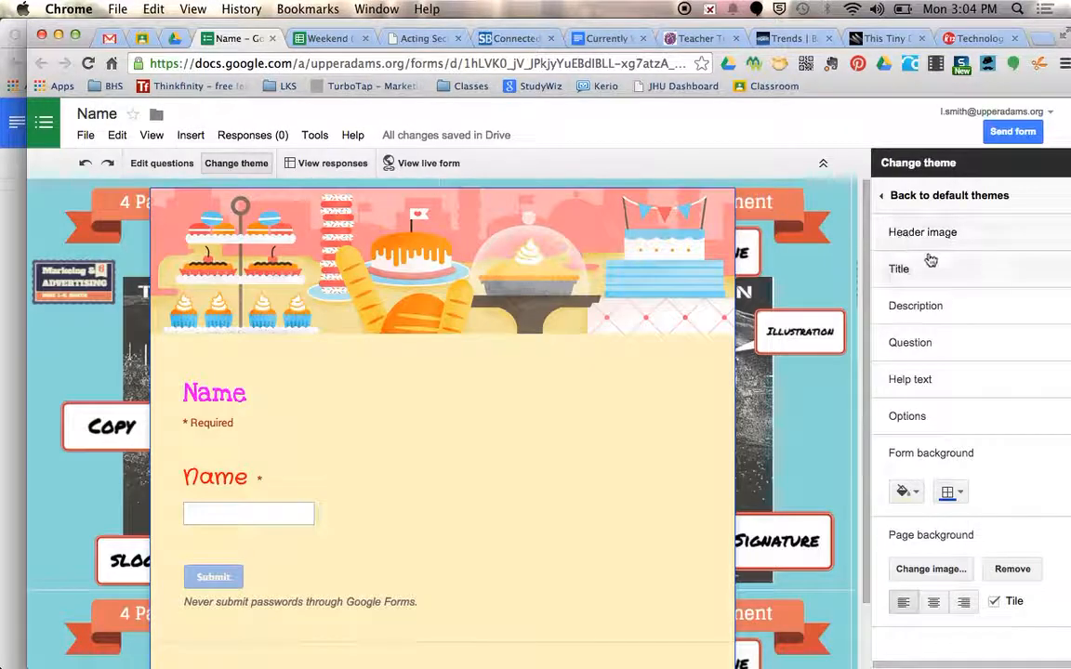
# Examine the fonts offered for the form's title in the theme settings
pyautogui.click(898, 269)
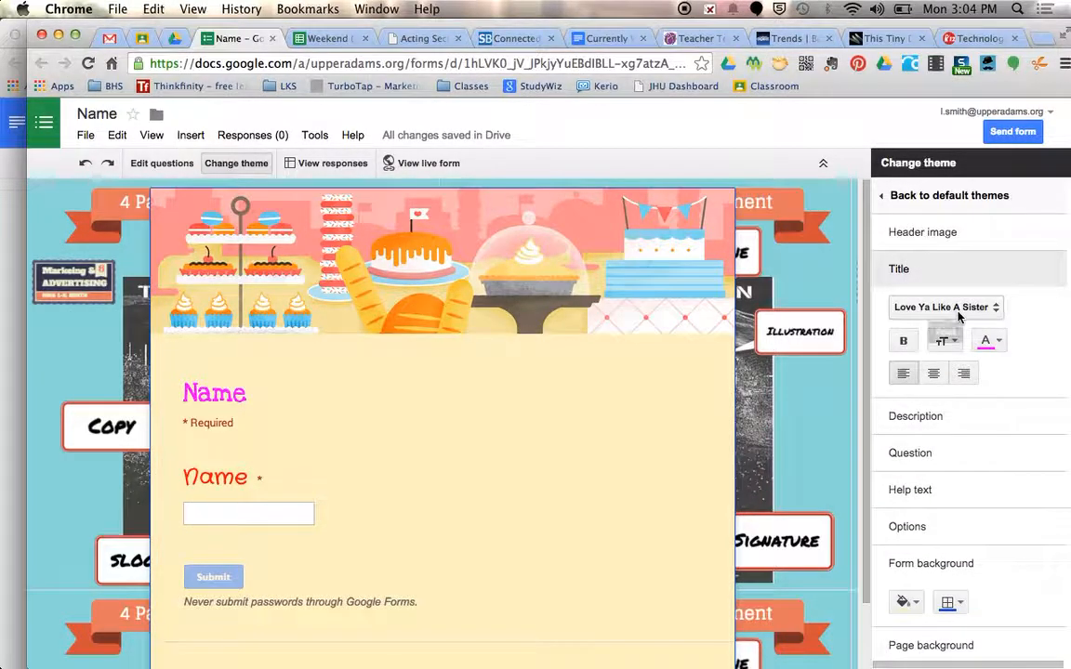
pyautogui.click(958, 311)
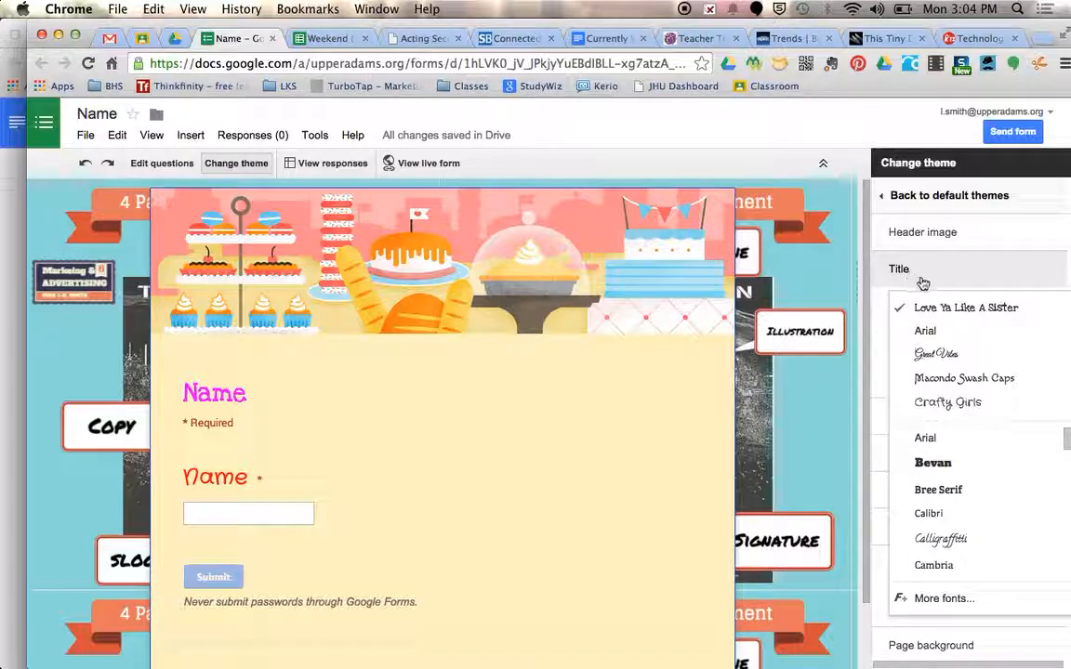
pyautogui.scroll(-10, 925, 402)
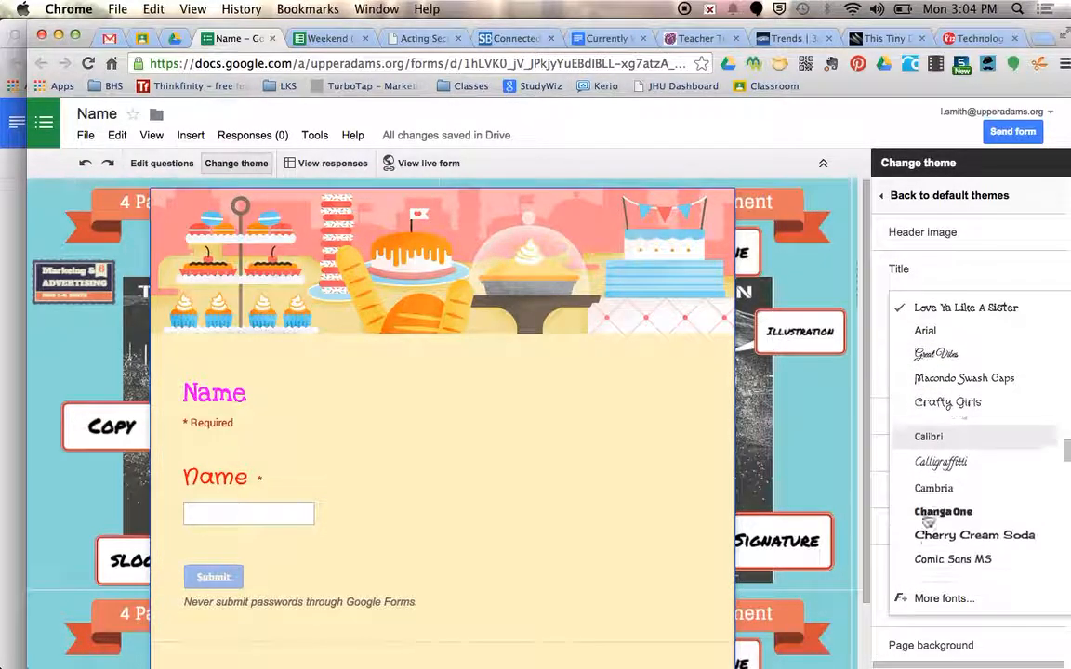
pyautogui.scroll(-3, 923, 502)
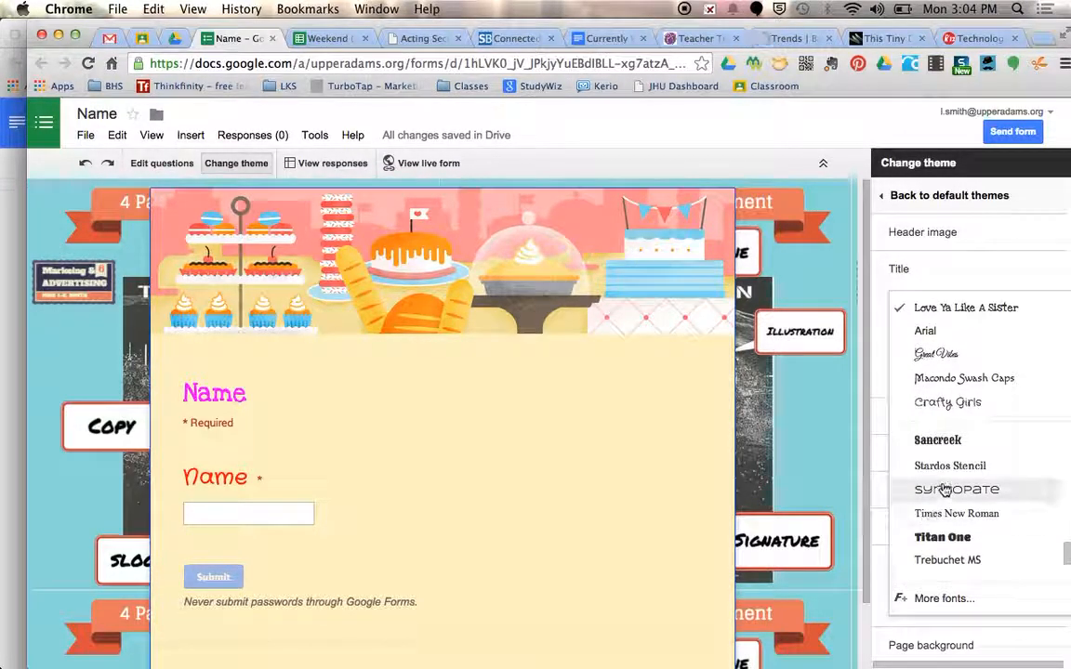
# Browse the library of additional fonts and close it without adding any
pyautogui.click(927, 602)
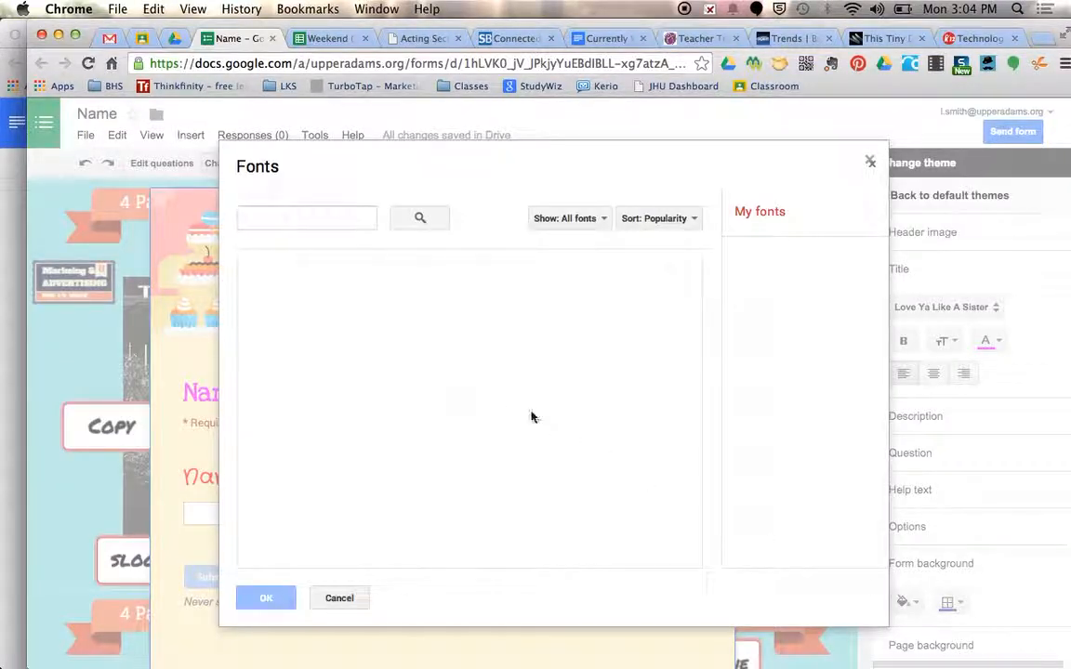
pyautogui.scroll(-10, 486, 452)
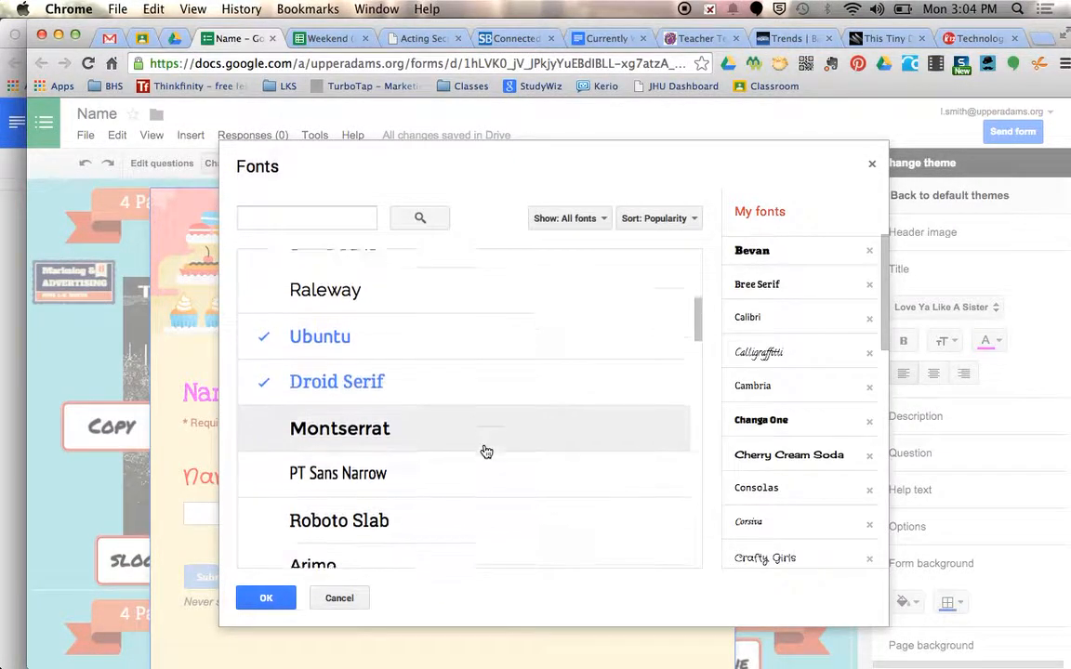
pyautogui.scroll(-10, 485, 452)
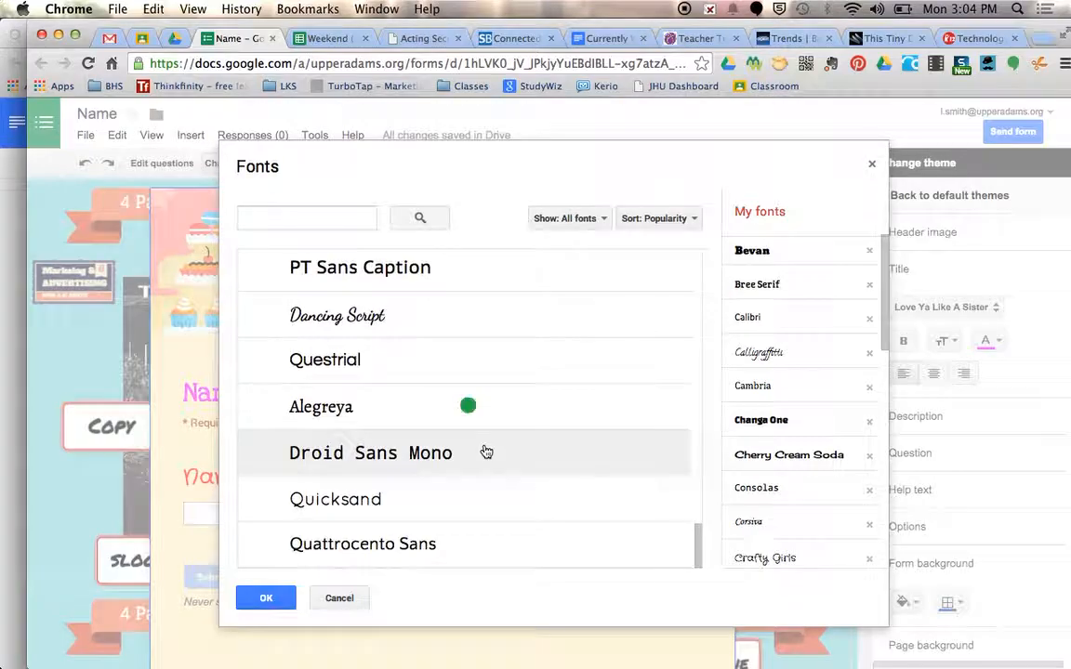
pyautogui.scroll(-5, 493, 452)
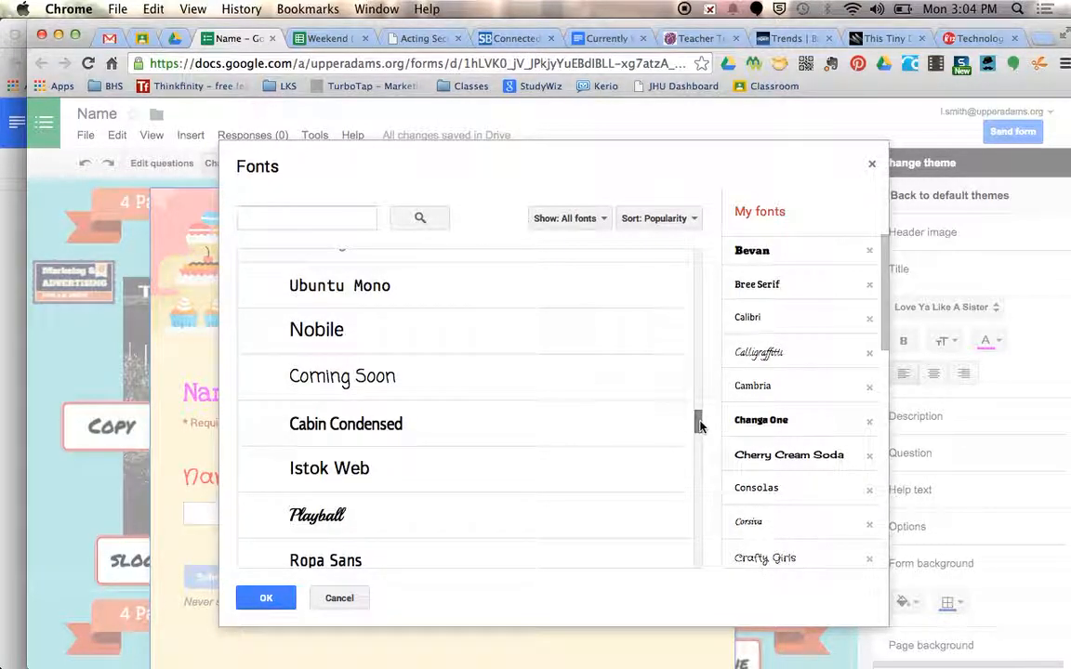
pyautogui.scroll(-15, 493, 505)
pyautogui.scroll(-10, 496, 507)
pyautogui.scroll(-2, 495, 507)
pyautogui.scroll(-10, 496, 507)
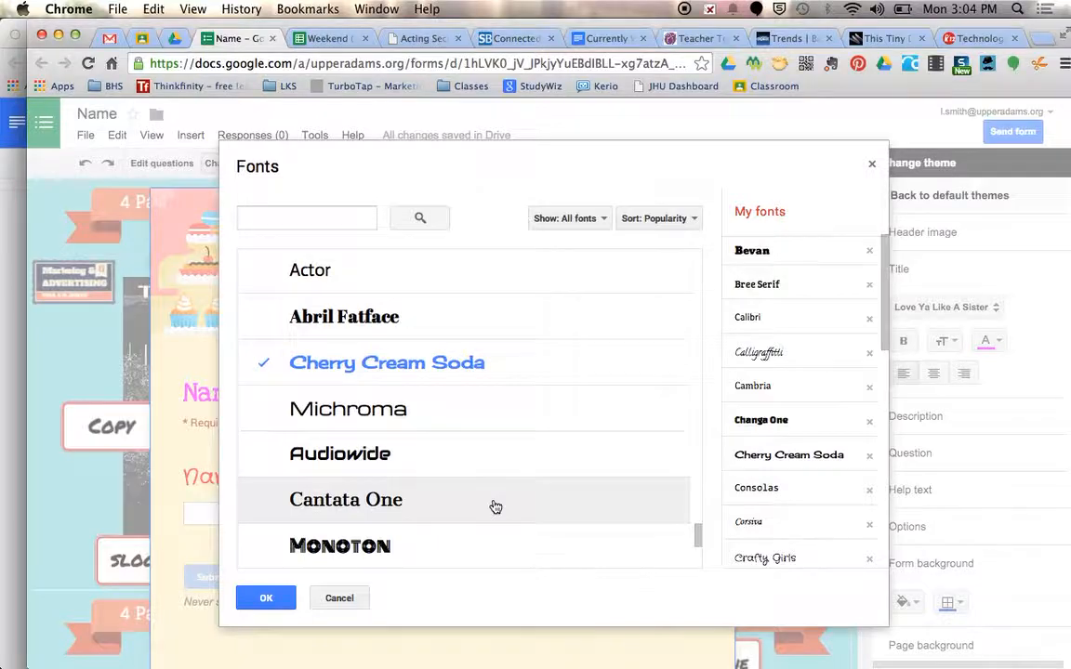
pyautogui.scroll(-3, 495, 507)
pyautogui.scroll(-3, 495, 507)
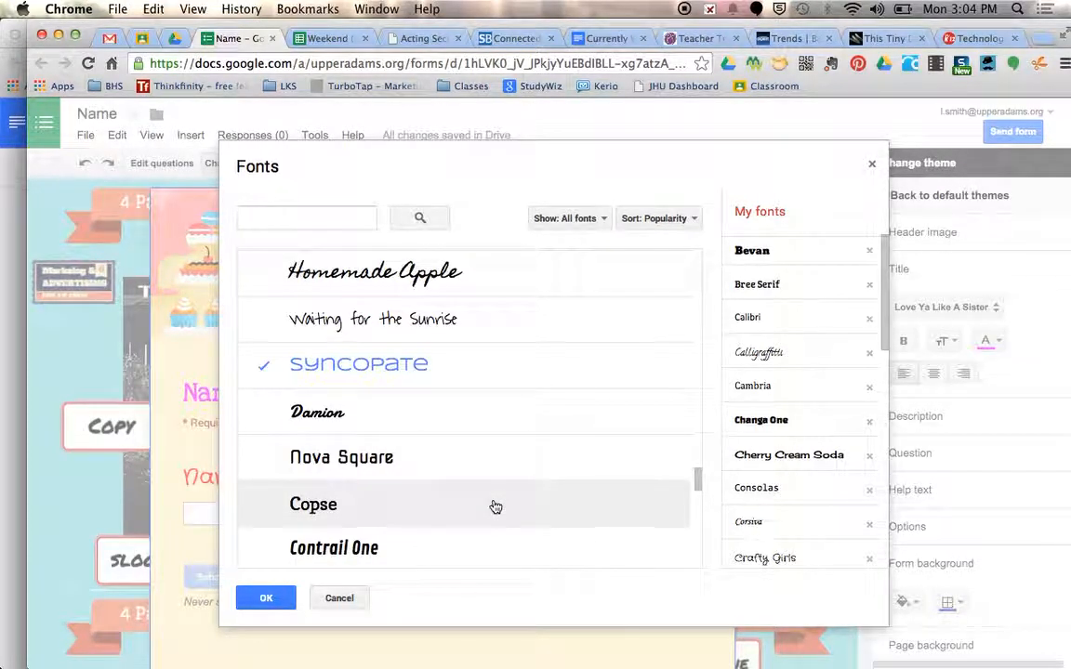
pyautogui.scroll(-5, 495, 507)
pyautogui.scroll(-8, 496, 507)
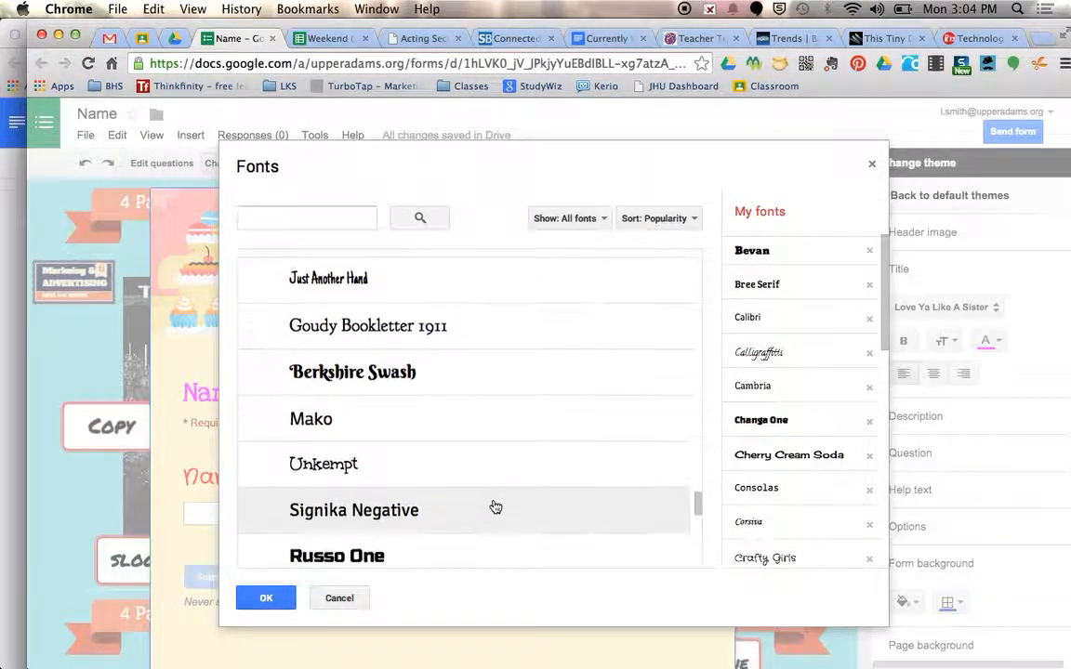
pyautogui.scroll(-4, 496, 507)
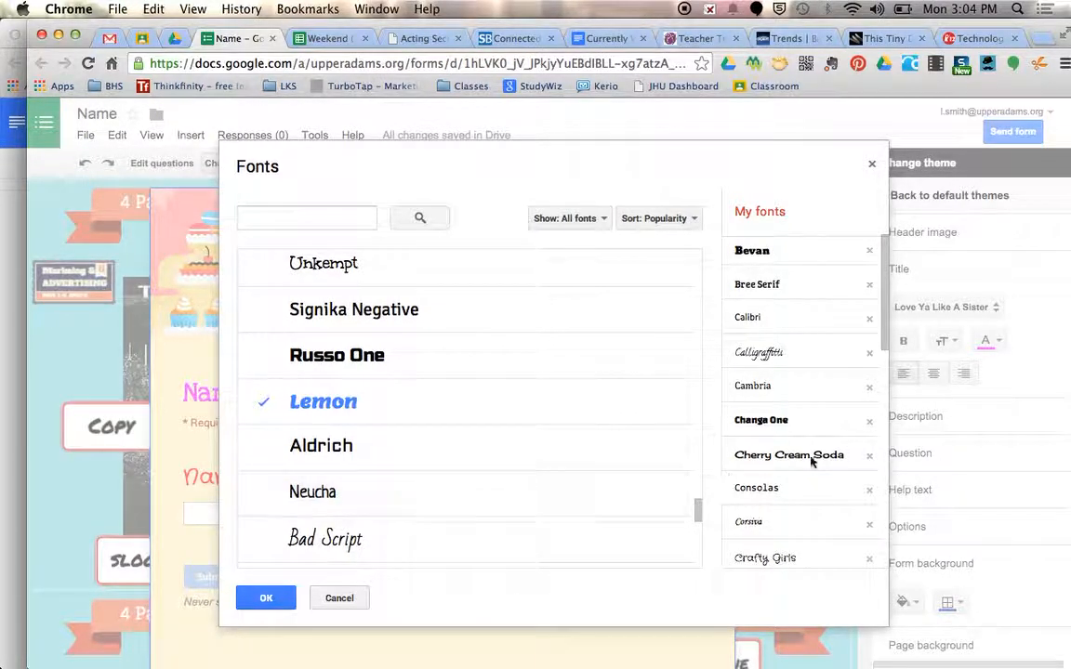
pyautogui.click(340, 599)
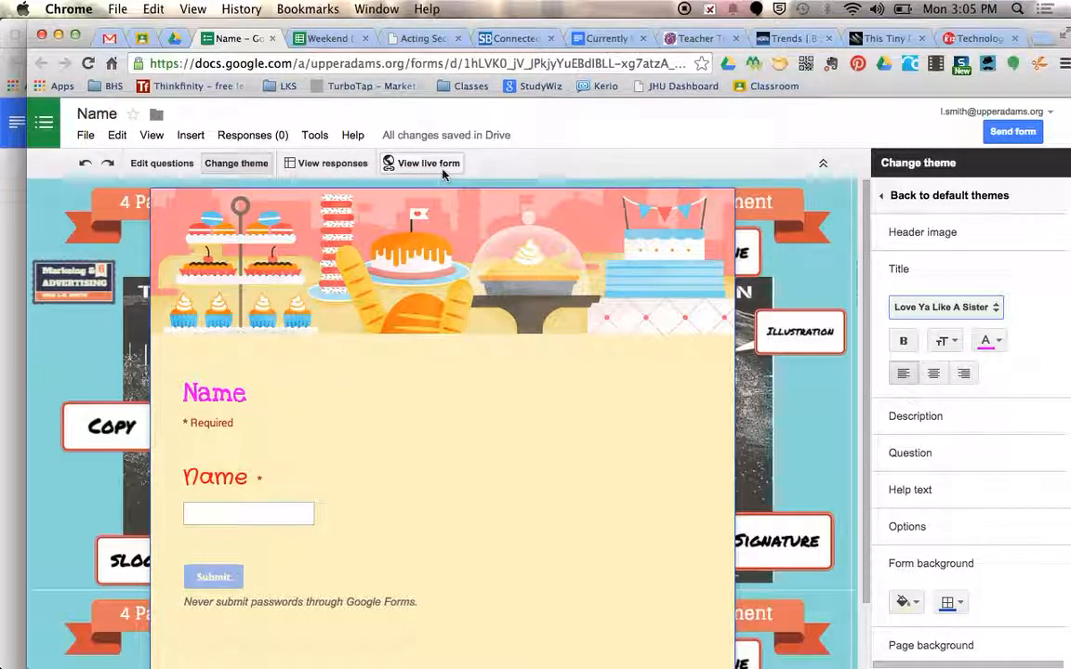
# Return to editing the questions and check the Name question's advanced data validation settings, closing the question without changes
pyautogui.click(168, 164)
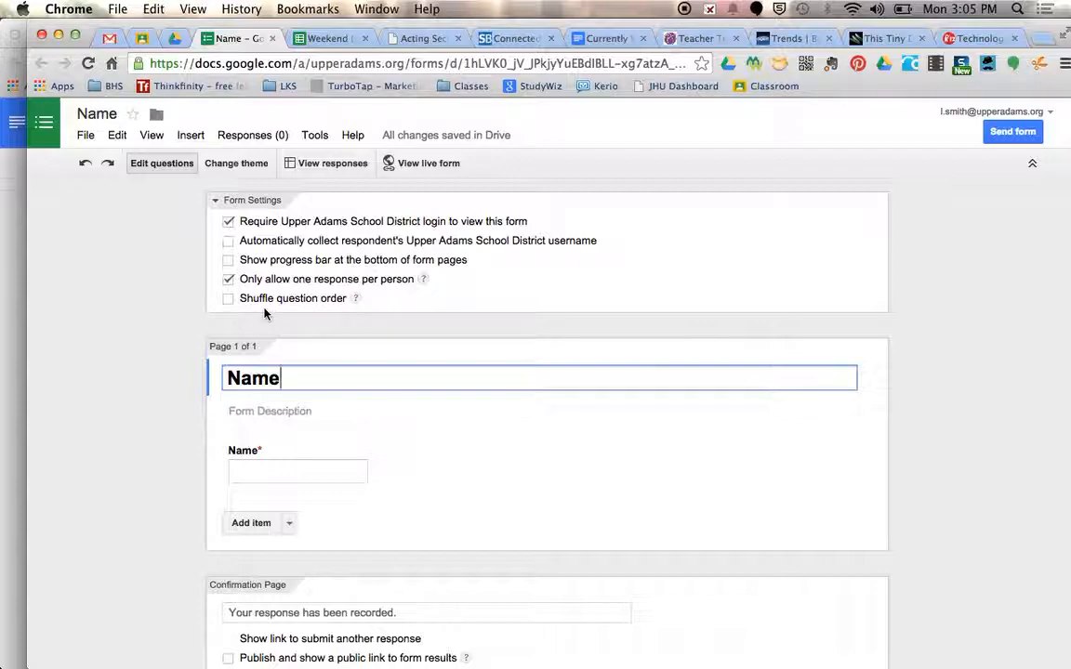
pyautogui.scroll(-2, 284, 310)
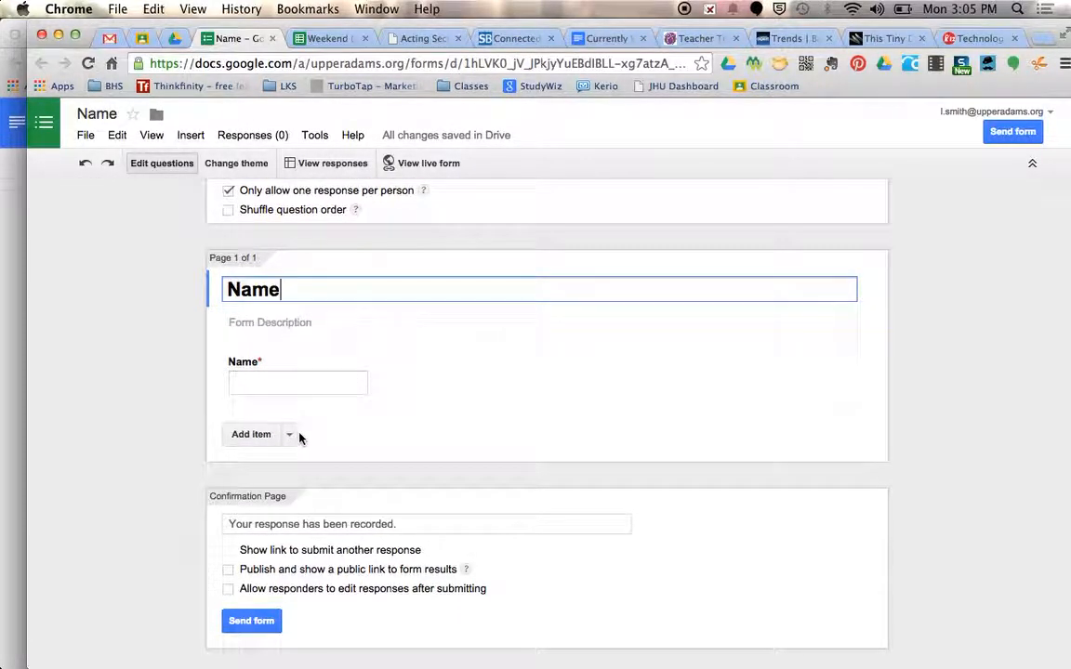
pyautogui.click(344, 383)
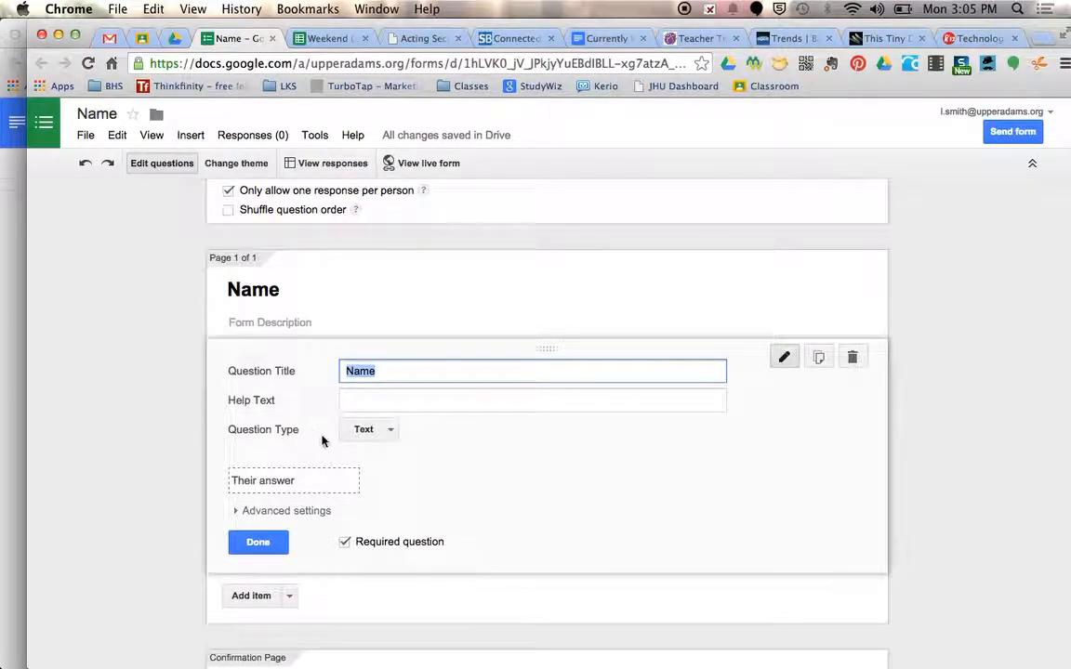
pyautogui.click(235, 513)
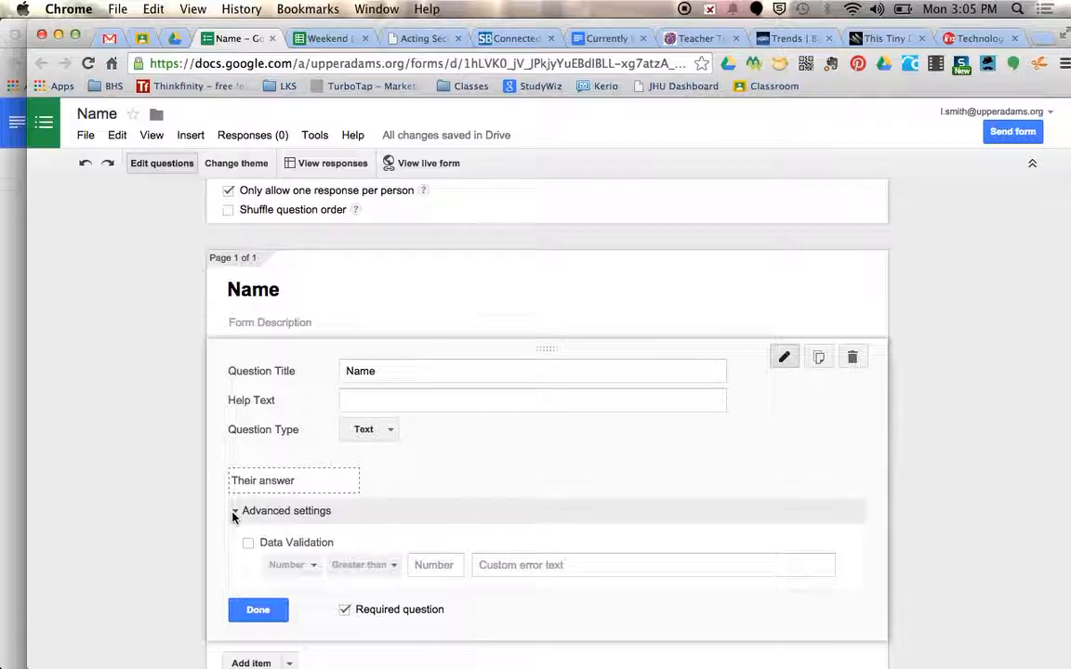
pyautogui.click(233, 513)
pyautogui.click(258, 547)
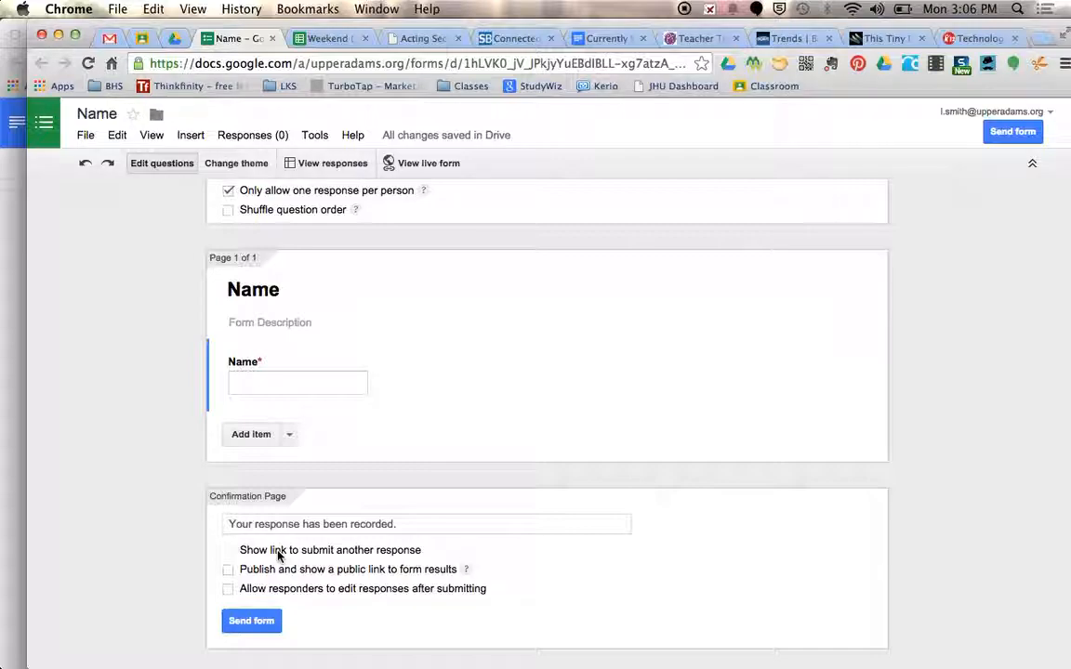
# Generate a short URL for sharing the form, copy it and close the sending dialog
pyautogui.scroll(2, 135, 264)
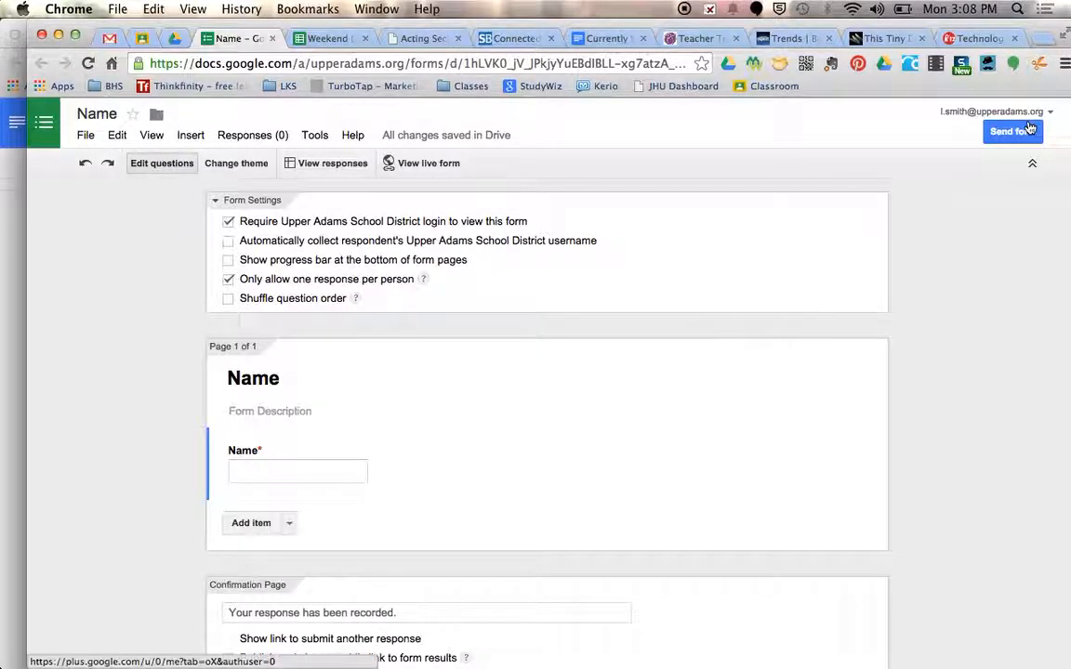
pyautogui.click(86, 136)
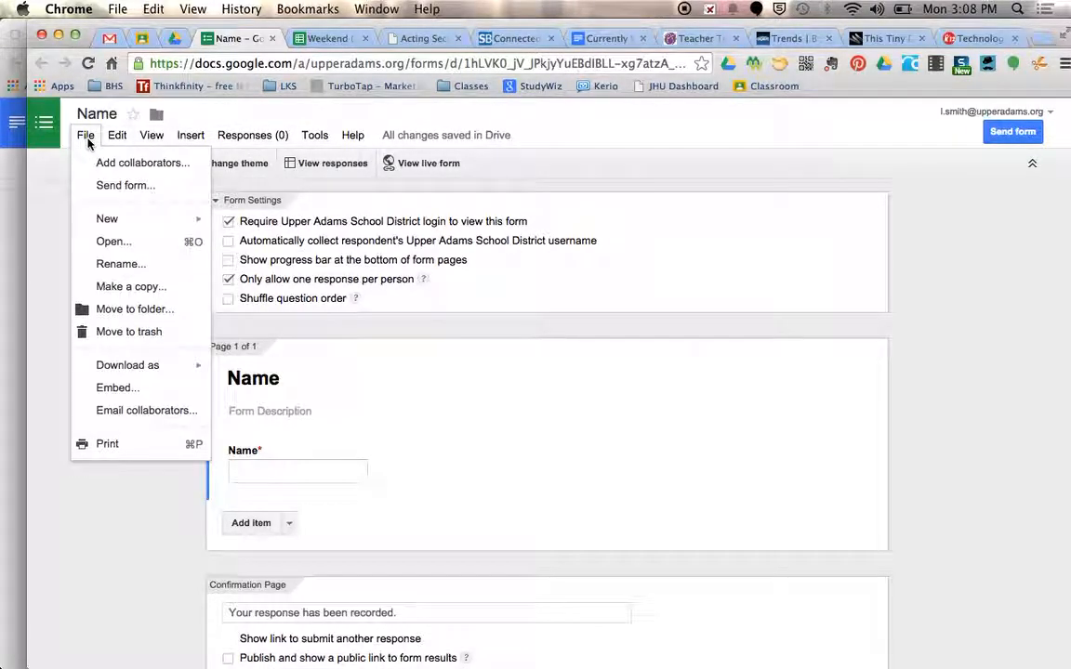
pyautogui.click(104, 186)
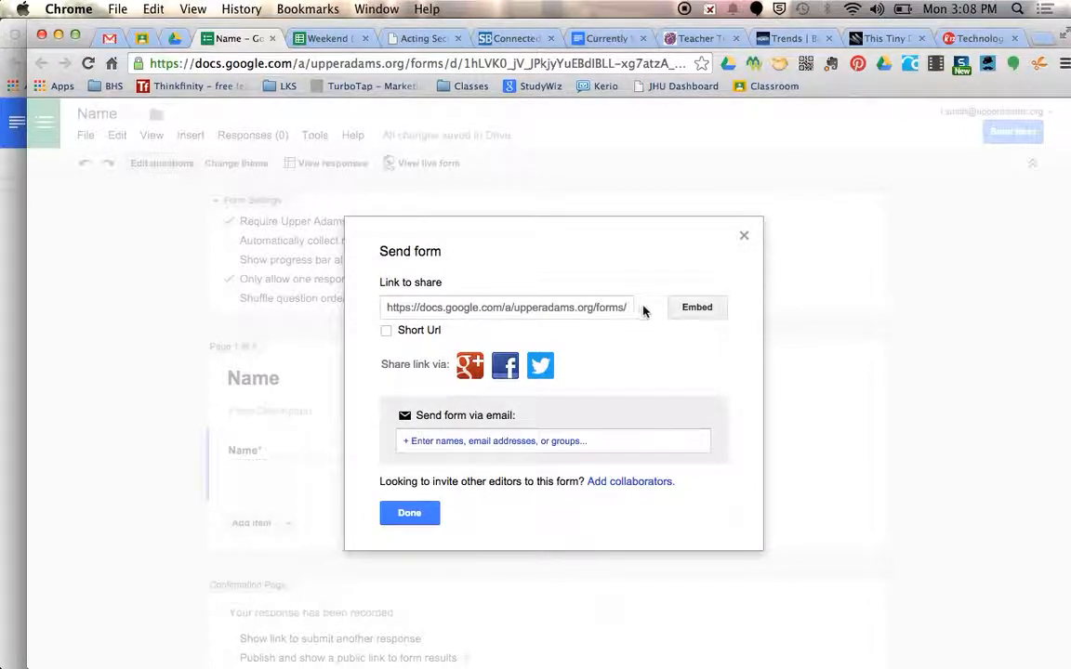
pyautogui.click(387, 333)
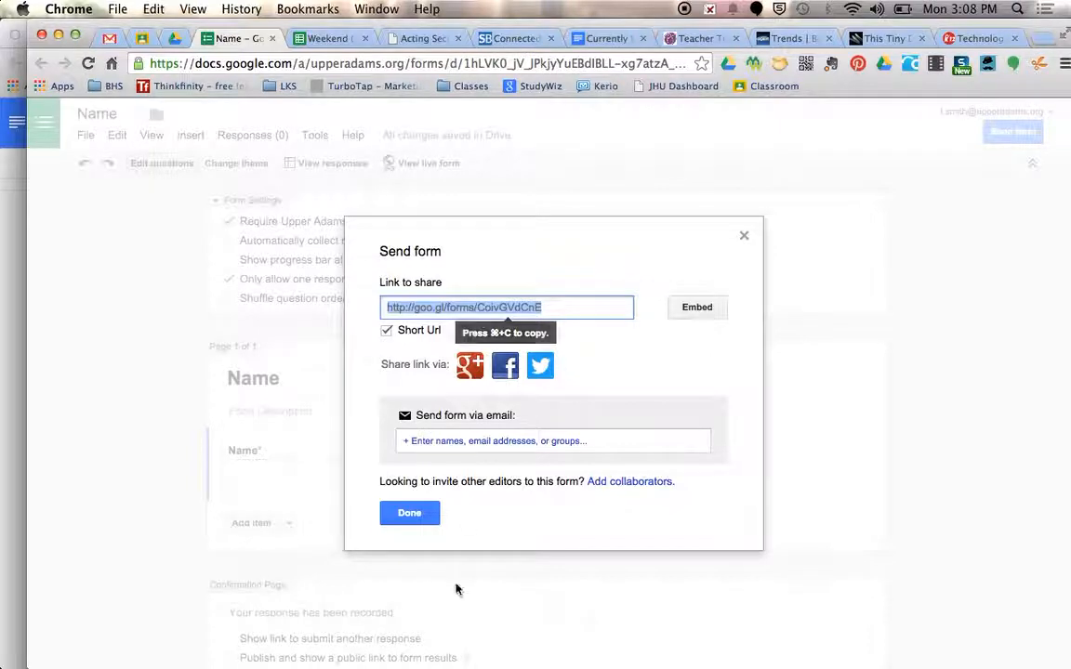
pyautogui.click(416, 514)
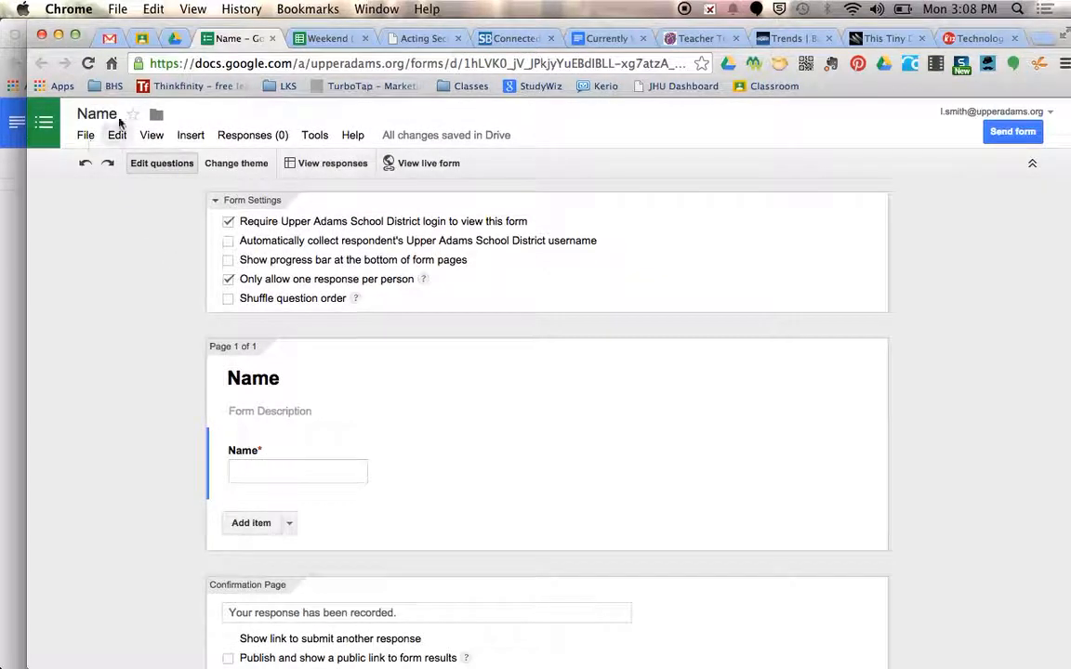
# Switch to Google Classroom, add the copied form link to the Week #16 - Sign-In assignment and save it
pyautogui.click(142, 40)
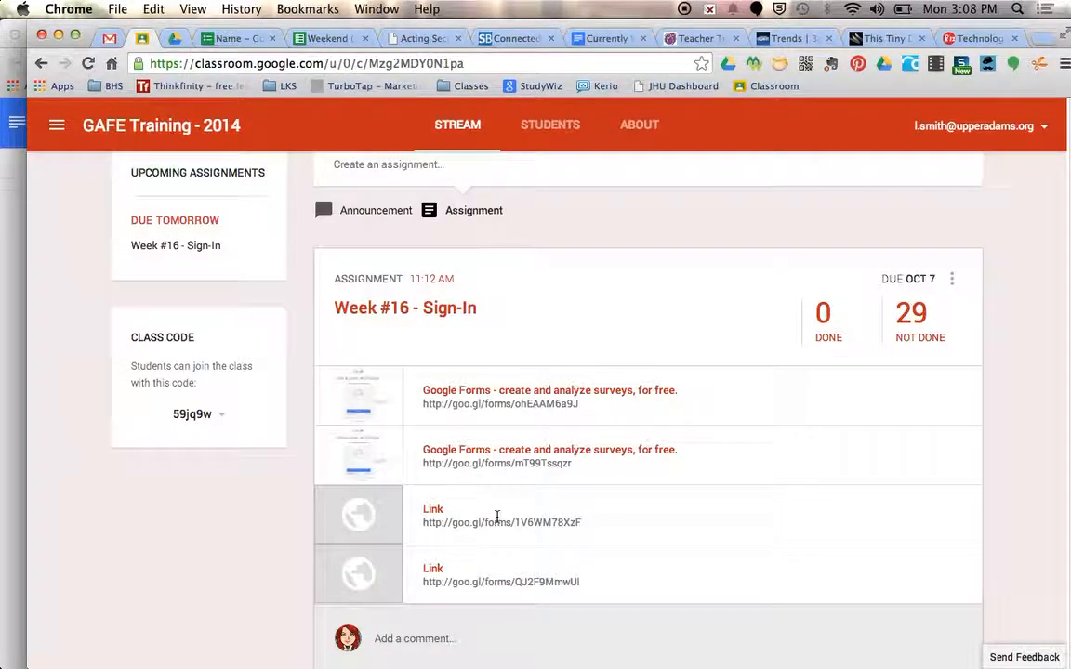
pyautogui.click(951, 279)
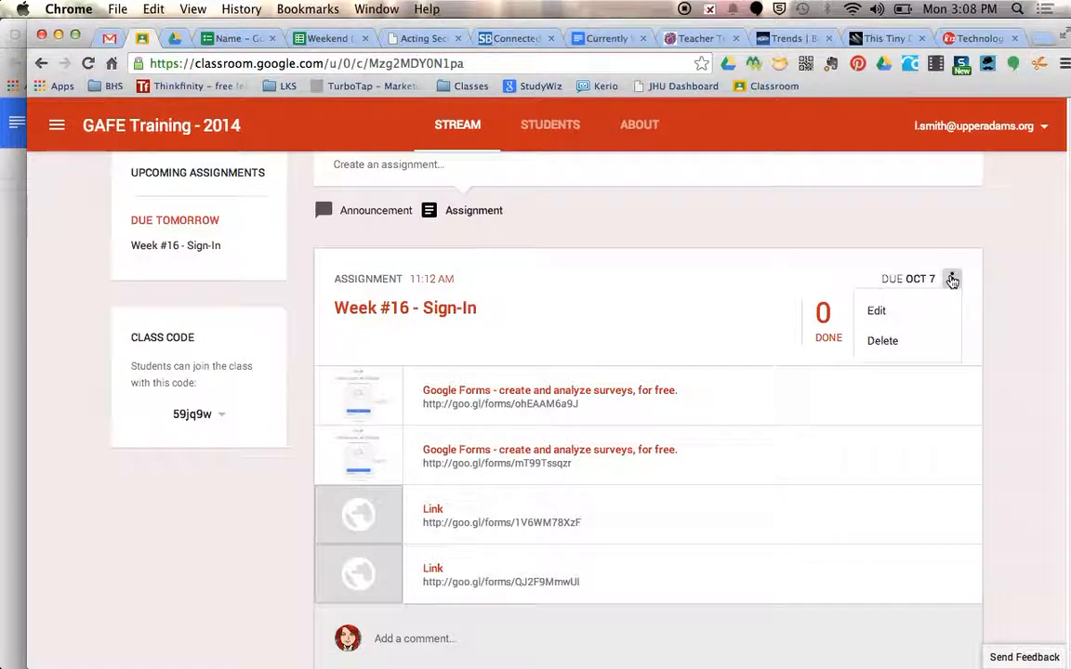
pyautogui.click(879, 311)
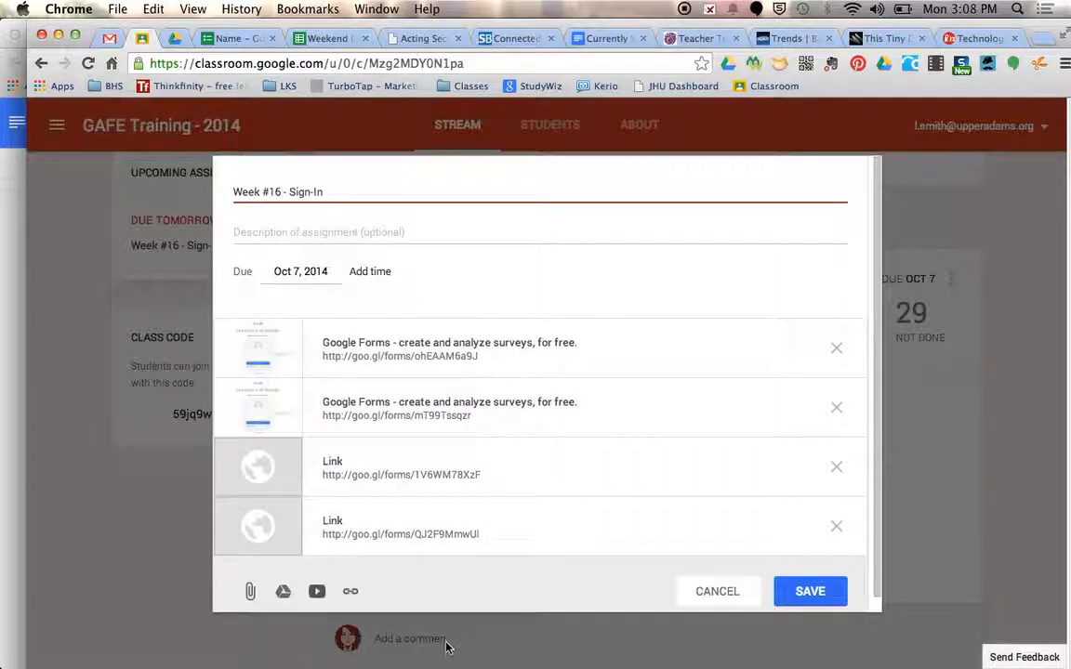
pyautogui.click(356, 593)
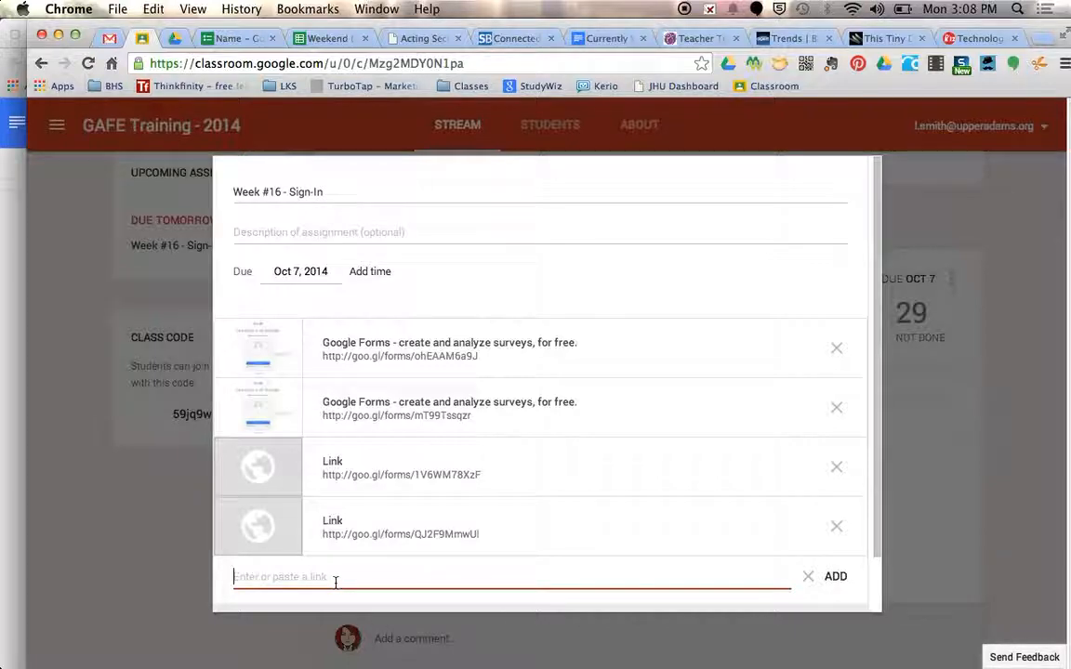
pyautogui.write('http://goo.gl/forms/CoivGVdCnE')
pyautogui.click(835, 577)
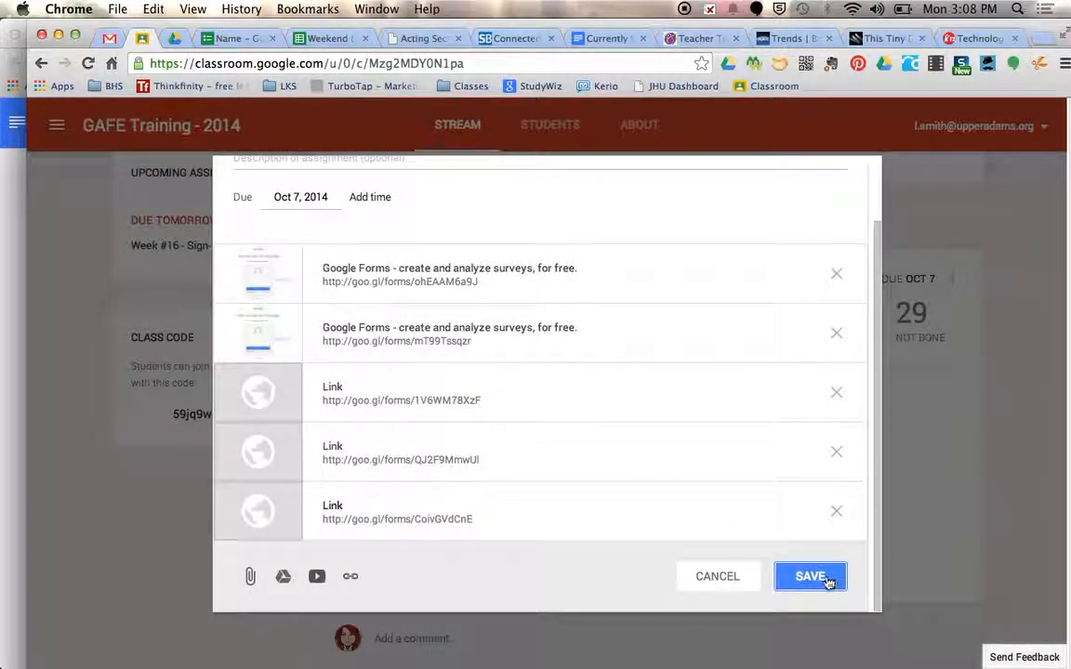
pyautogui.click(826, 580)
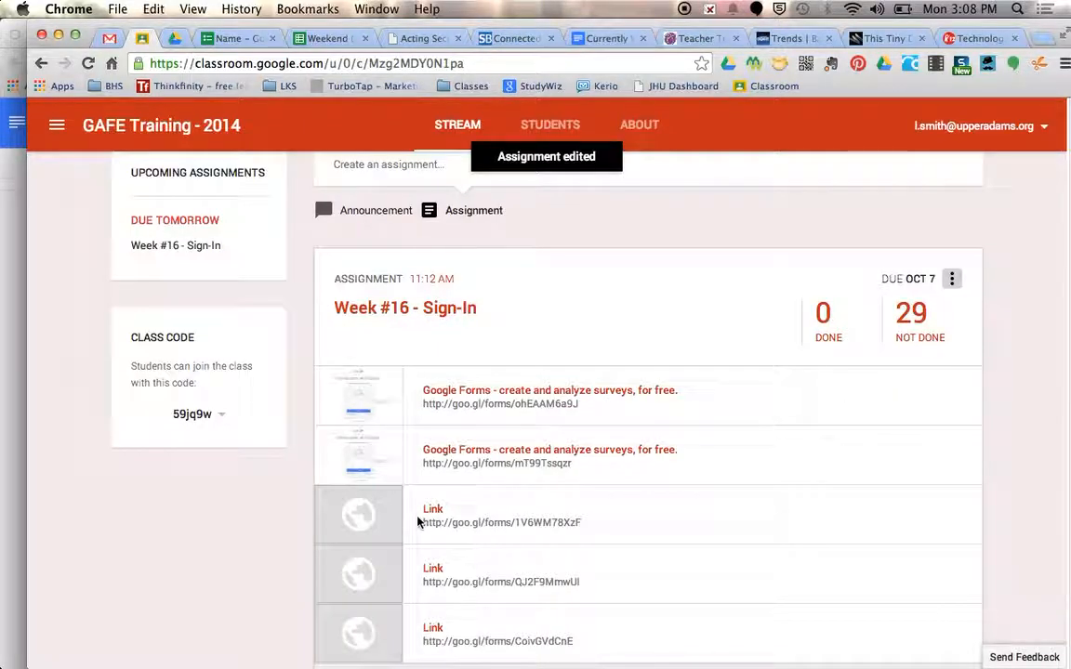
# Open the live form from the newly added link in the Week #16 - Sign-In assignment
pyautogui.scroll(-3, 417, 523)
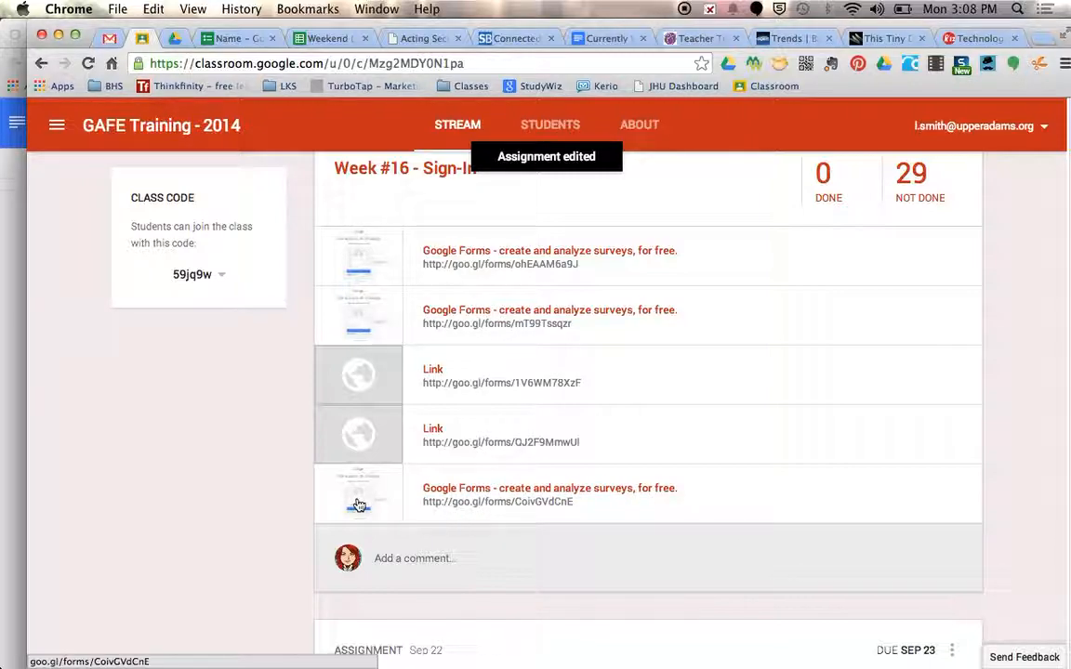
pyautogui.scroll(2, 358, 505)
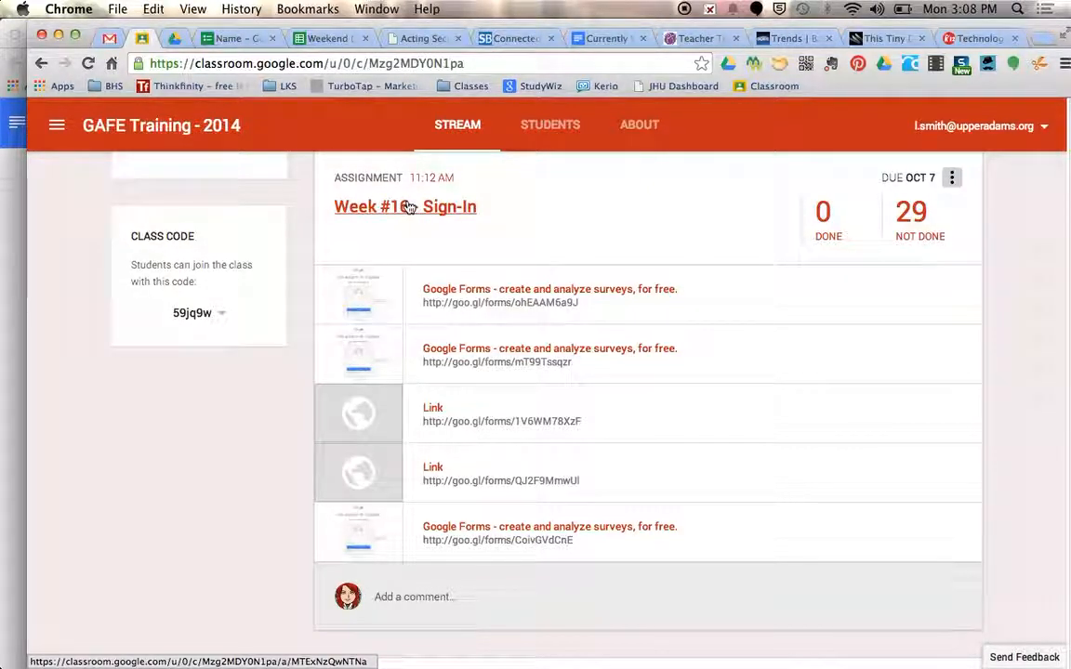
pyautogui.click(366, 537)
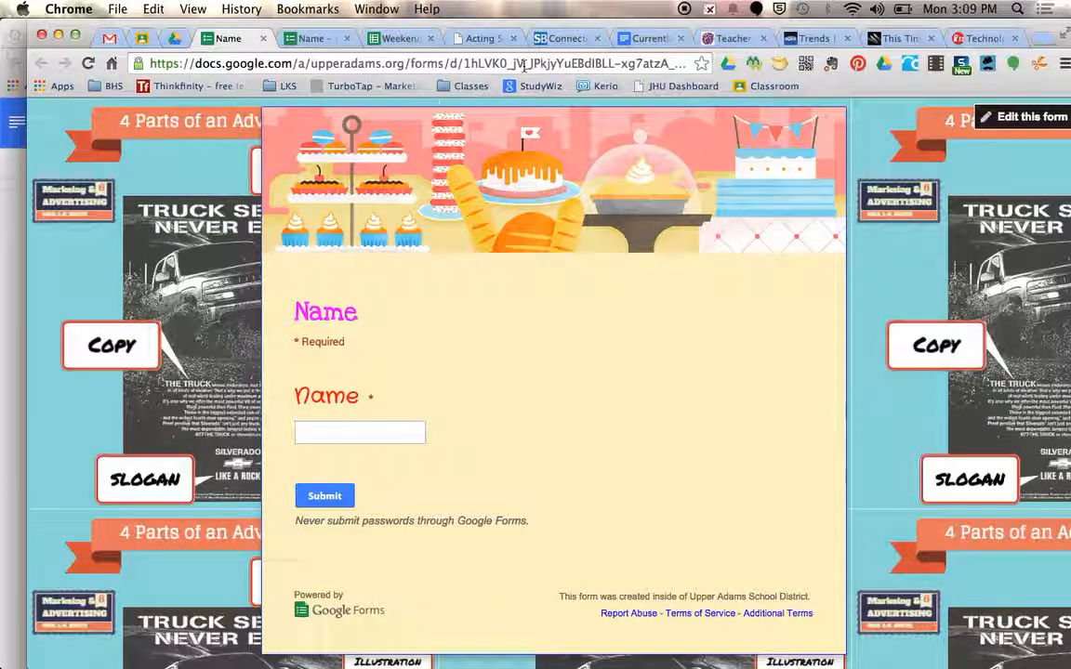
# Return to the Name form's editor and turn off accepting responses
pyautogui.click(310, 39)
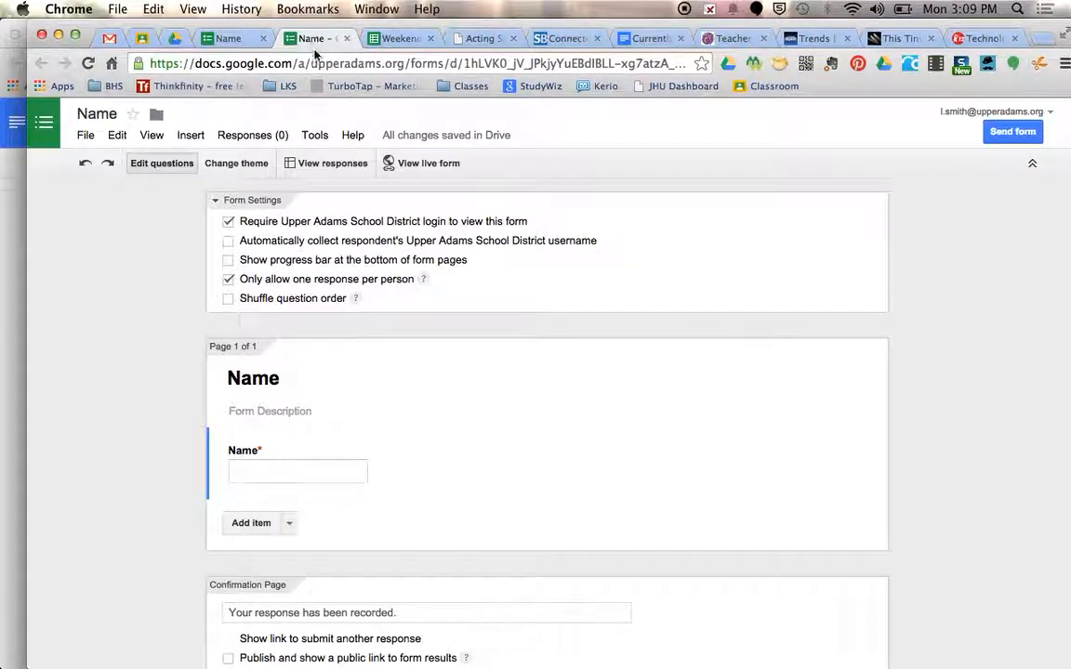
pyautogui.click(260, 137)
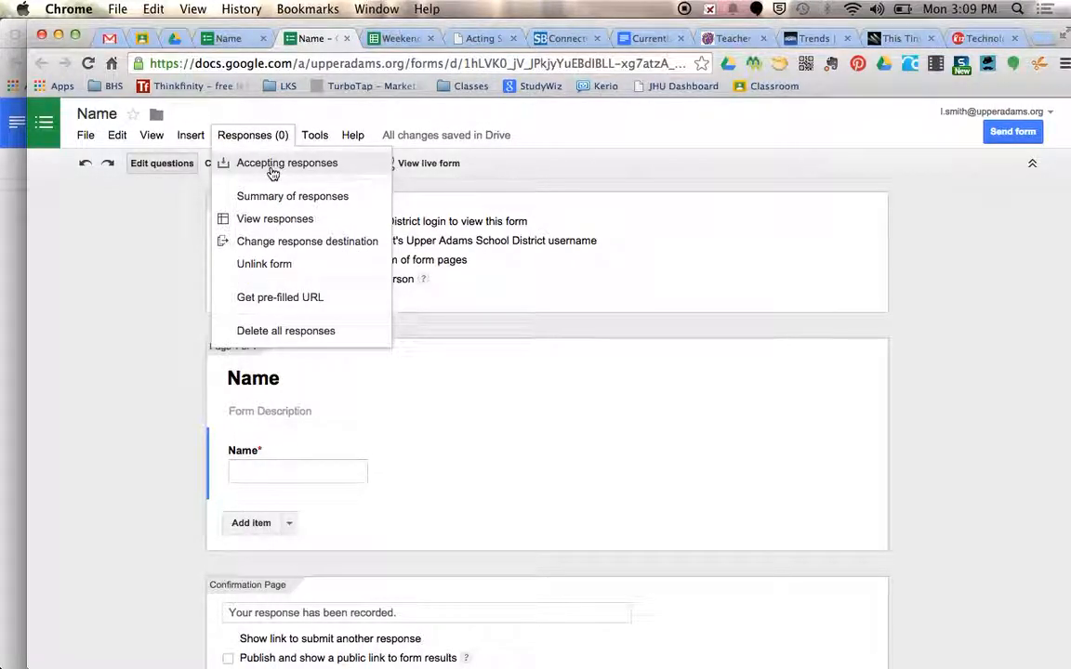
pyautogui.click(270, 165)
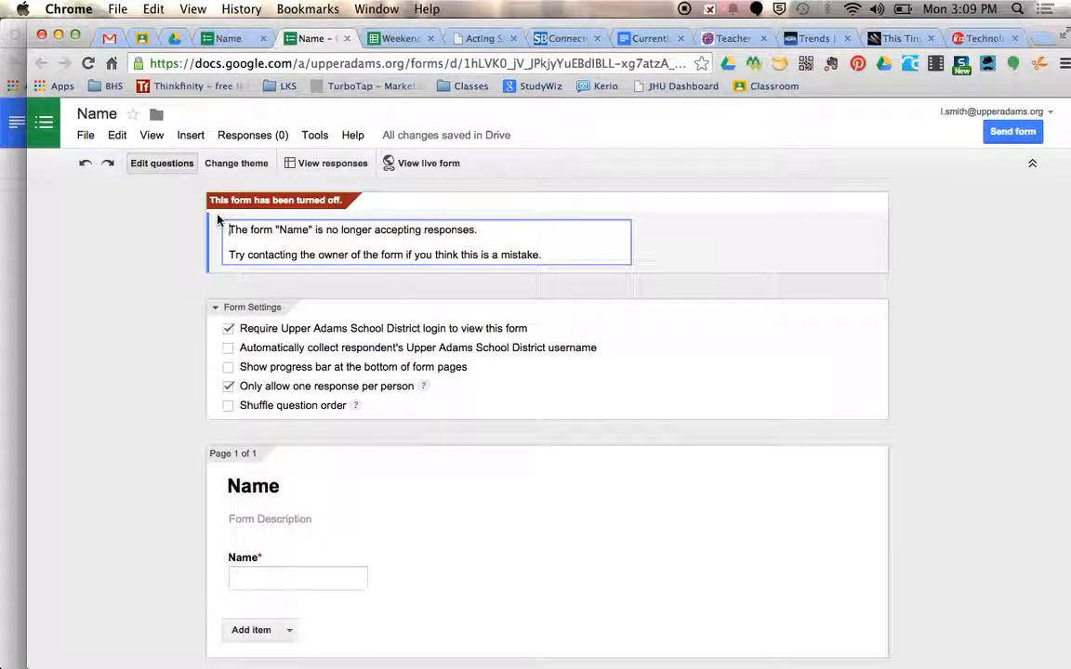
# Close the open live form and reopen it from the last link in the Classroom assignment
pyautogui.click(263, 38)
pyautogui.click(142, 38)
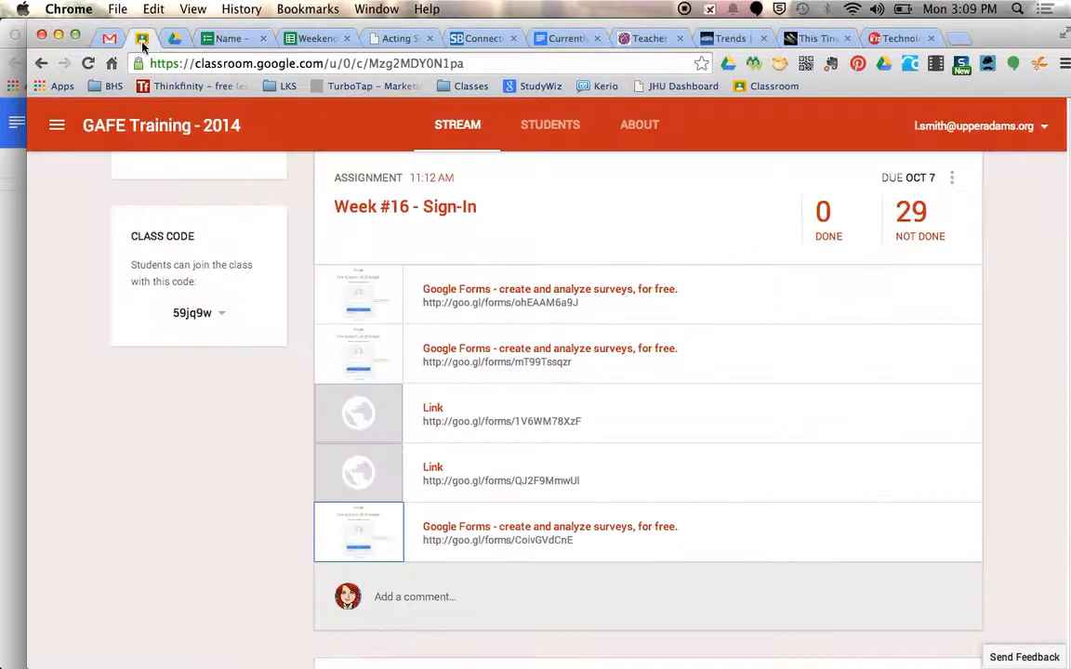
pyautogui.click(460, 532)
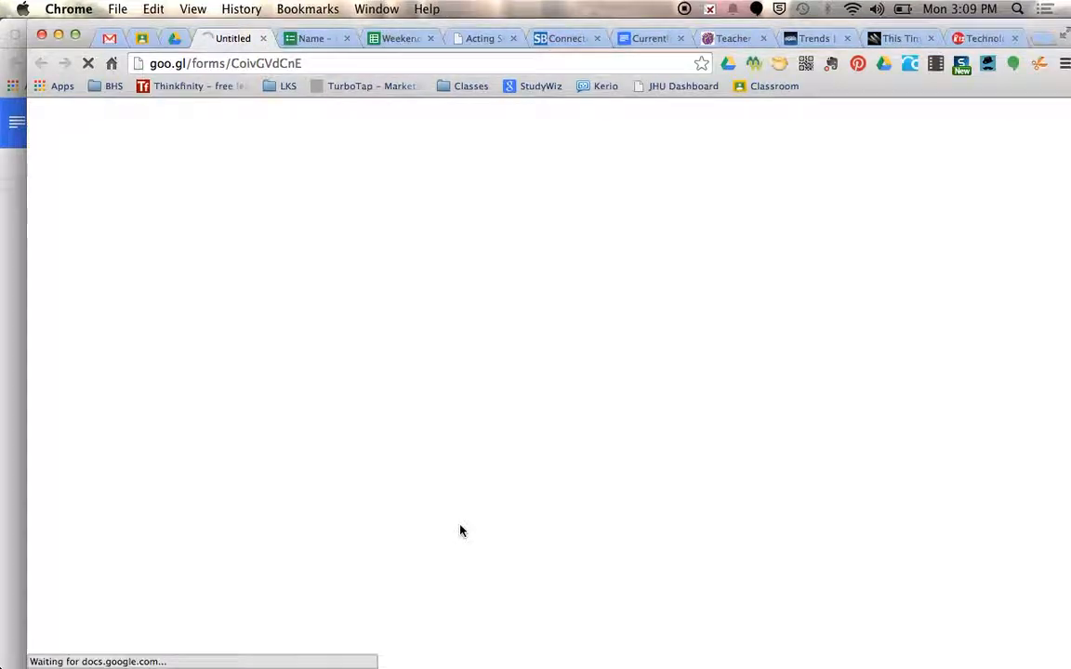